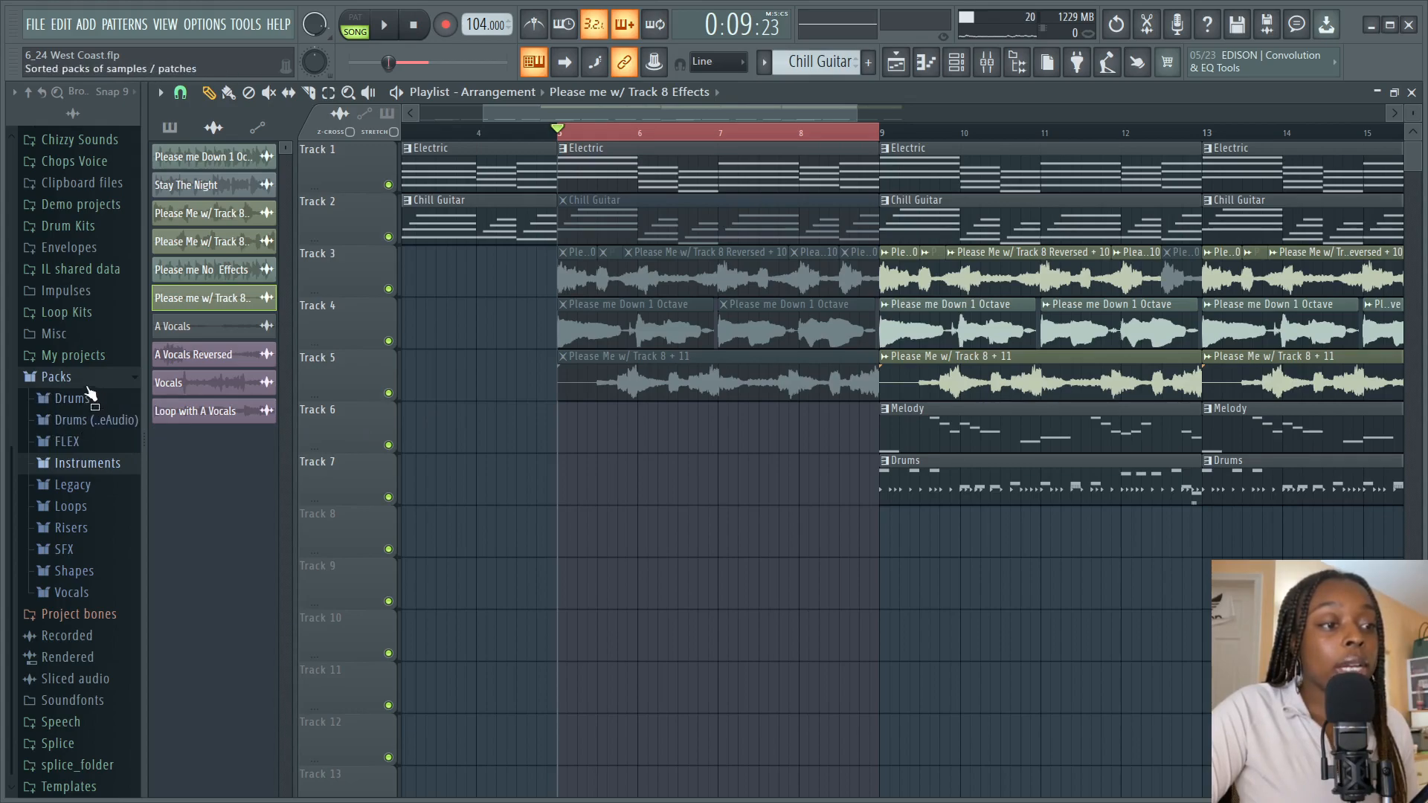
Step: Open the Electric piano preset from the Keyboard instruments in the Packs library
{"action": "left_click", "coordinate": [71, 465]}
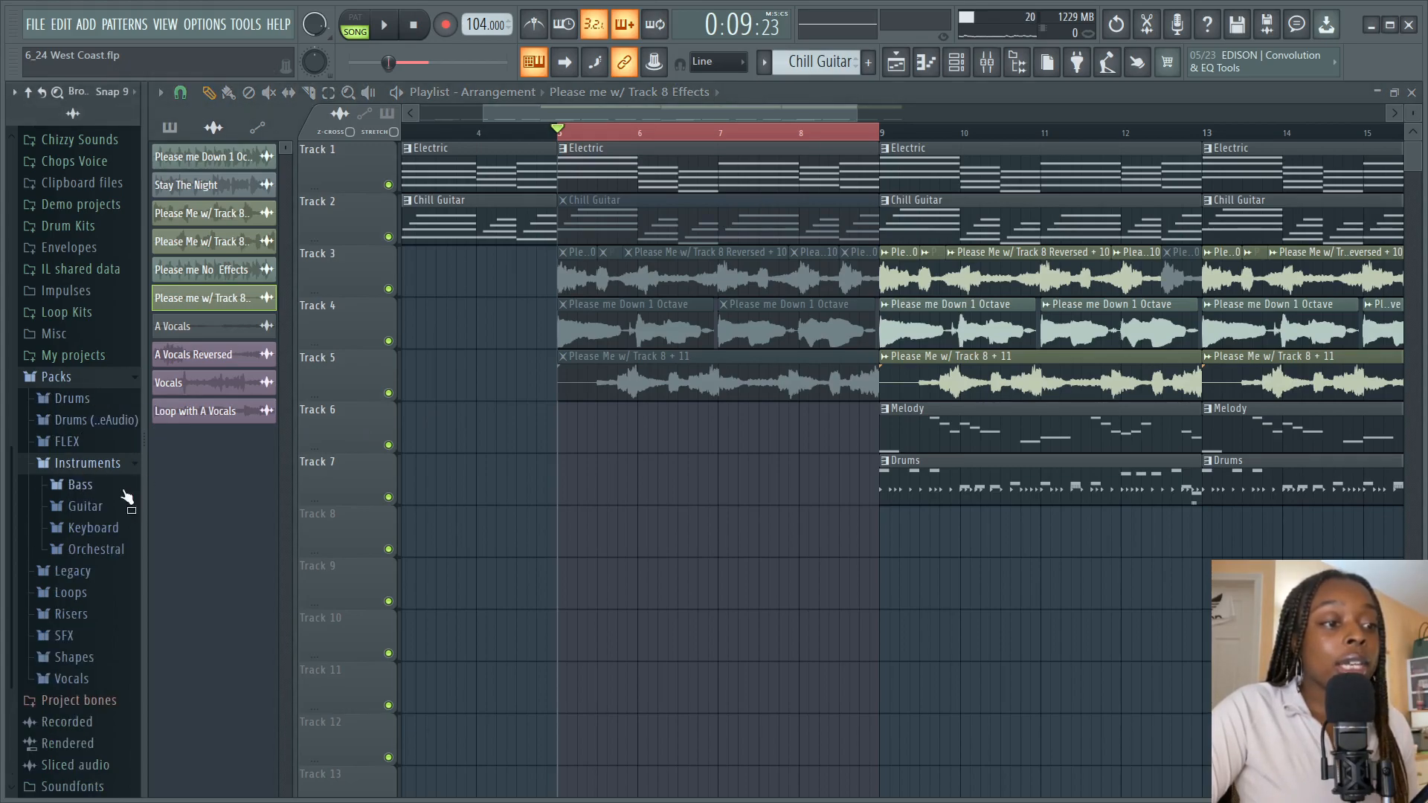
{"action": "left_click", "coordinate": [100, 529]}
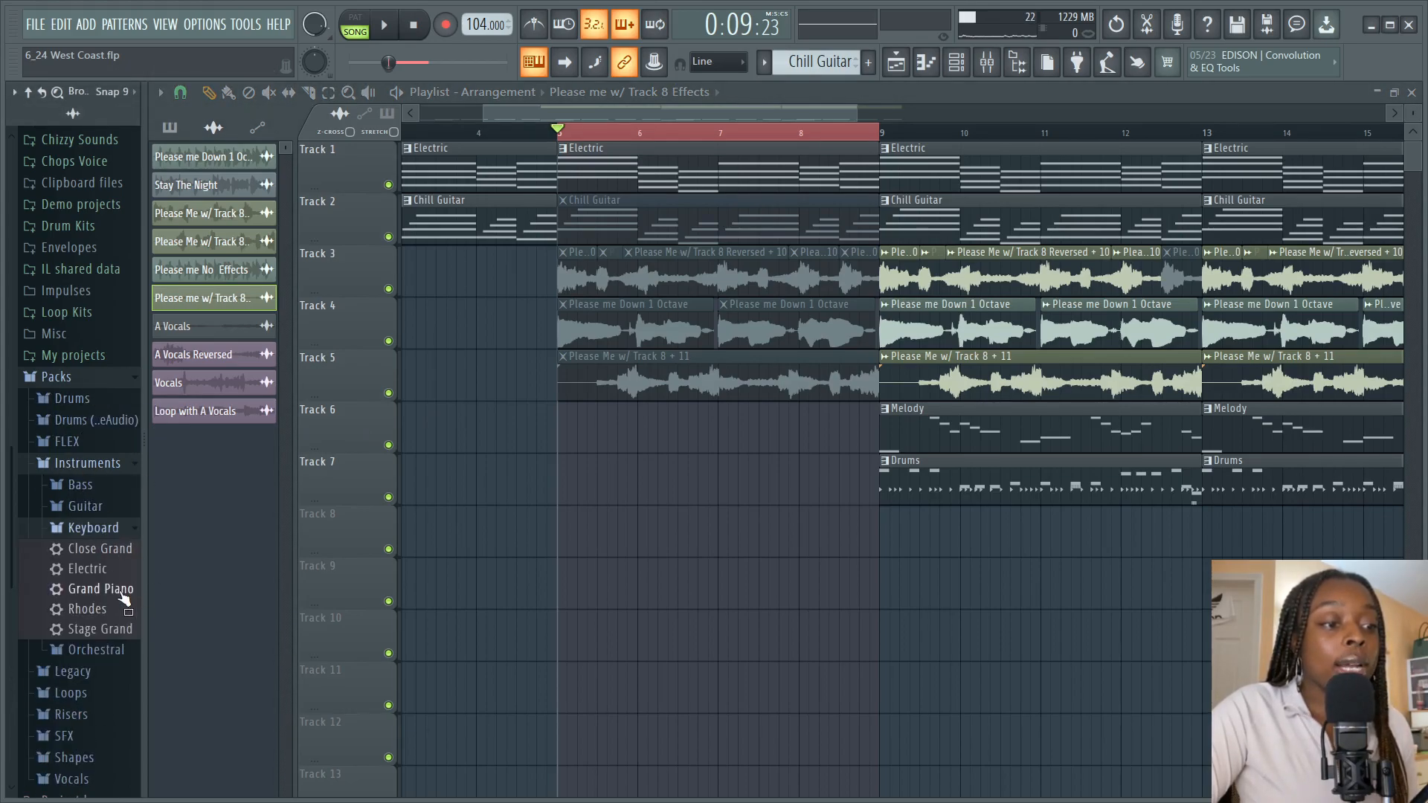
{"action": "left_click", "coordinate": [119, 570]}
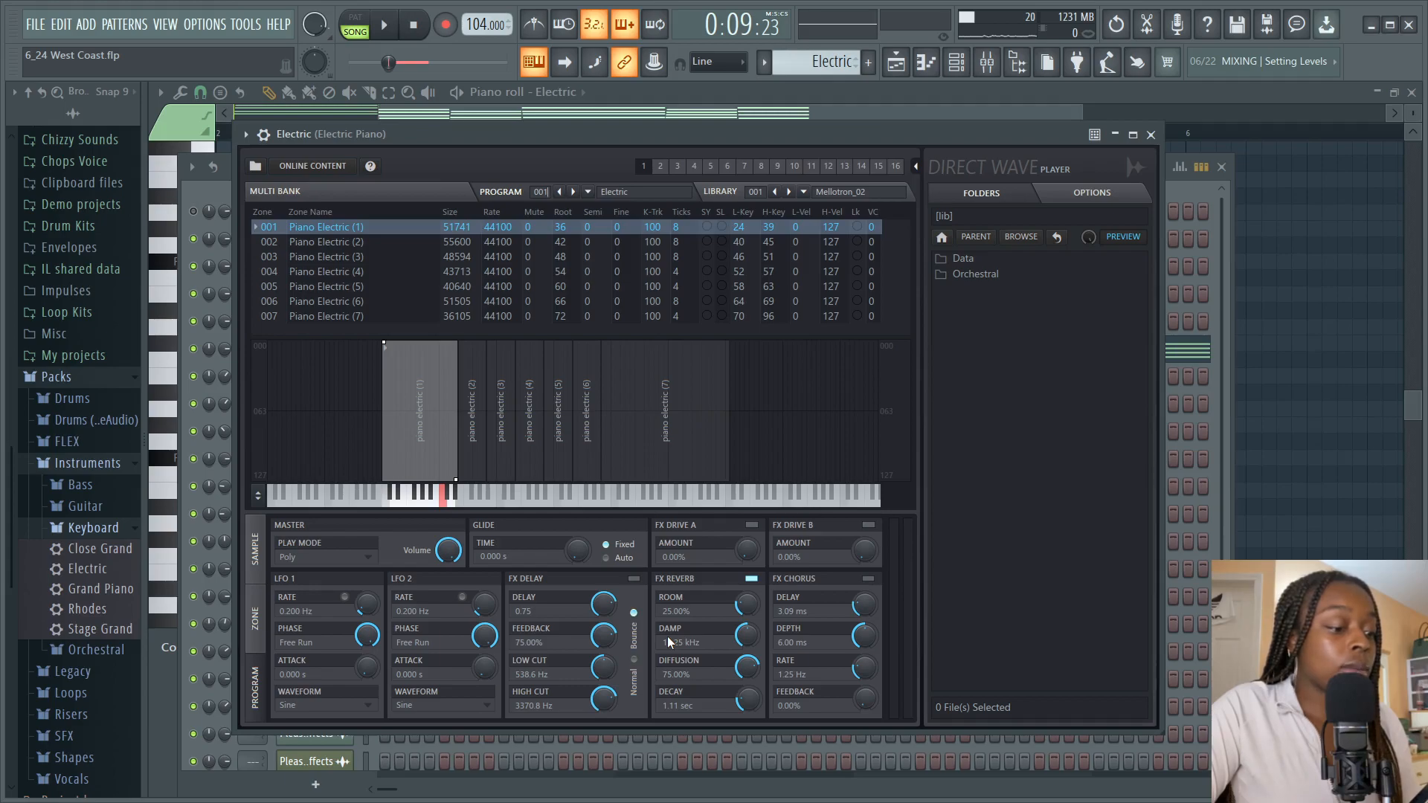
Step: Audition the Electric piano sound by playing a few notes, and close its instrument window
{"action": "key", "text": "q"}
{"action": "key", "text": "e"}
{"action": "key", "text": "t"}
{"action": "key", "text": "e"}
{"action": "key", "text": "t"}
{"action": "key", "text": "q"}
{"action": "key", "text": "e"}
{"action": "key", "text": "t"}
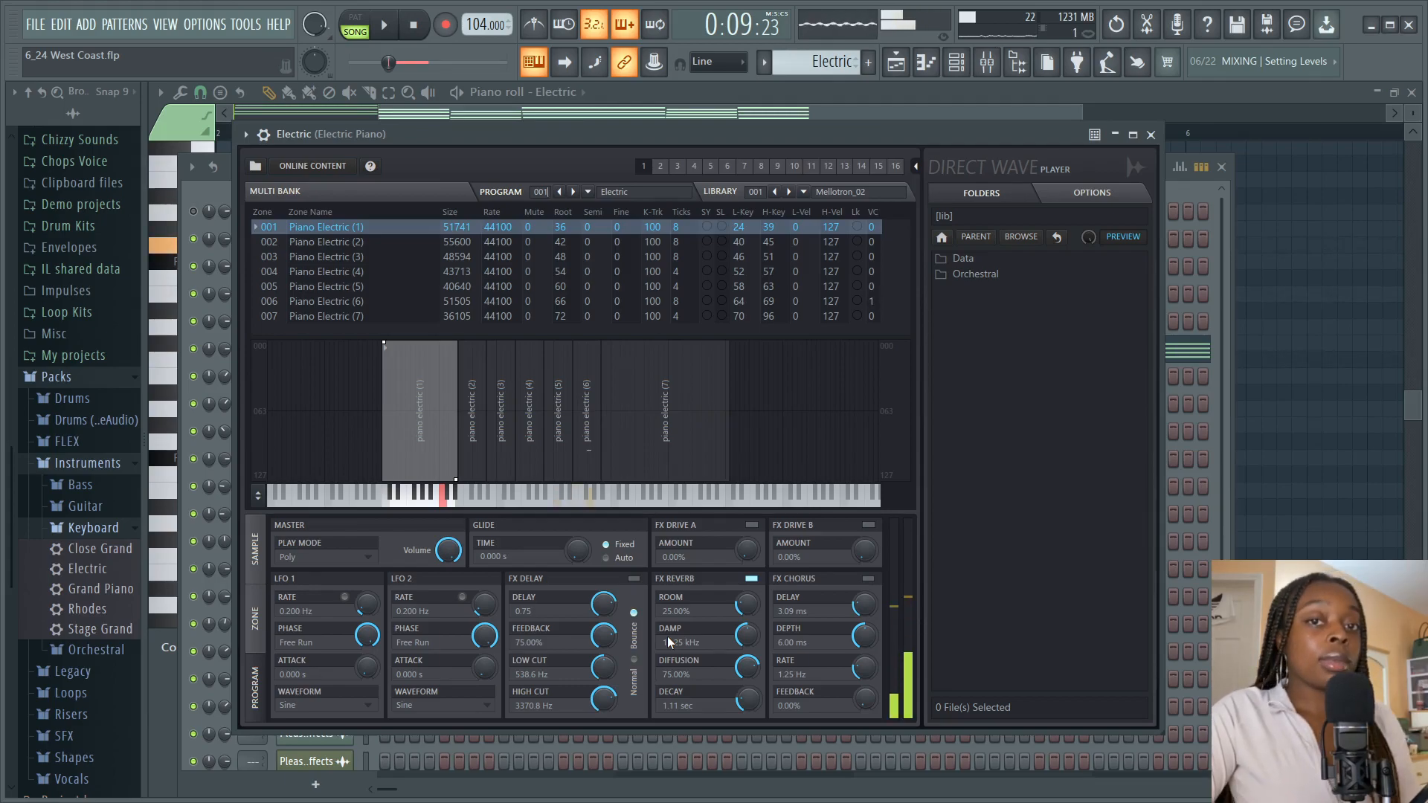
{"action": "key", "text": "q"}
{"action": "key", "text": "e"}
{"action": "key", "text": "q"}
{"action": "key", "text": "e"}
{"action": "key", "text": "t"}
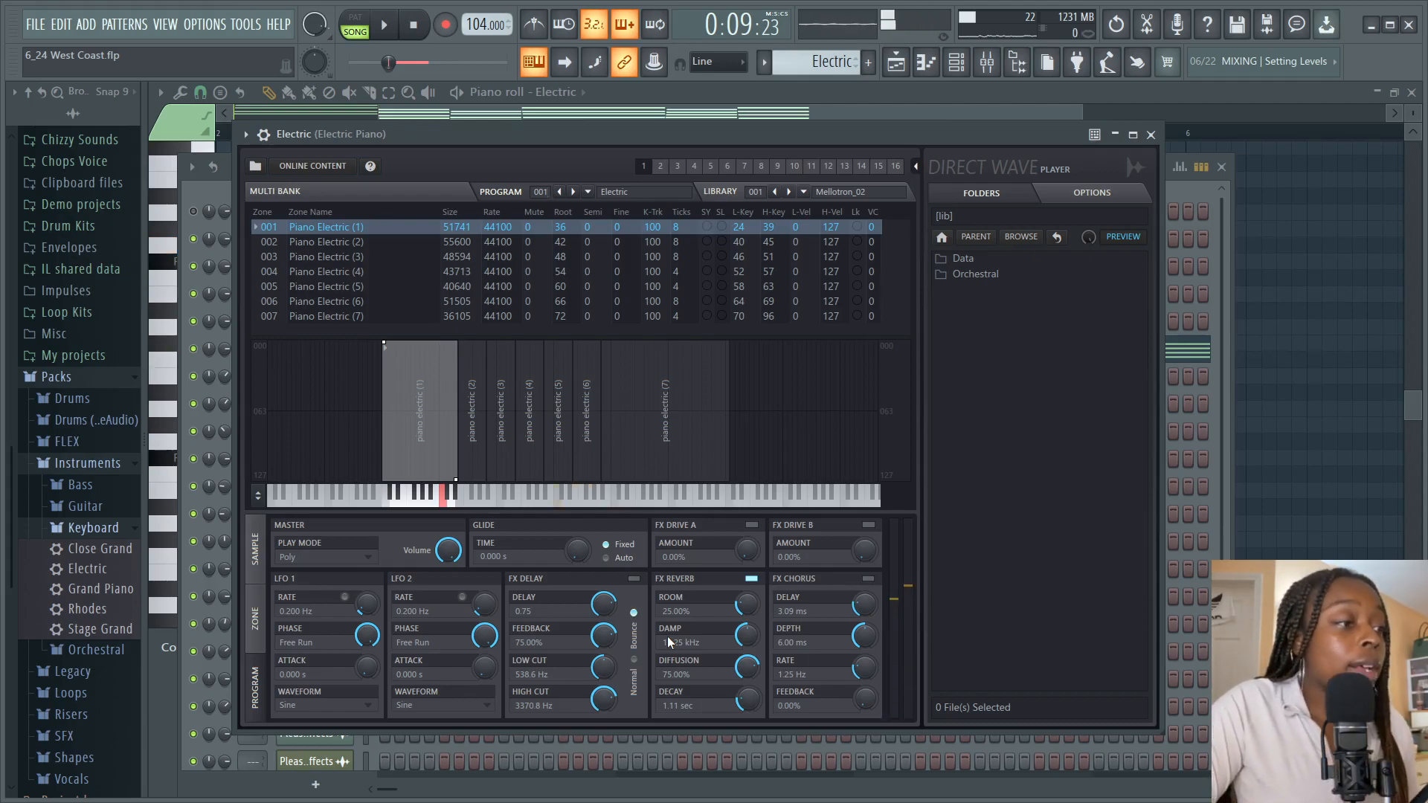
{"action": "left_click", "coordinate": [1150, 135]}
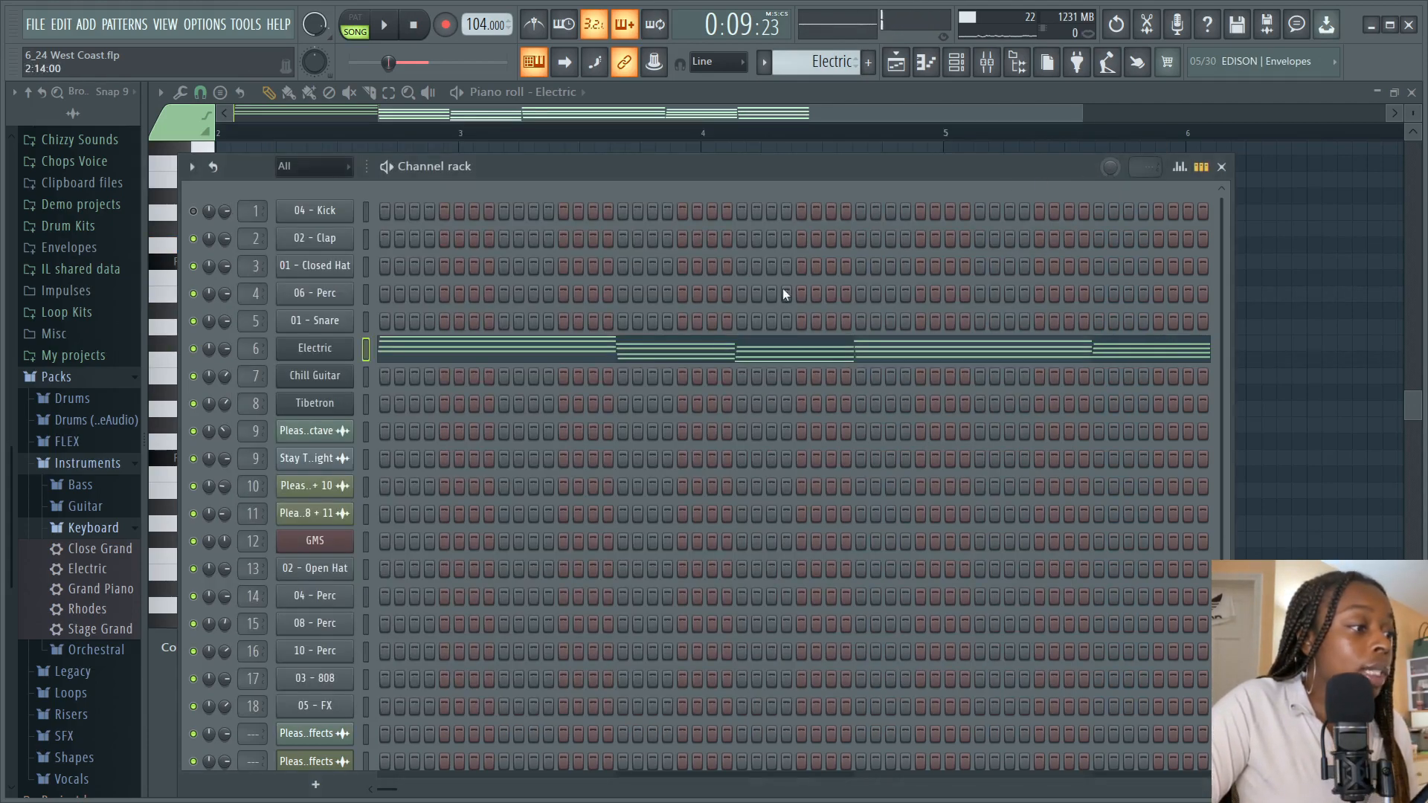
Step: Open the Electric channel's chord progression in the piano roll
{"action": "right_click", "coordinate": [315, 349]}
{"action": "left_click", "coordinate": [381, 352]}
{"action": "right_click", "coordinate": [355, 351]}
{"action": "left_click", "coordinate": [381, 352]}
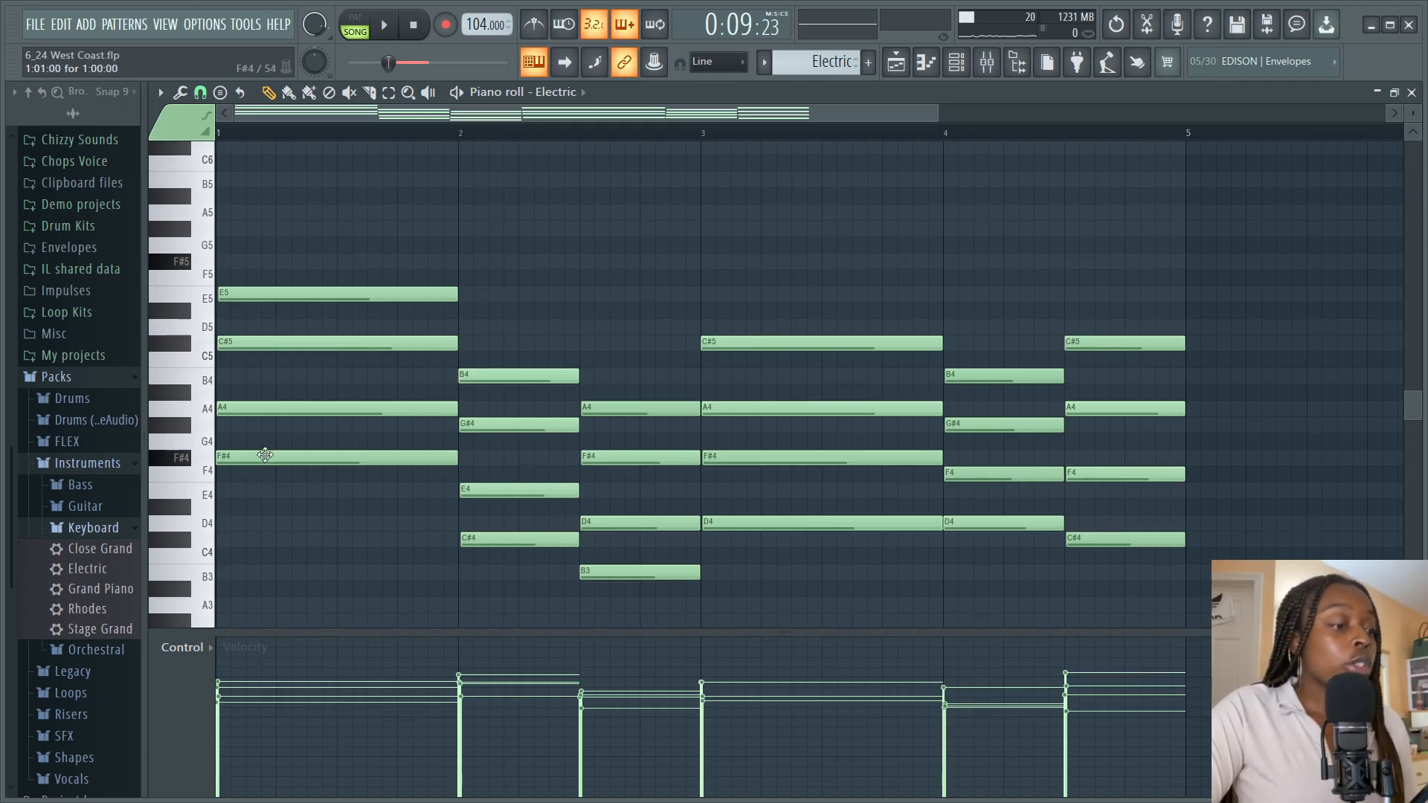
{"action": "scroll", "coordinate": [295, 134], "scroll_direction": "up", "scroll_amount": 3}
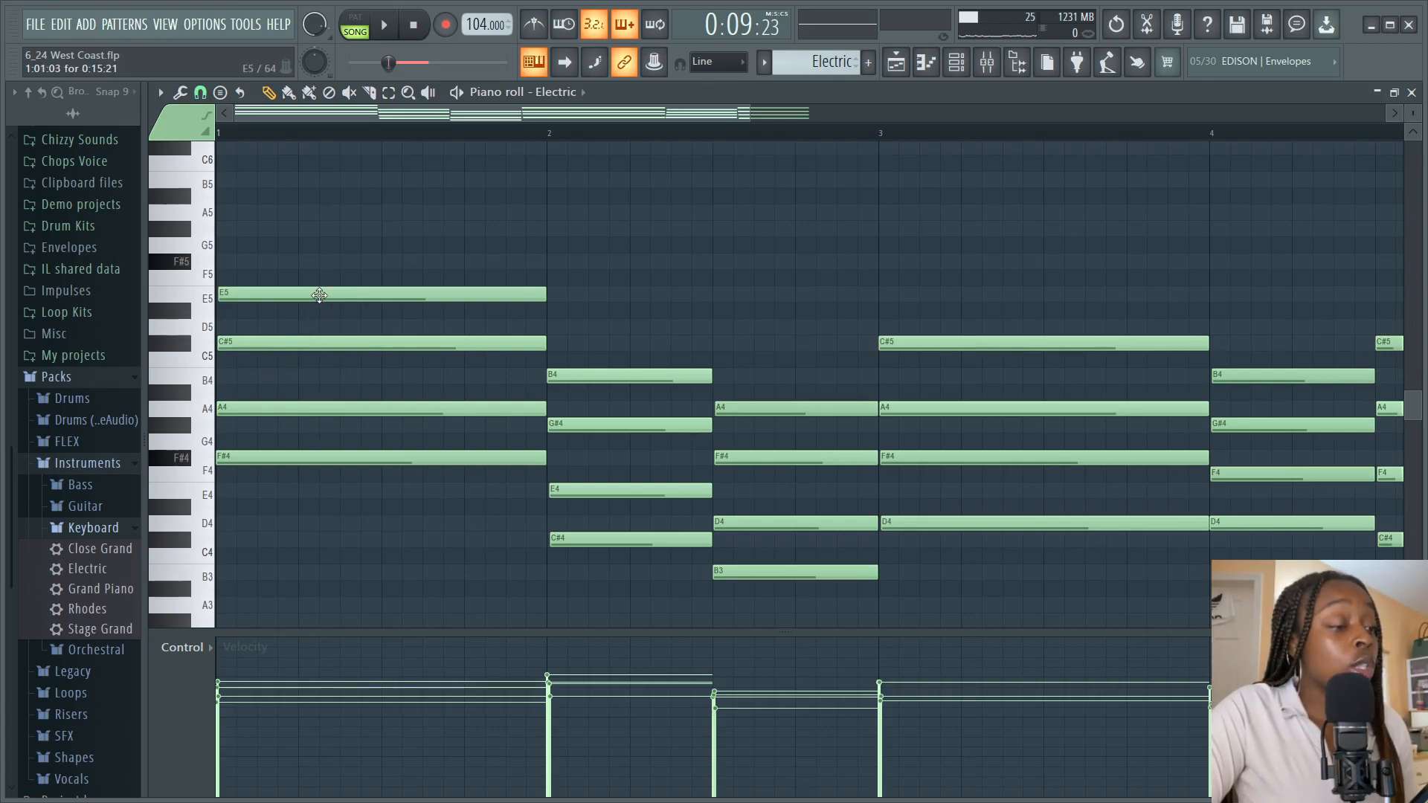
Step: Switch playback to pattern mode and listen to the opening chord of the Electric pattern, then stop
{"action": "left_click", "coordinate": [355, 25]}
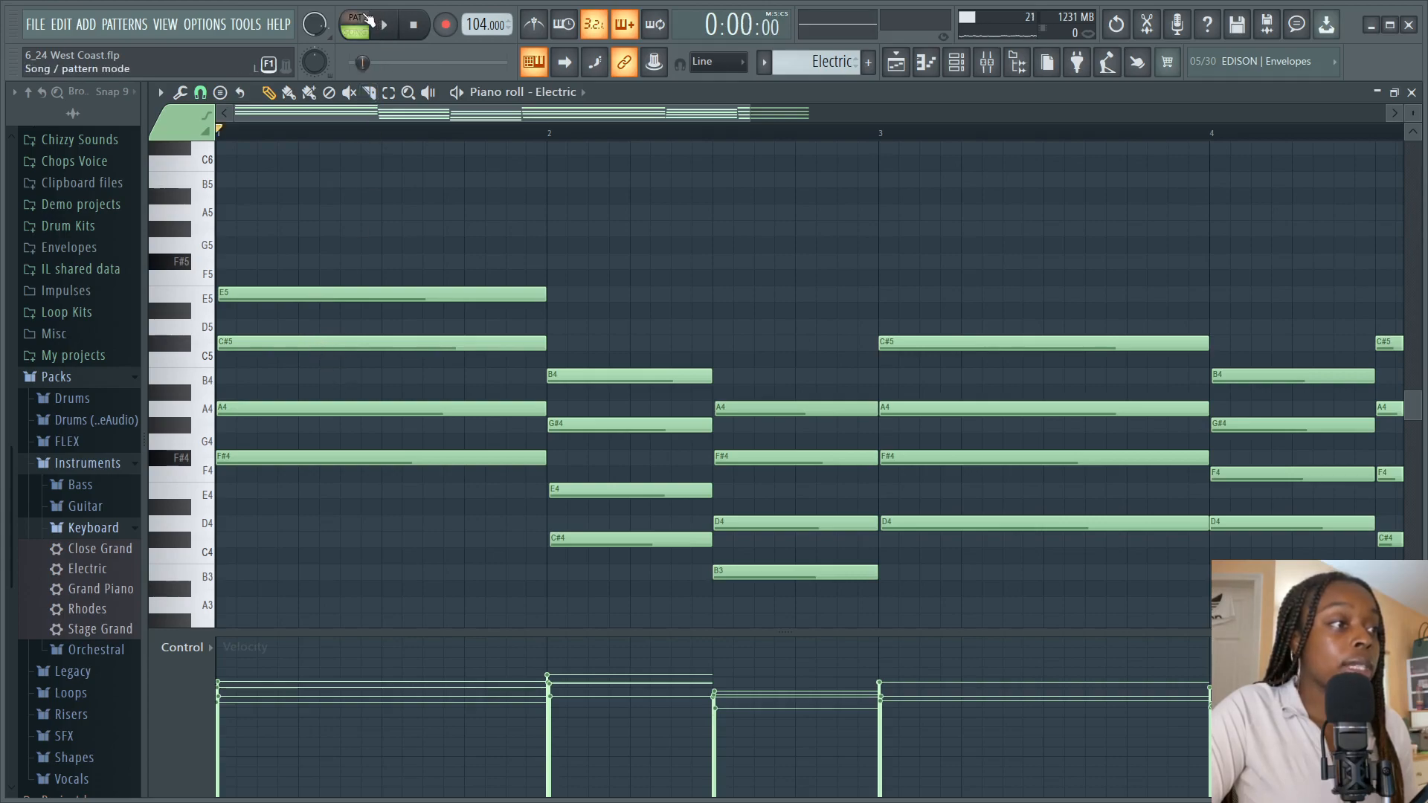
{"action": "left_click", "coordinate": [385, 25]}
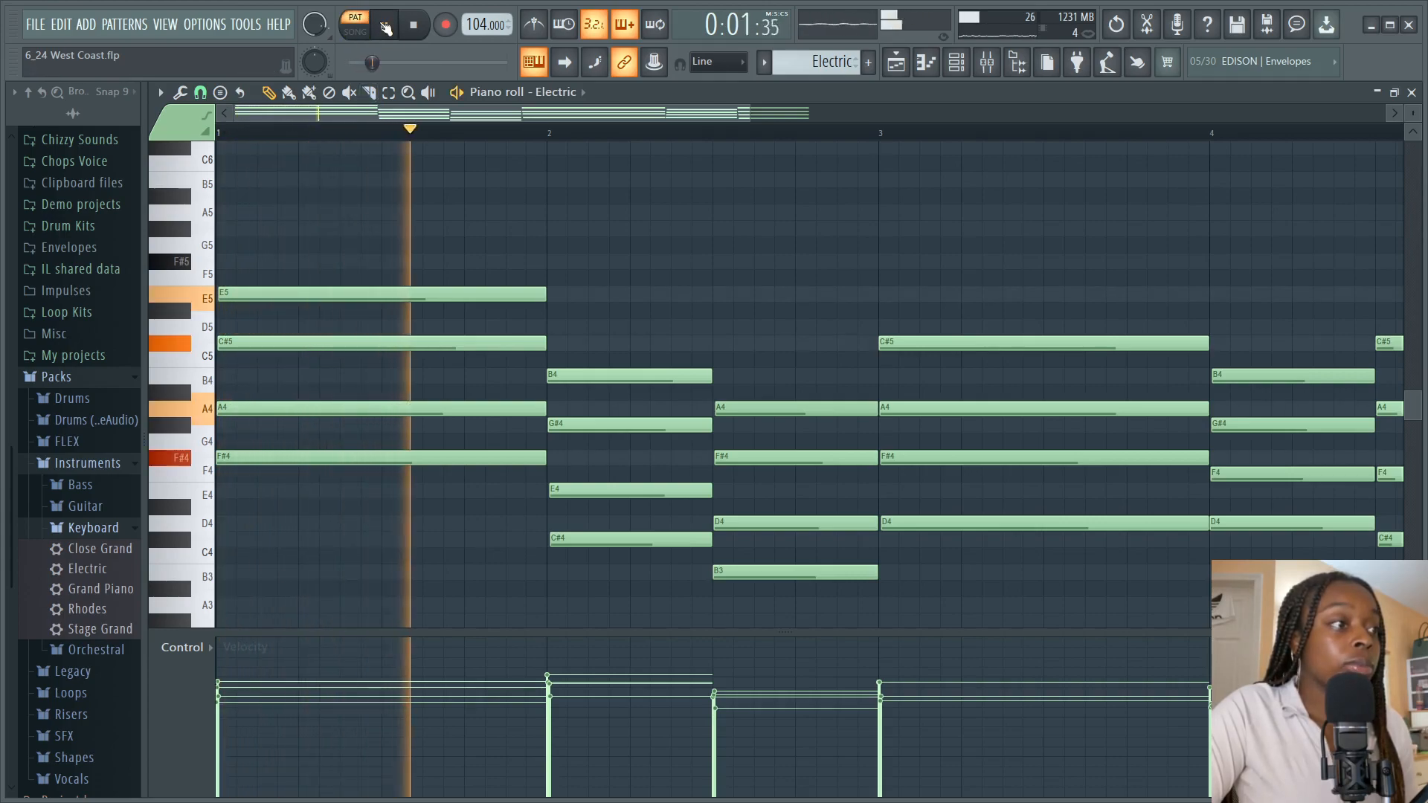
{"action": "left_click", "coordinate": [385, 25]}
{"action": "left_click", "coordinate": [414, 26]}
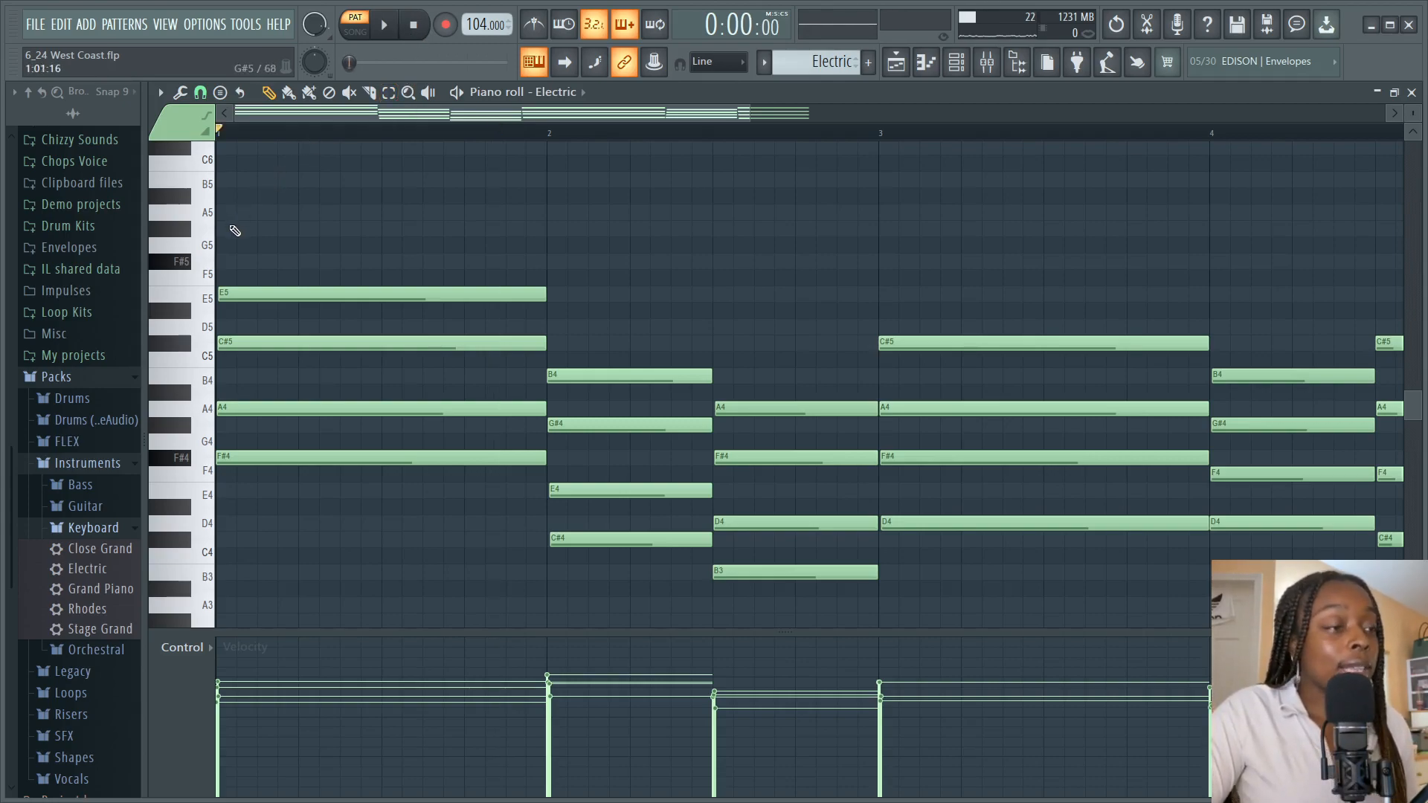
Step: Select the four notes of the first chord and transpose them down five semitones
{"action": "left_click", "coordinate": [388, 92]}
{"action": "left_click_drag", "start_coordinate": [414, 238], "coordinate": [430, 577]}
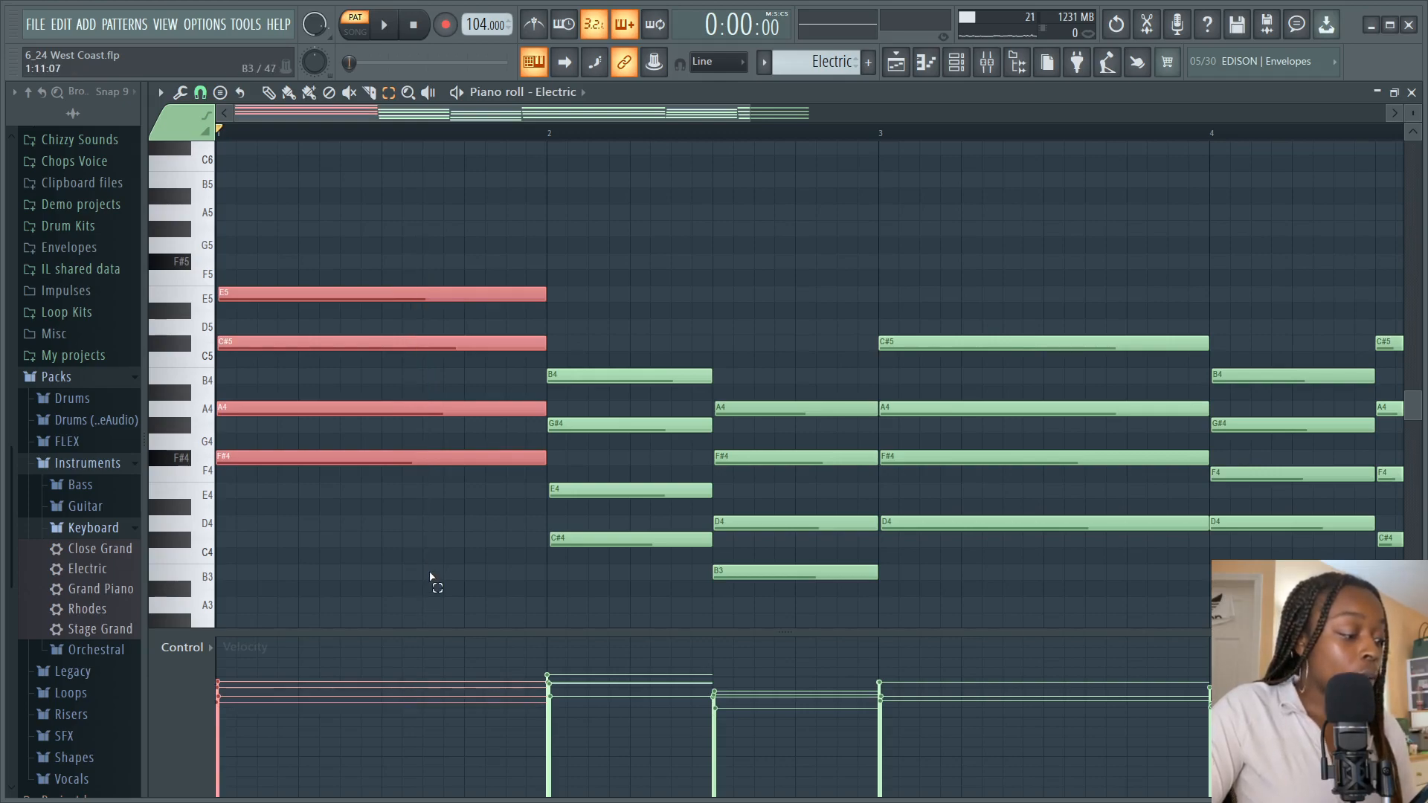
{"action": "key", "text": "Down"}
{"action": "key", "text": "Down"}
{"action": "key", "text": "Down"}
{"action": "key", "text": "Down"}
{"action": "key", "text": "Down"}
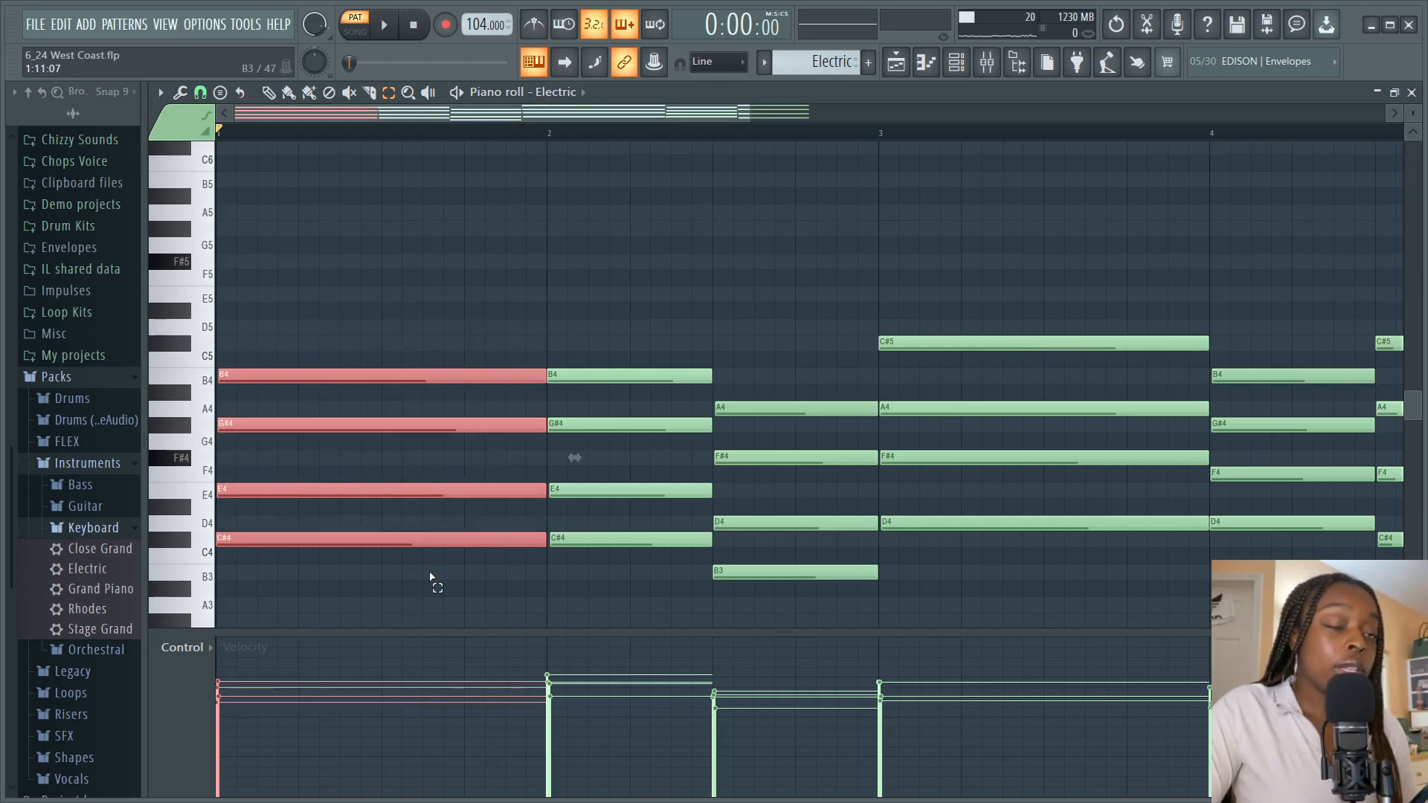
Step: Raise the first chord's notes back up five semitones and clear the selection
{"action": "key", "text": "Up"}
{"action": "key", "text": "Up"}
{"action": "key", "text": "Up"}
{"action": "key", "text": "Up"}
{"action": "key", "text": "Up"}
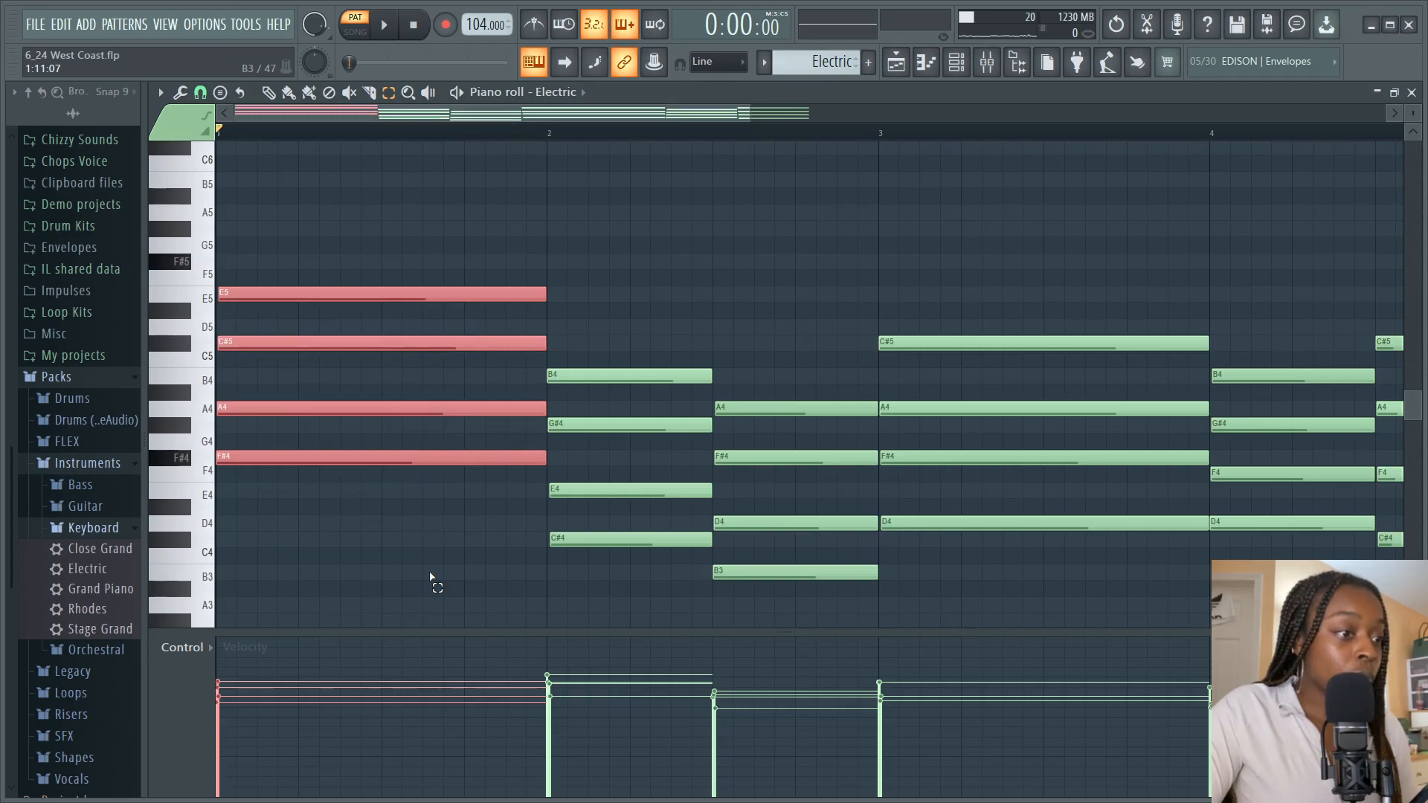
{"action": "left_click", "coordinate": [429, 576]}
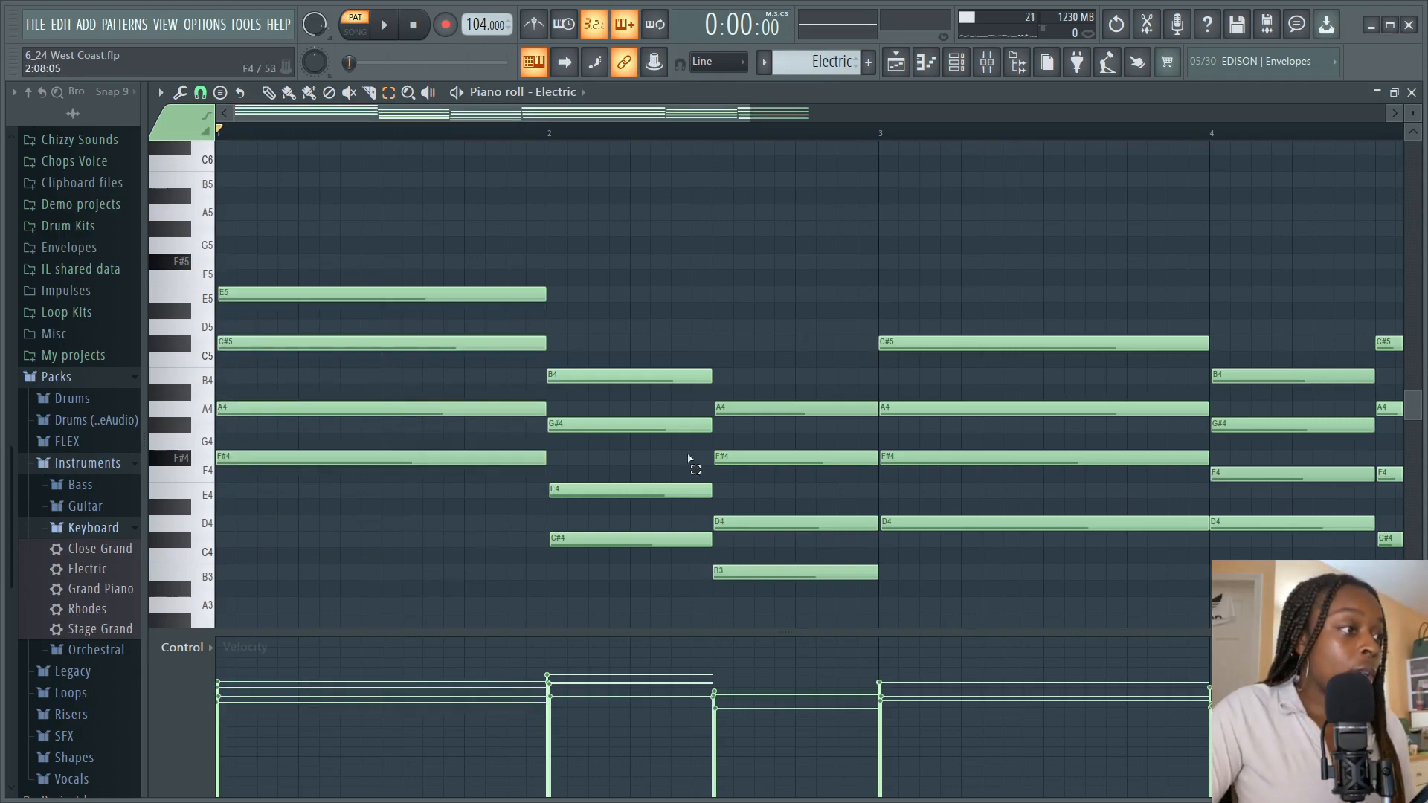
Step: Review the full four-bar Electric chord progression and play it back from the start, then stop
{"action": "scroll", "coordinate": [487, 134], "scroll_direction": "down", "scroll_amount": 2}
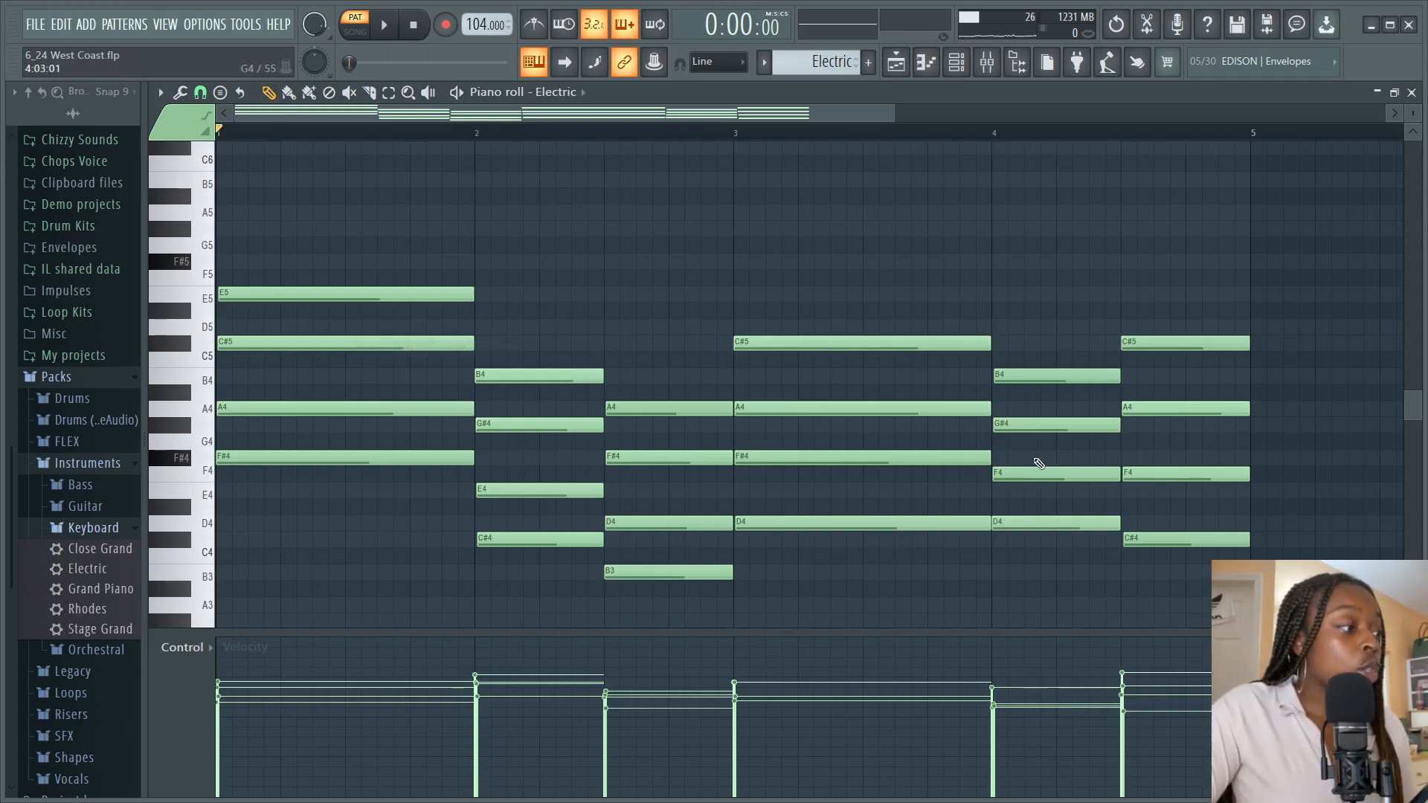
{"action": "left_click_drag", "start_coordinate": [791, 117], "coordinate": [914, 113]}
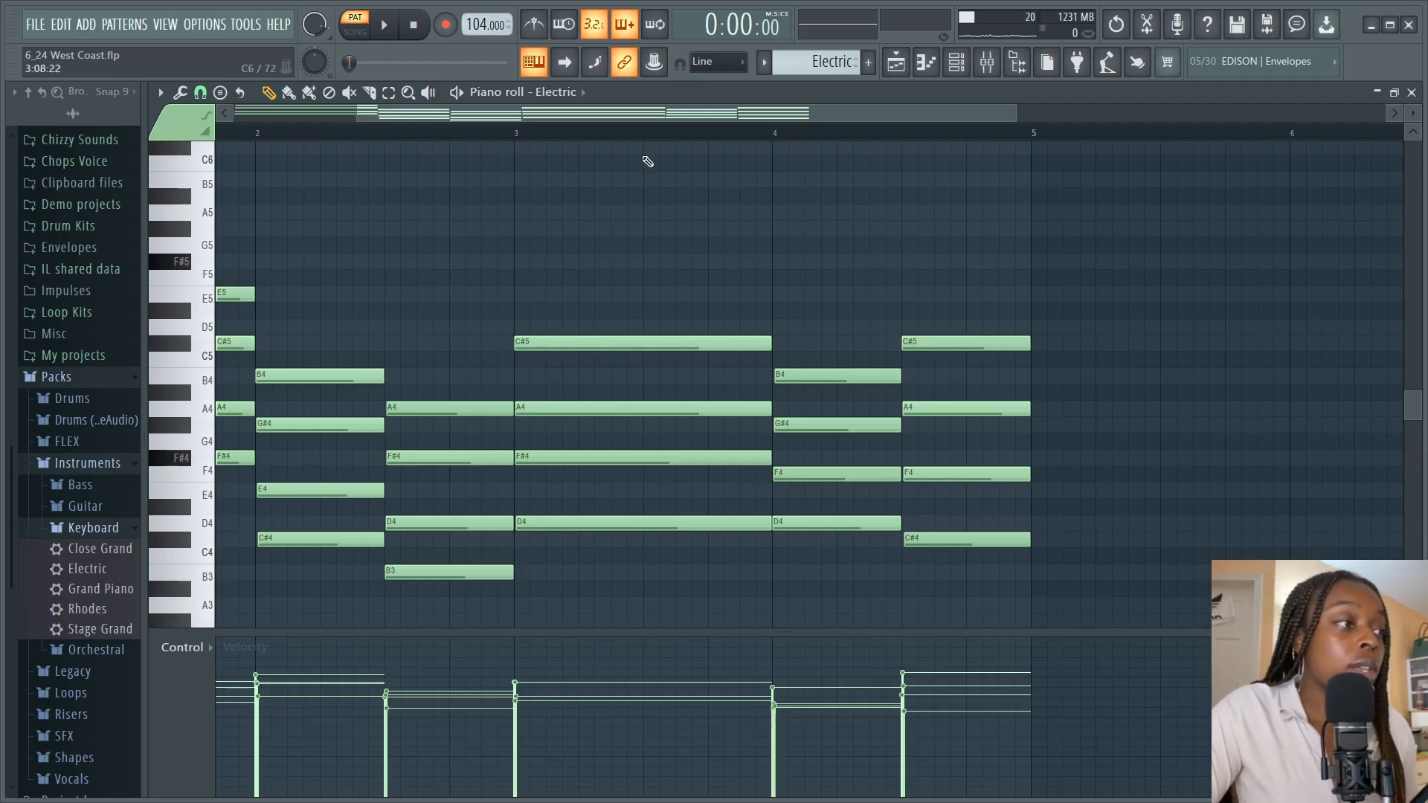
{"action": "left_click_drag", "start_coordinate": [595, 113], "coordinate": [446, 114]}
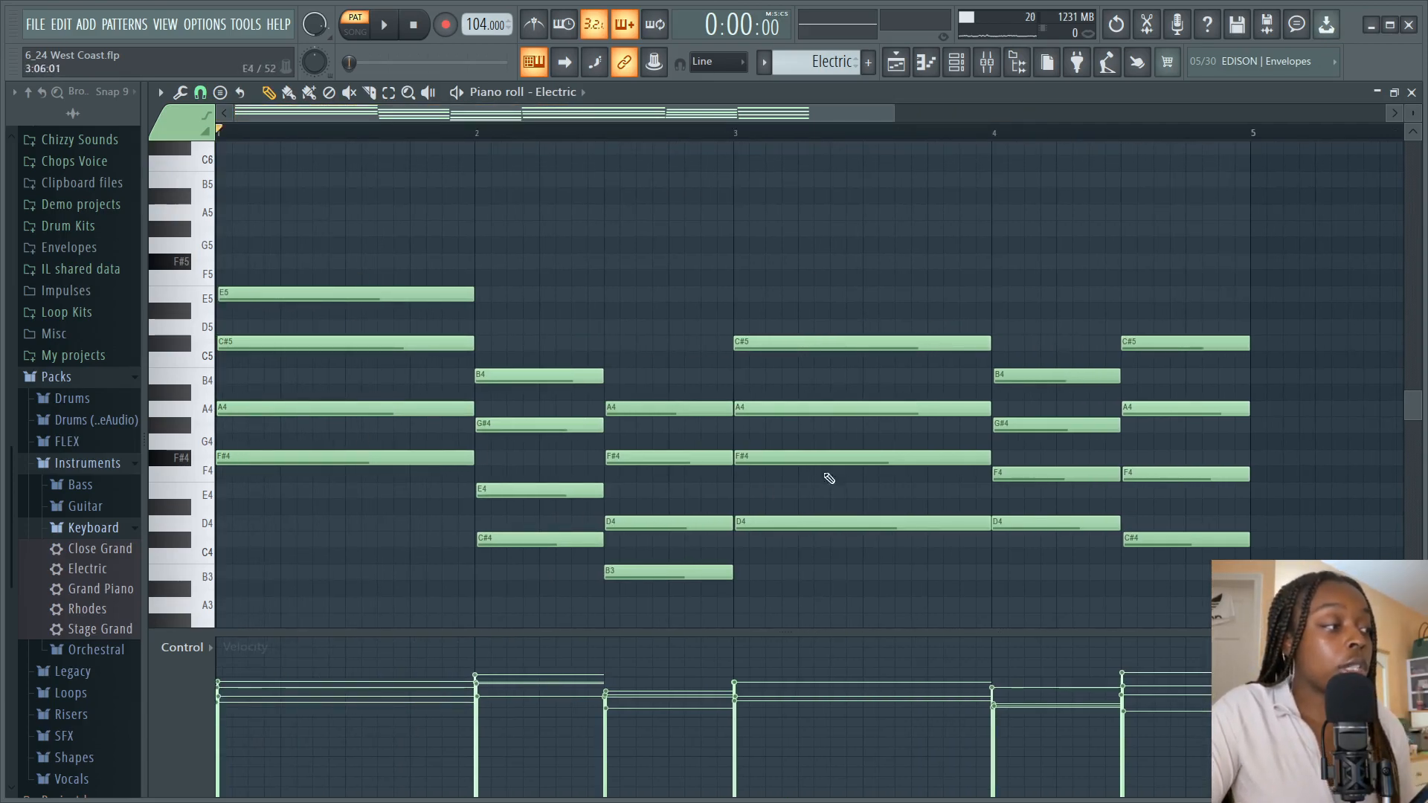
{"action": "key", "text": "space"}
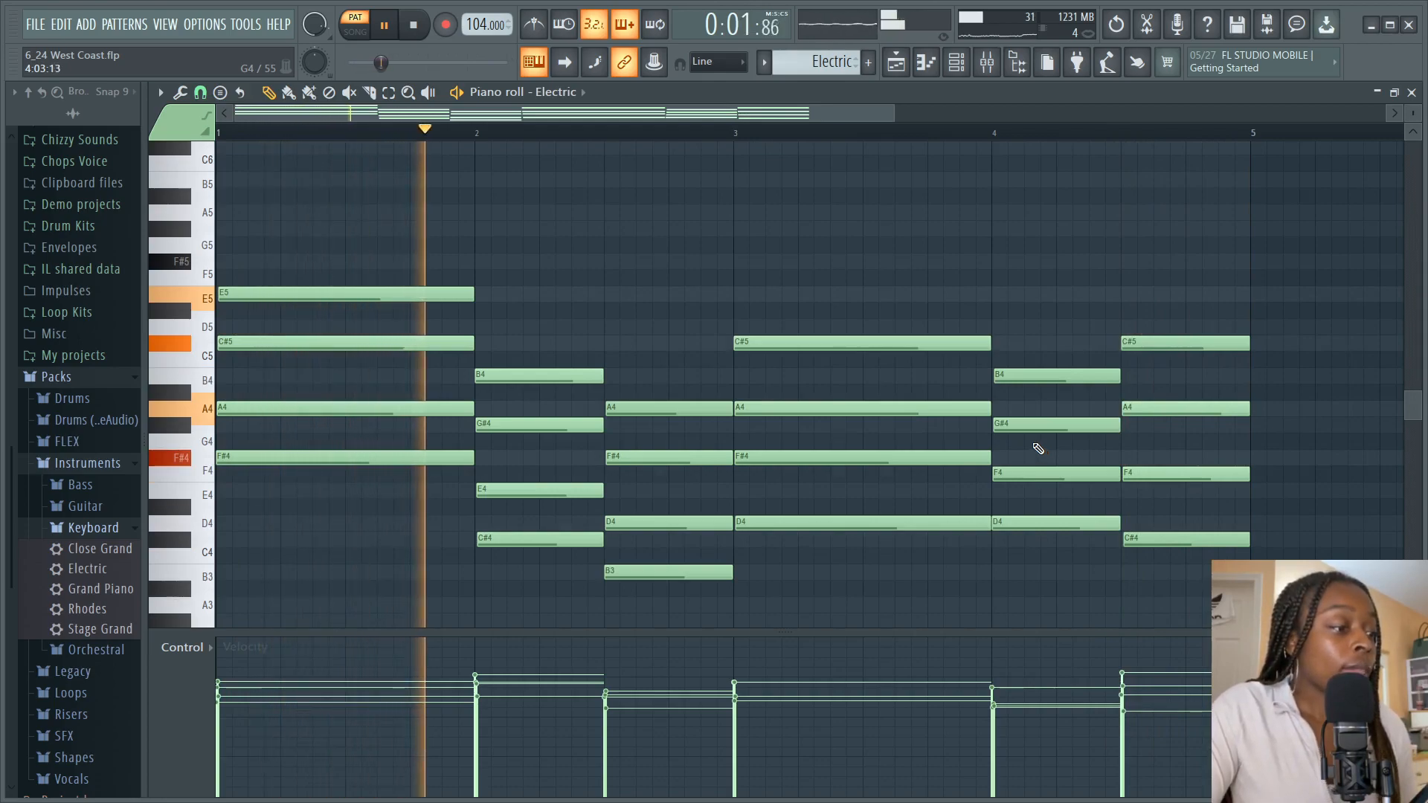
{"action": "key", "text": "space"}
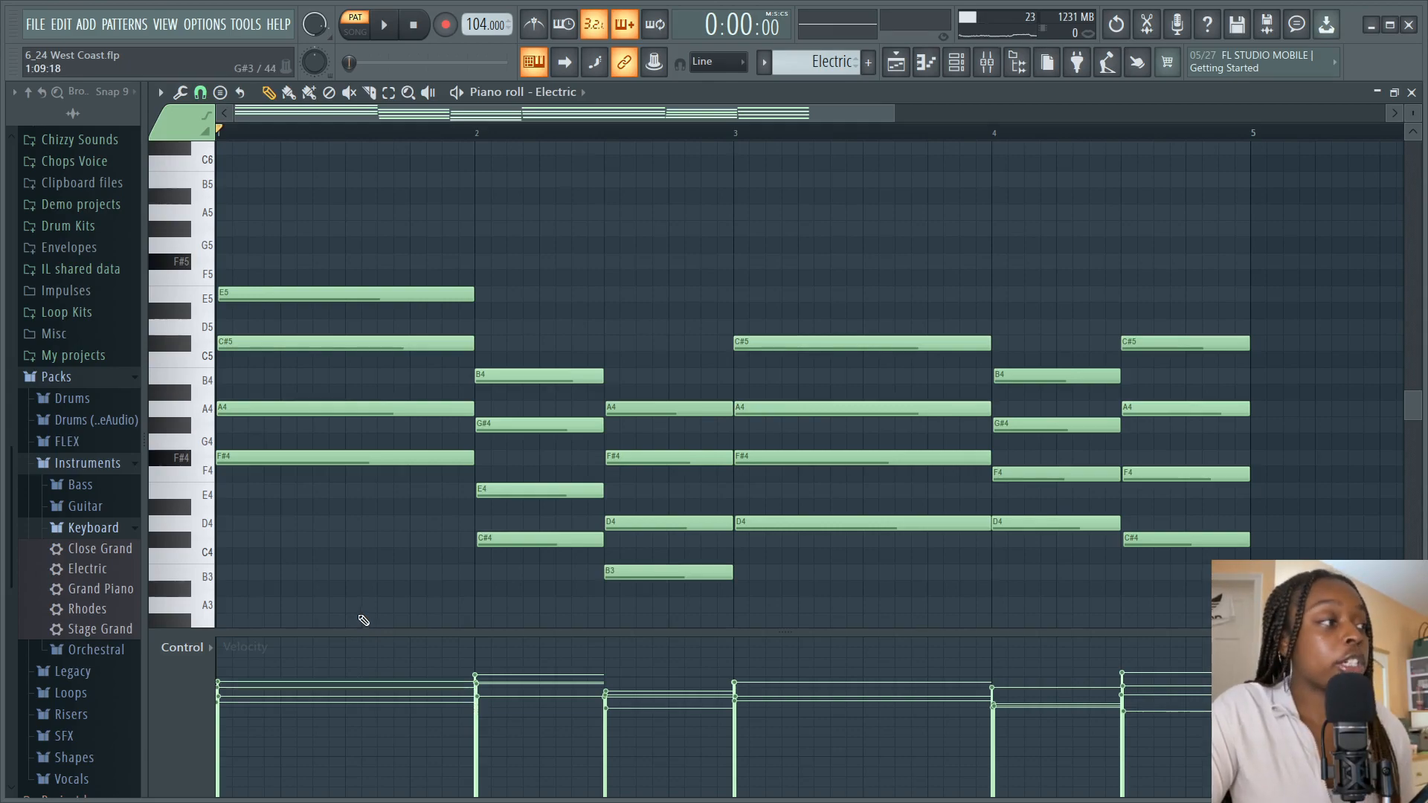
Step: In the playlist, unmute the Chill Guitar clip at bar 5 and mute the Electric clip above it
{"action": "left_click", "coordinate": [896, 62]}
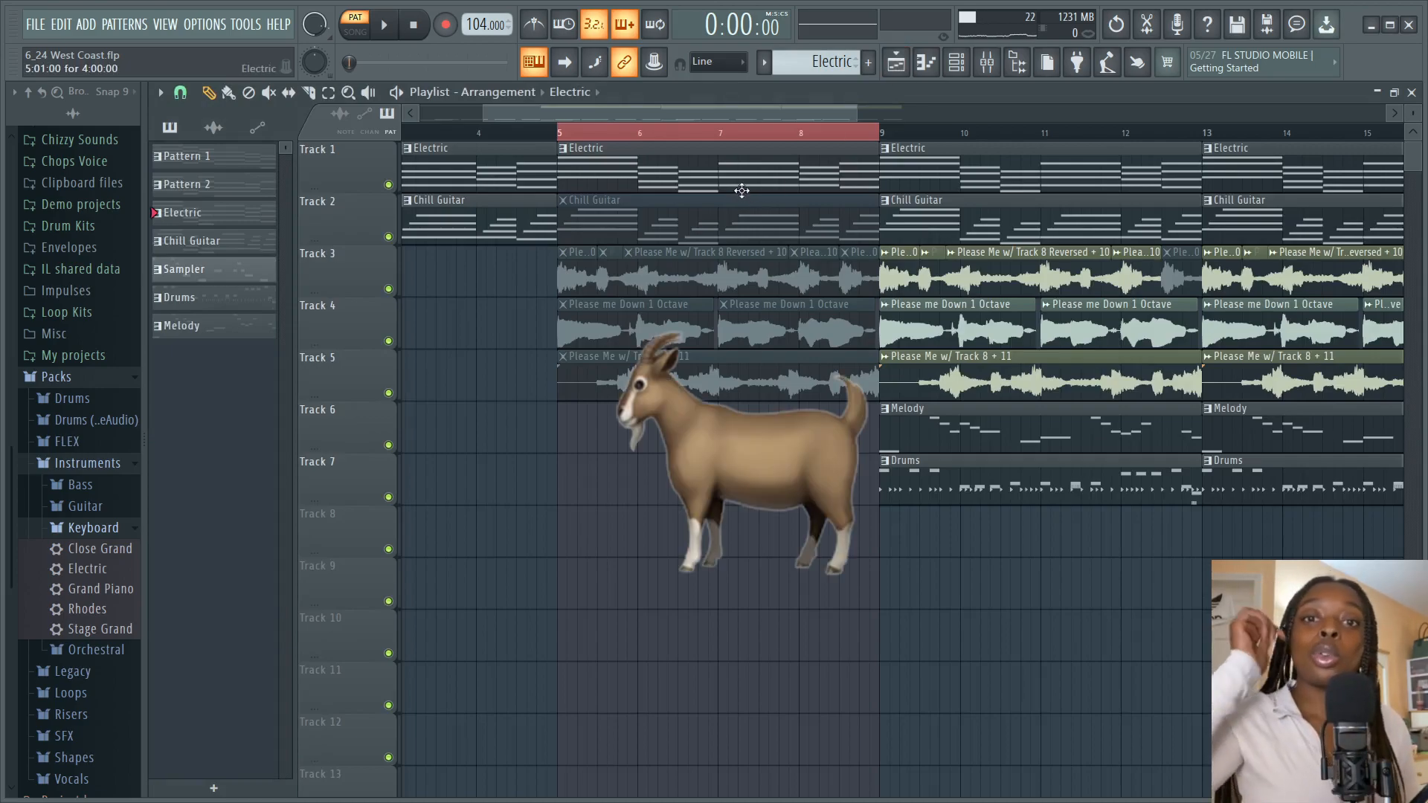
{"action": "left_click", "coordinate": [563, 200]}
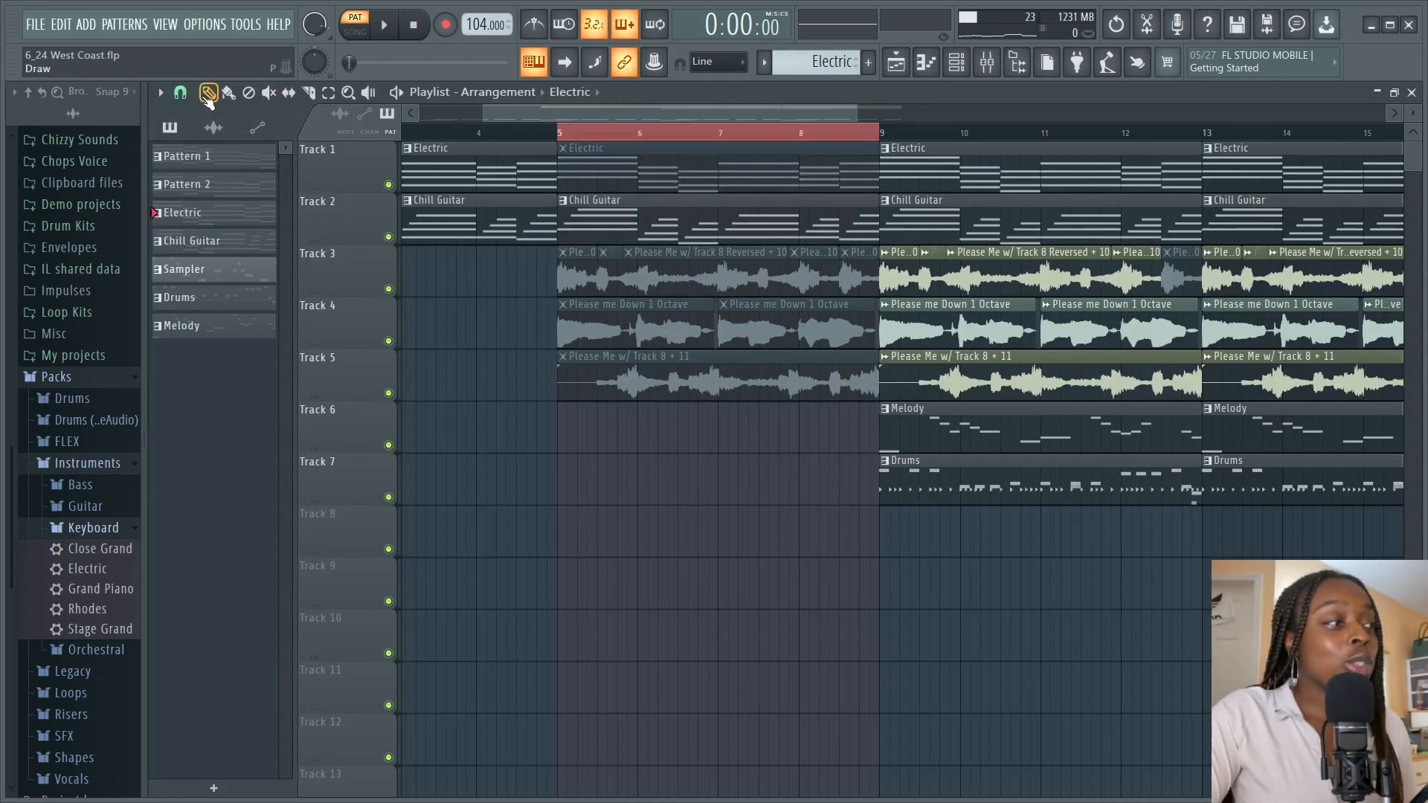
Step: Open the Chill Guitar channel's instrument from the channel rack, and close both windows
{"action": "left_click", "coordinate": [955, 64]}
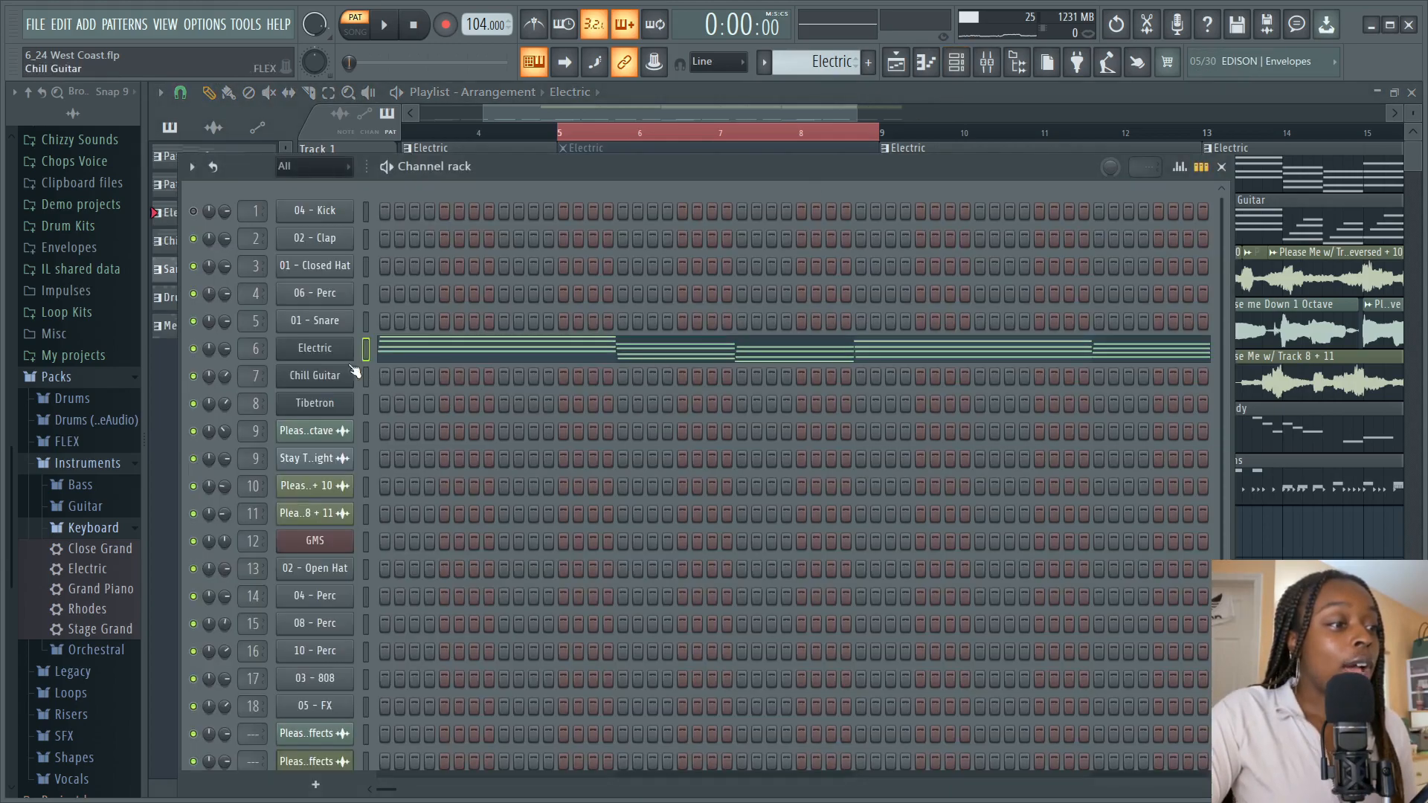
{"action": "left_click", "coordinate": [360, 388]}
{"action": "left_click", "coordinate": [1150, 134]}
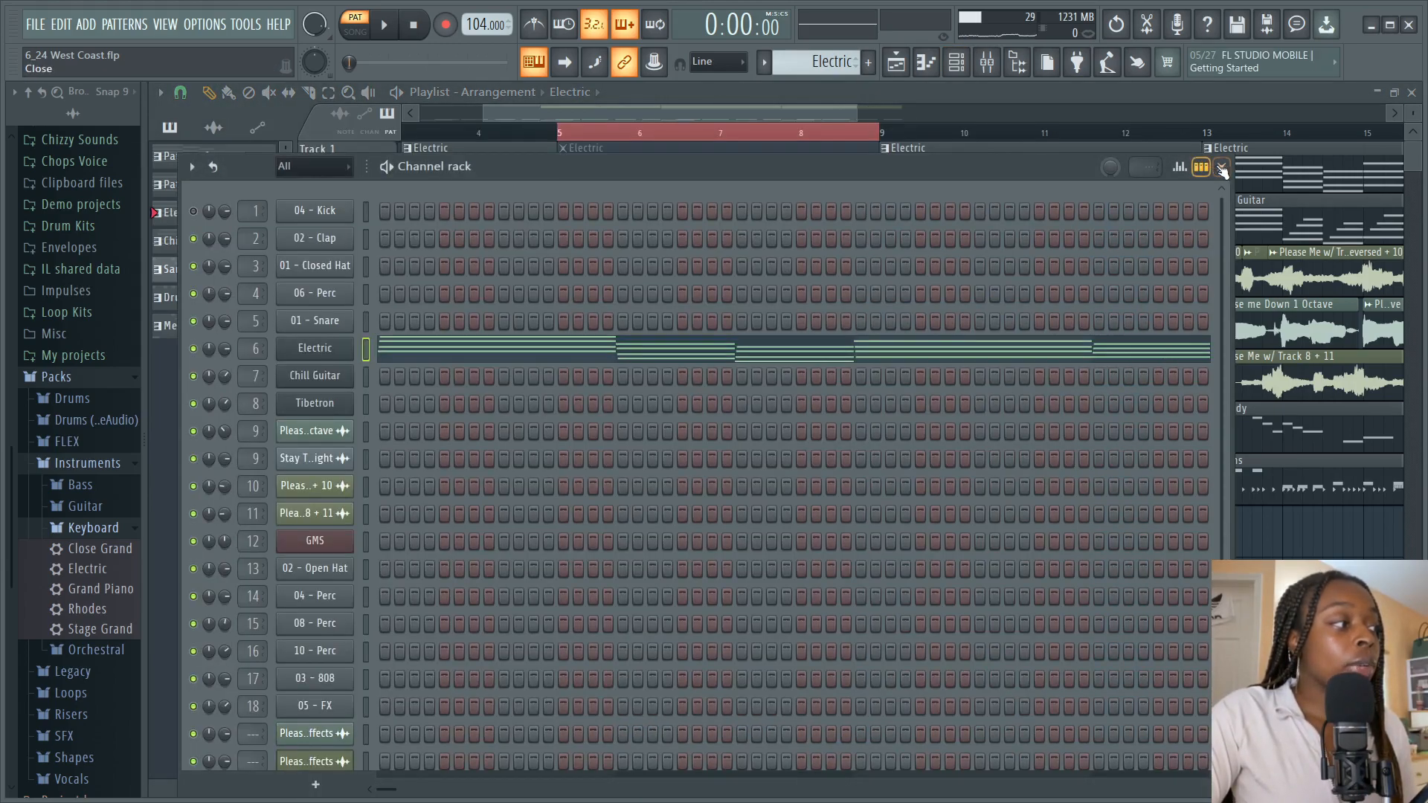
{"action": "left_click", "coordinate": [1221, 166]}
Step: Open the Chill Guitar clip's pattern and inspect its channel's FLEX preset, then close the FLEX window
{"action": "double_click", "coordinate": [653, 192]}
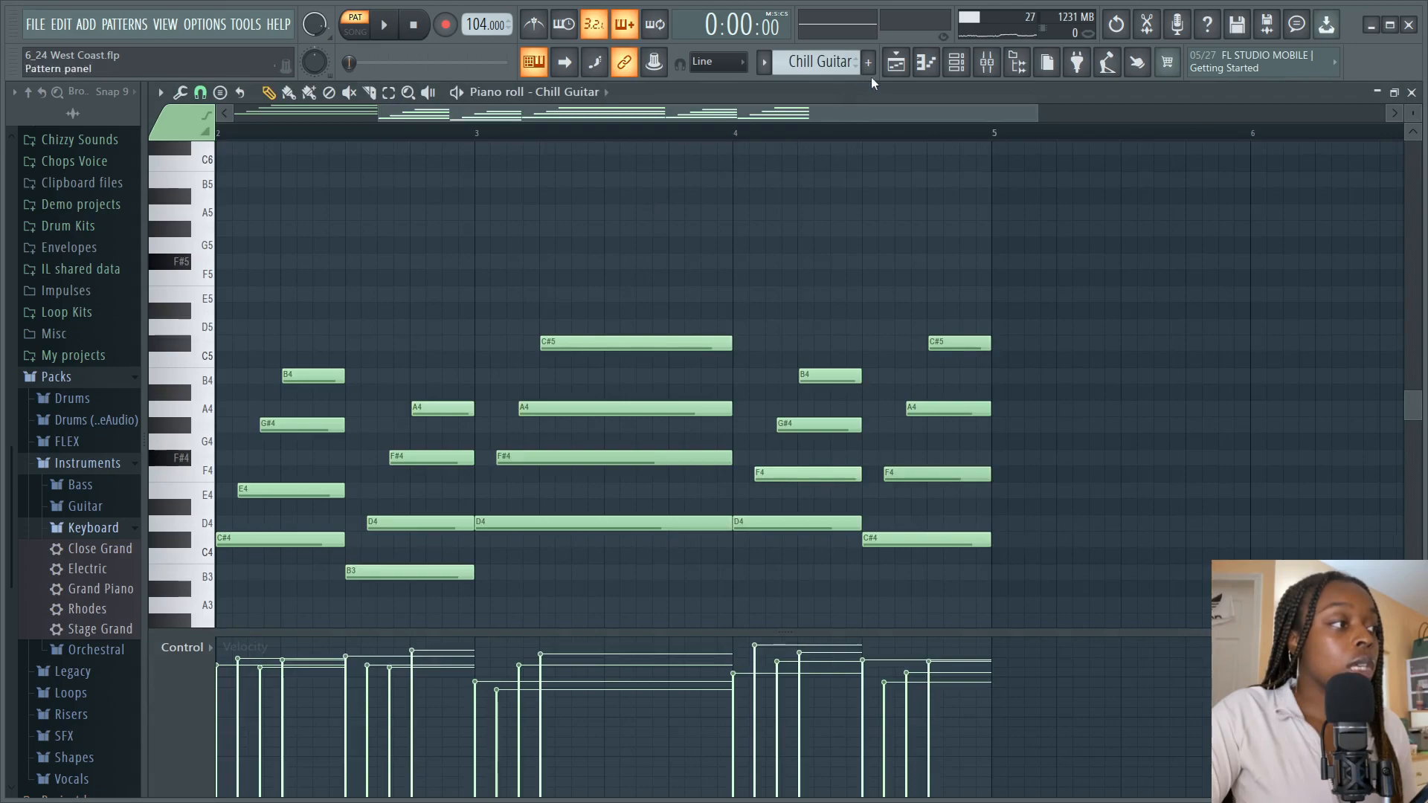
{"action": "left_click", "coordinate": [956, 64]}
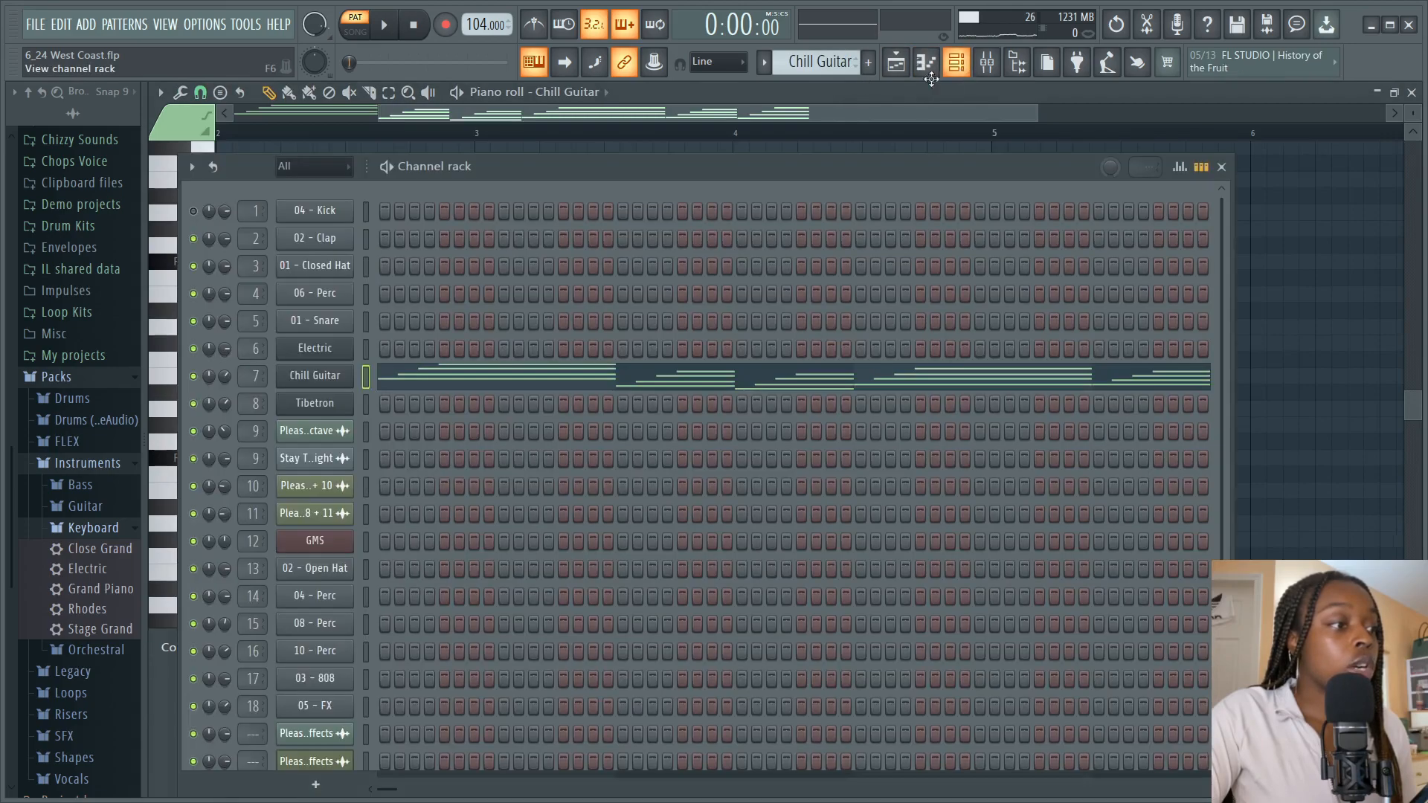
{"action": "left_click", "coordinate": [341, 379]}
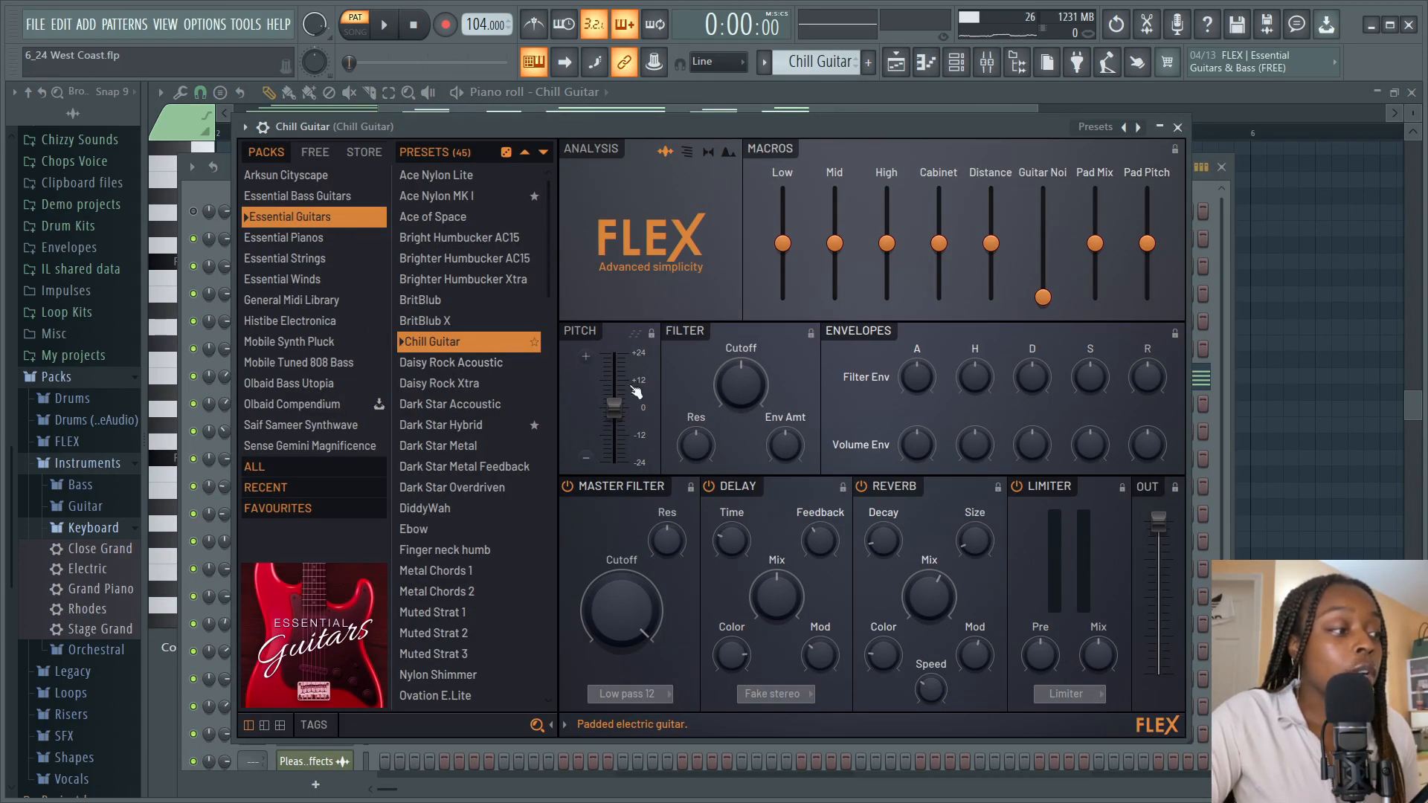
{"action": "left_click", "coordinate": [1177, 128]}
Step: Show the Chill Guitar channel's strummed notes in the piano roll from bar 1
{"action": "right_click", "coordinate": [397, 377]}
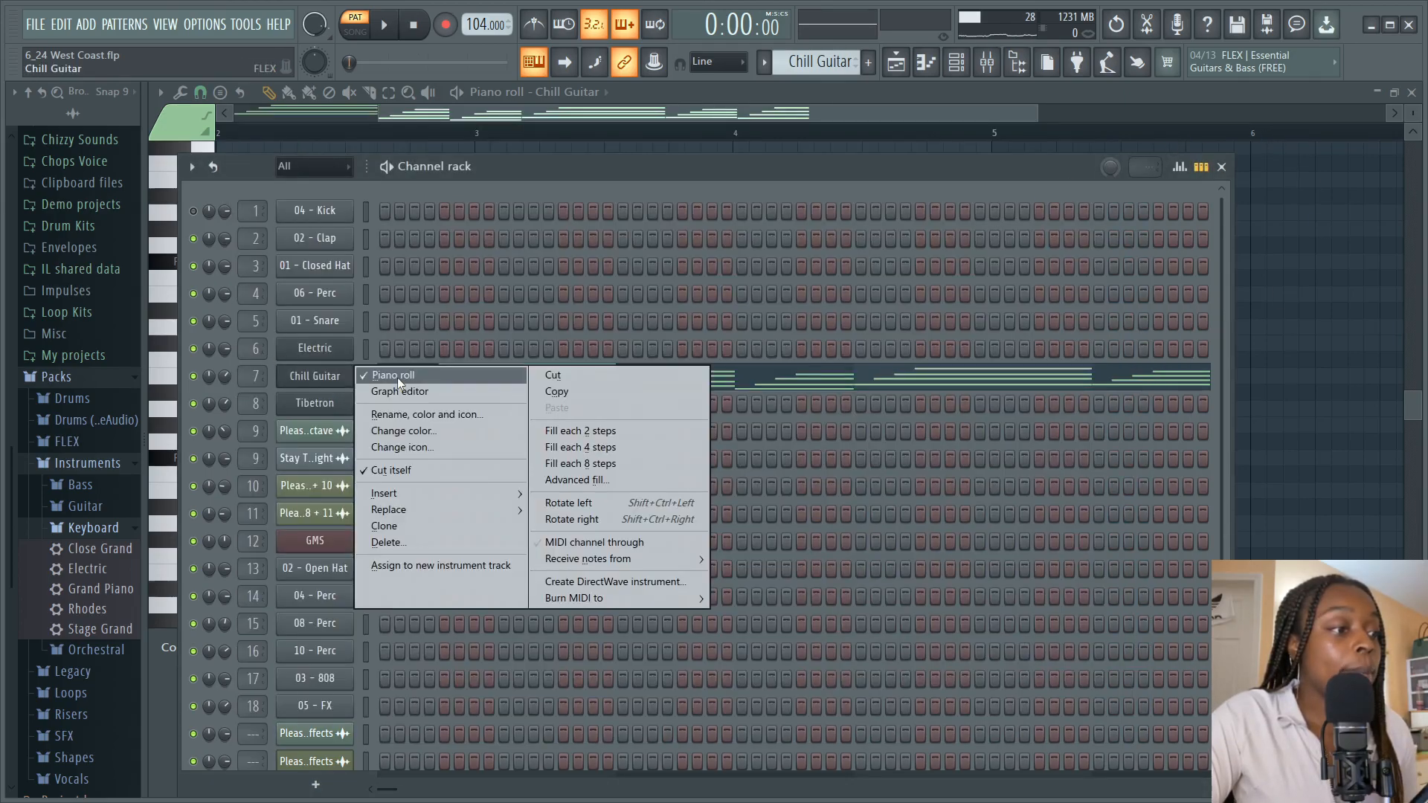
{"action": "left_click", "coordinate": [397, 377]}
{"action": "right_click", "coordinate": [350, 373]}
{"action": "left_click", "coordinate": [360, 373]}
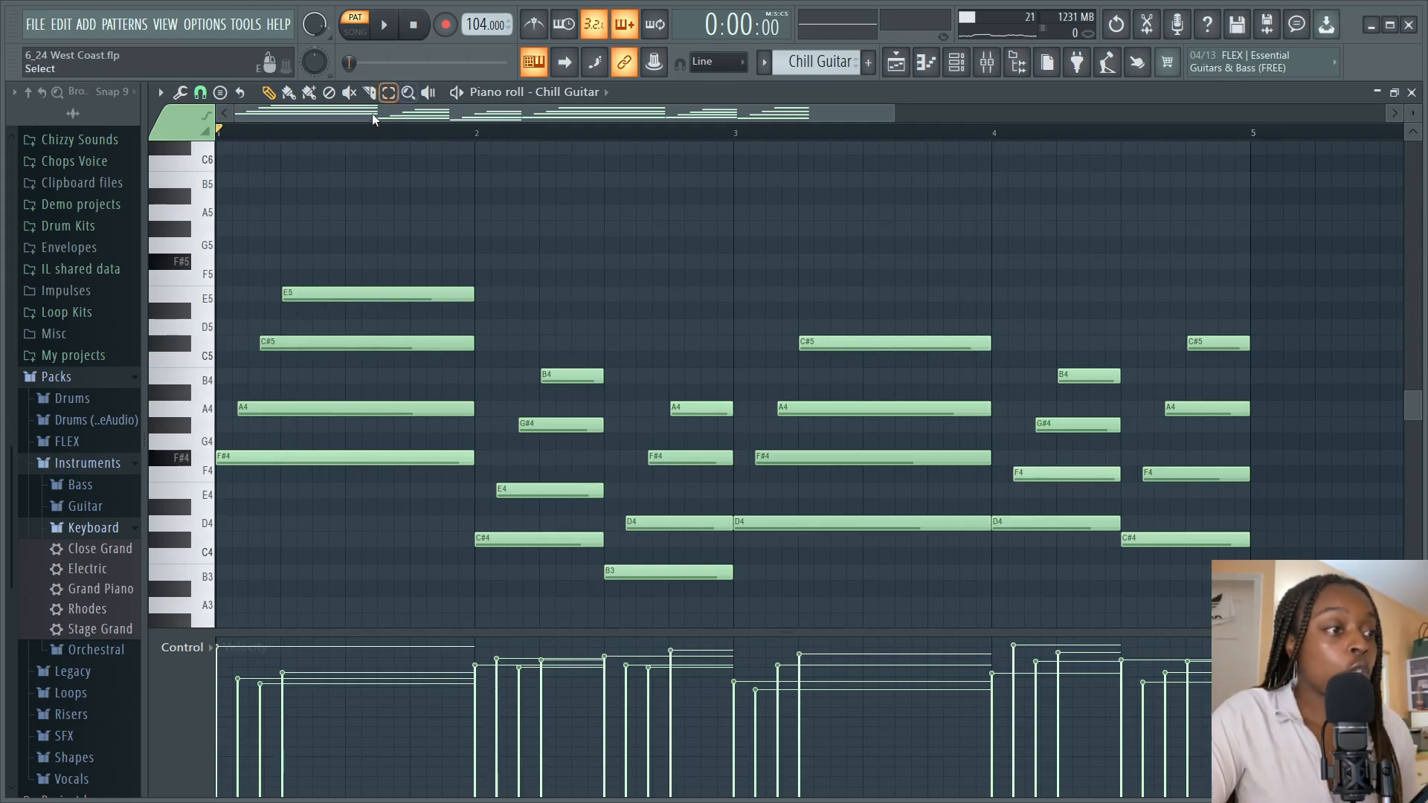
Step: Inspect ValhallaSupermassive and Fruity Reeverb 2 on the Chill Guitar mixer track, and play the pattern with these effects
{"action": "left_click", "coordinate": [980, 71]}
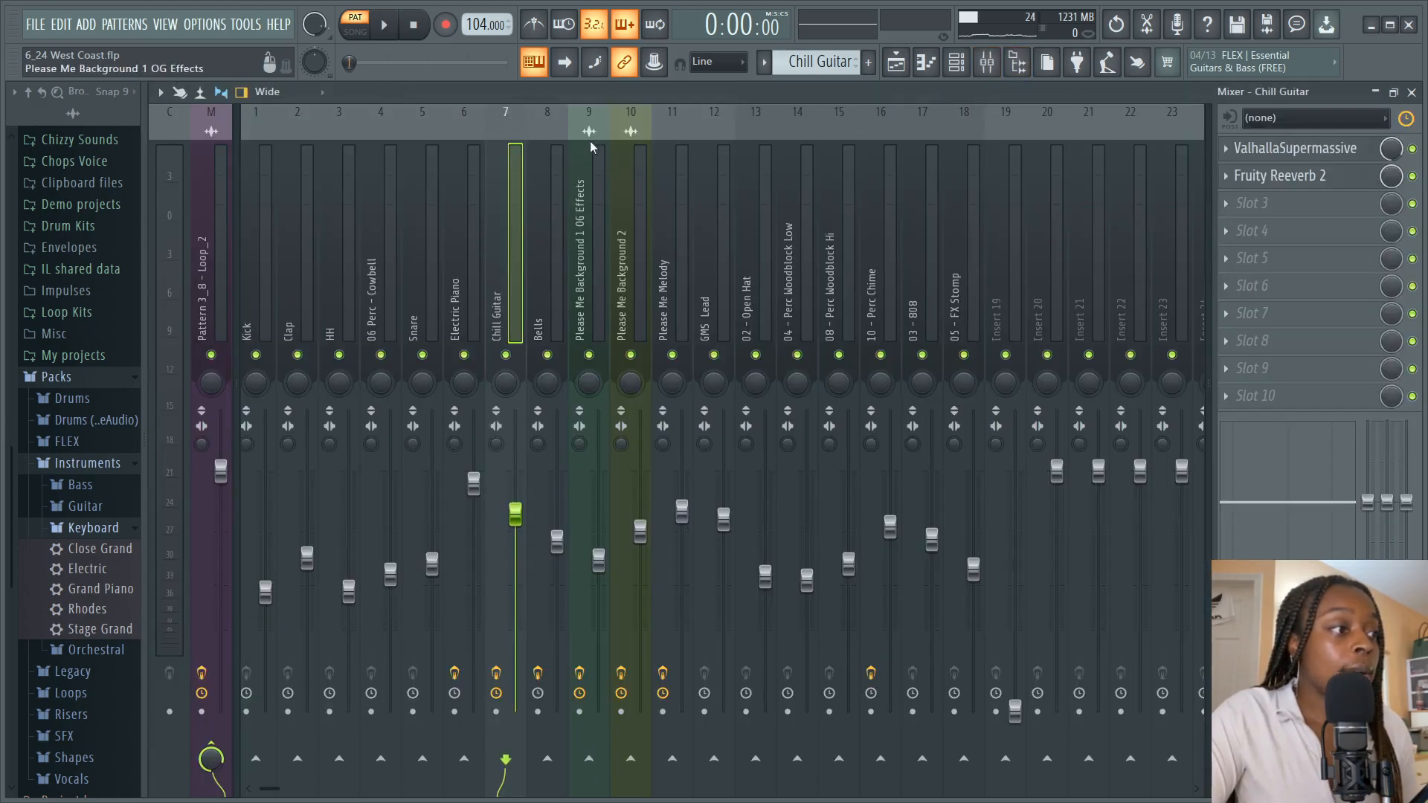
{"action": "left_click", "coordinate": [1294, 148]}
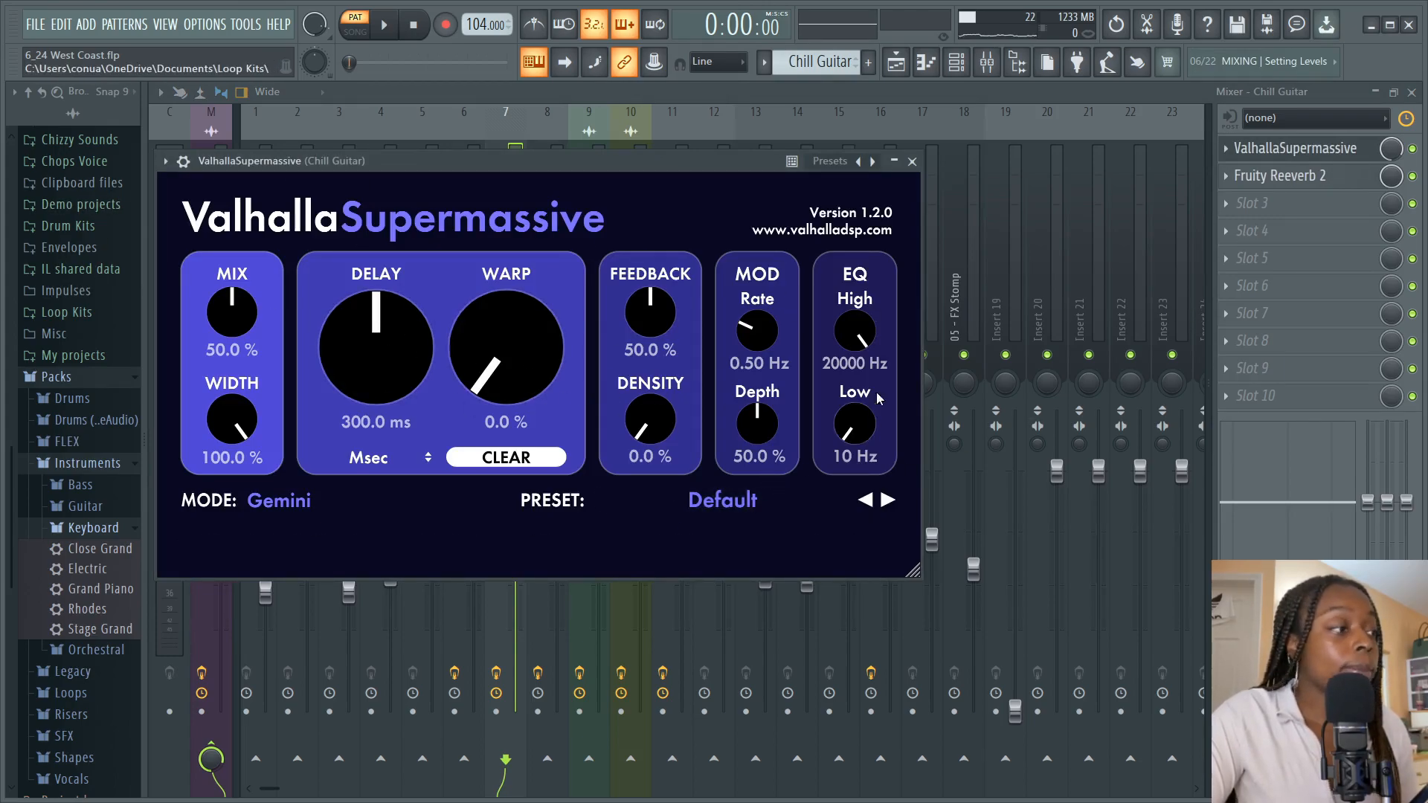
{"action": "left_click", "coordinate": [912, 162]}
{"action": "left_click", "coordinate": [1274, 182]}
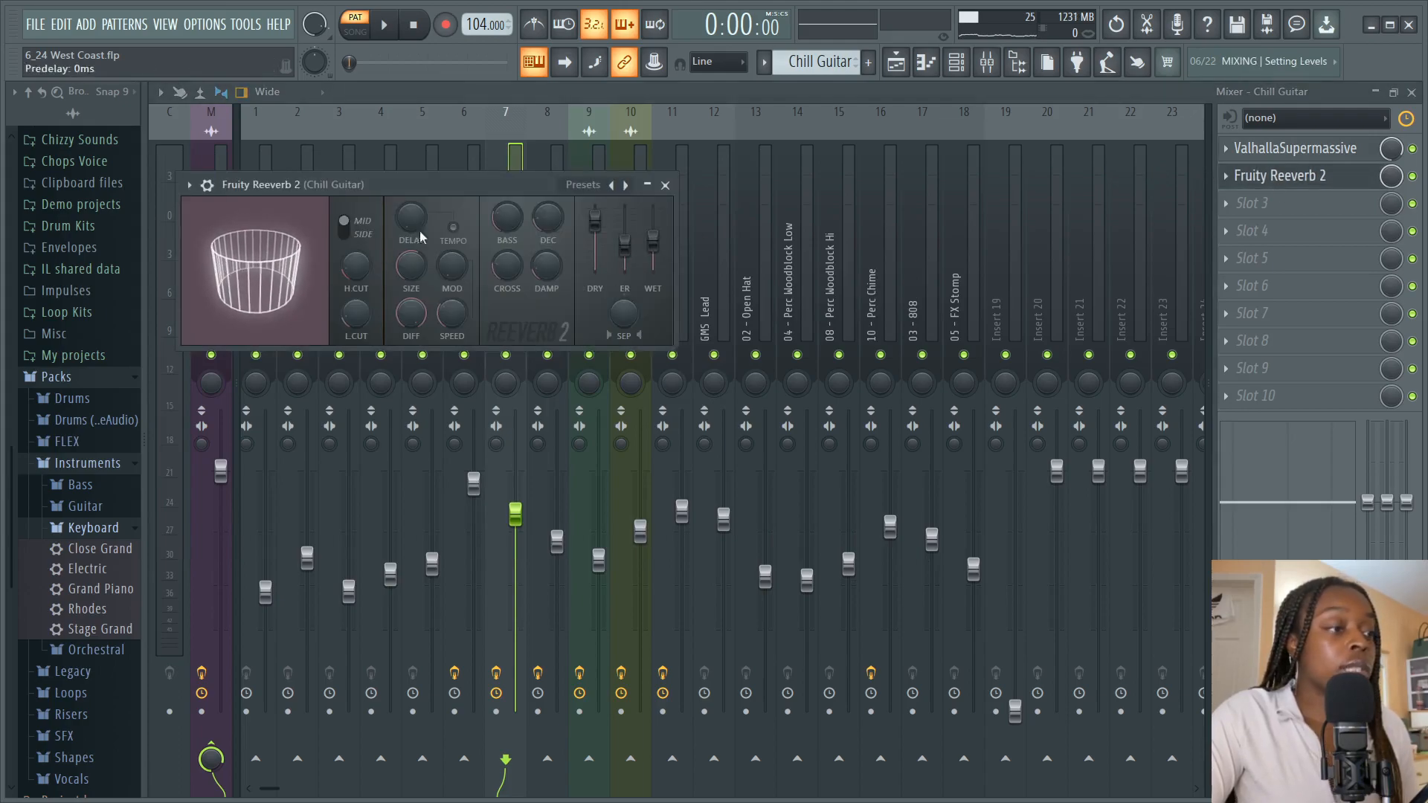
{"action": "left_click", "coordinate": [664, 186]}
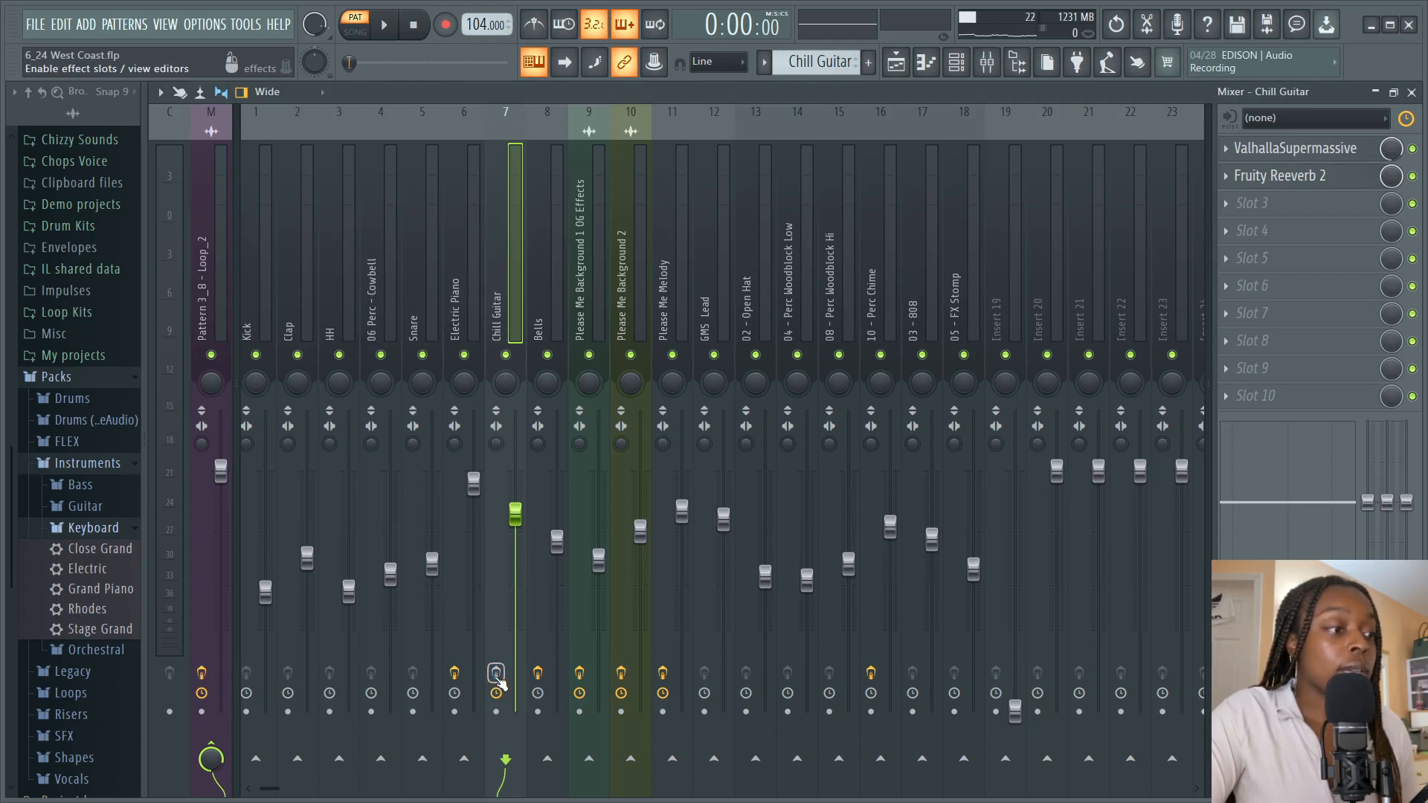
{"action": "key", "text": "space"}
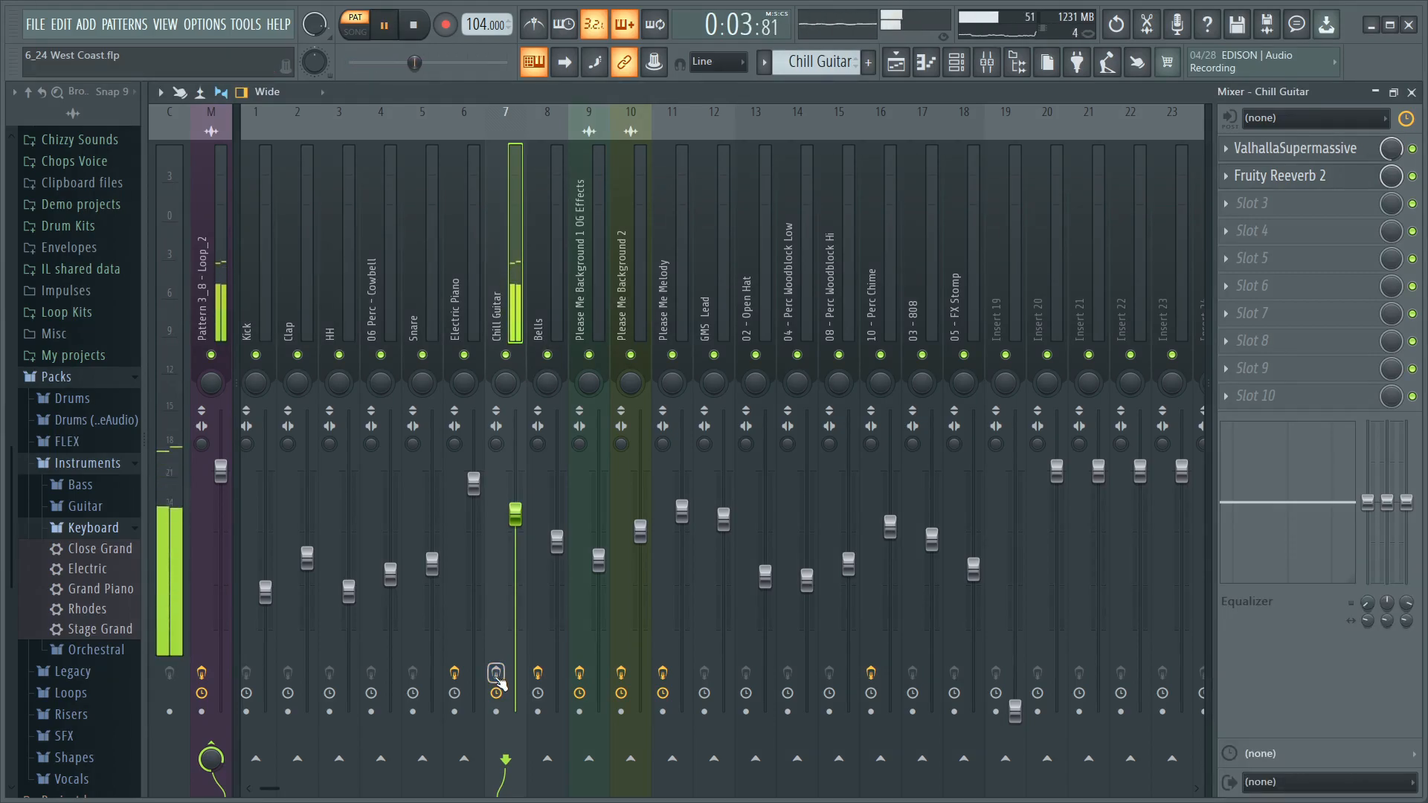
{"action": "key", "text": "space"}
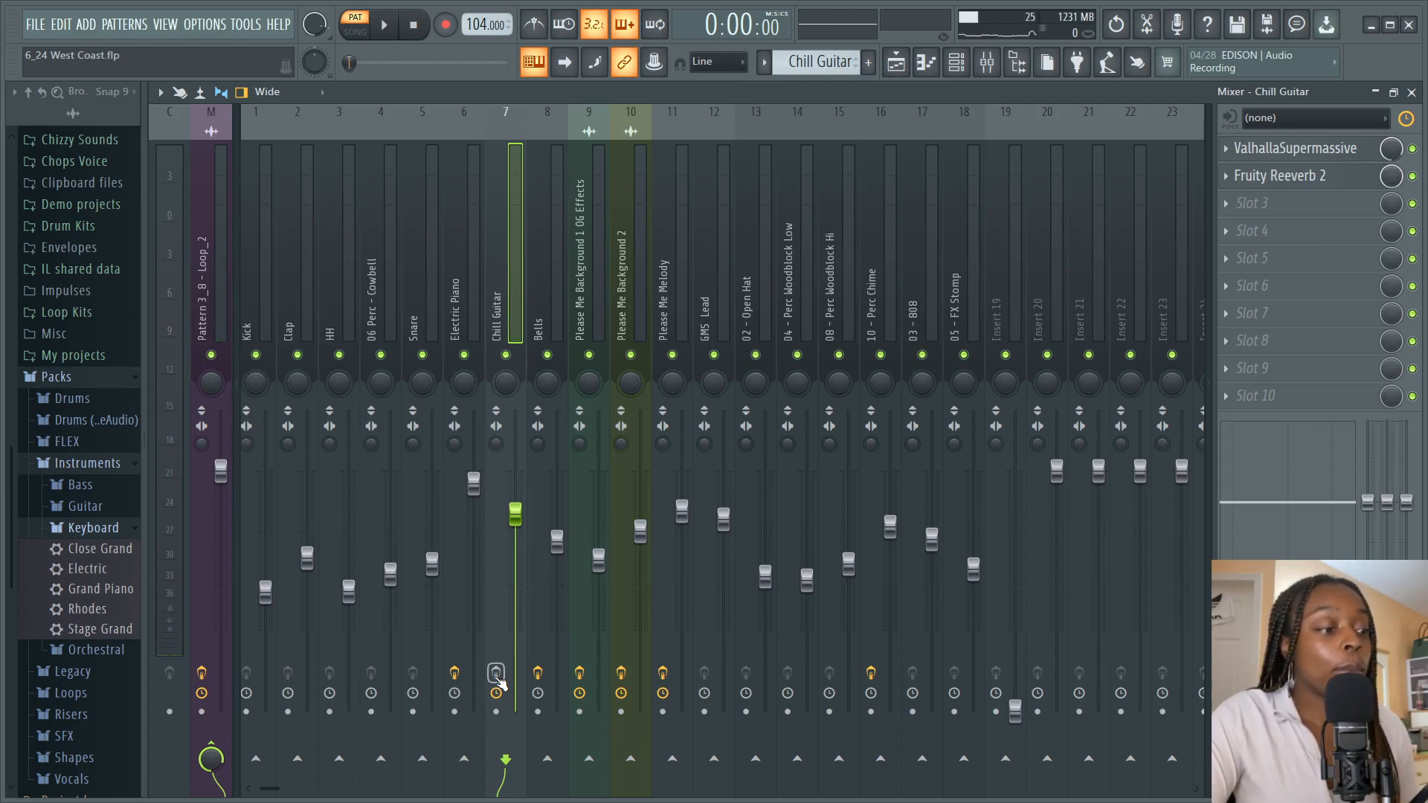
Step: Turn the Chill Guitar mixer track's effects back on and play the pattern with them
{"action": "left_click", "coordinate": [496, 673]}
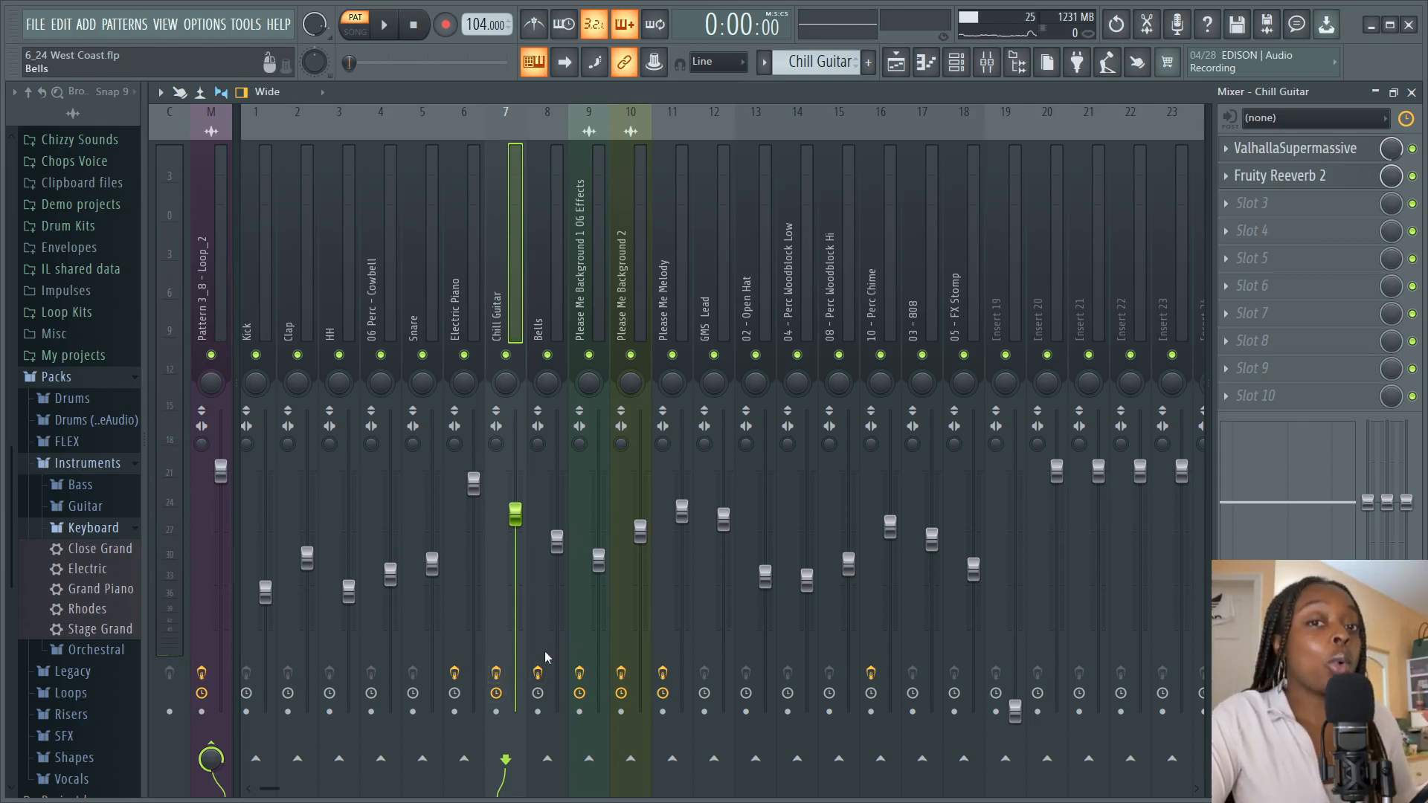
{"action": "key", "text": "space"}
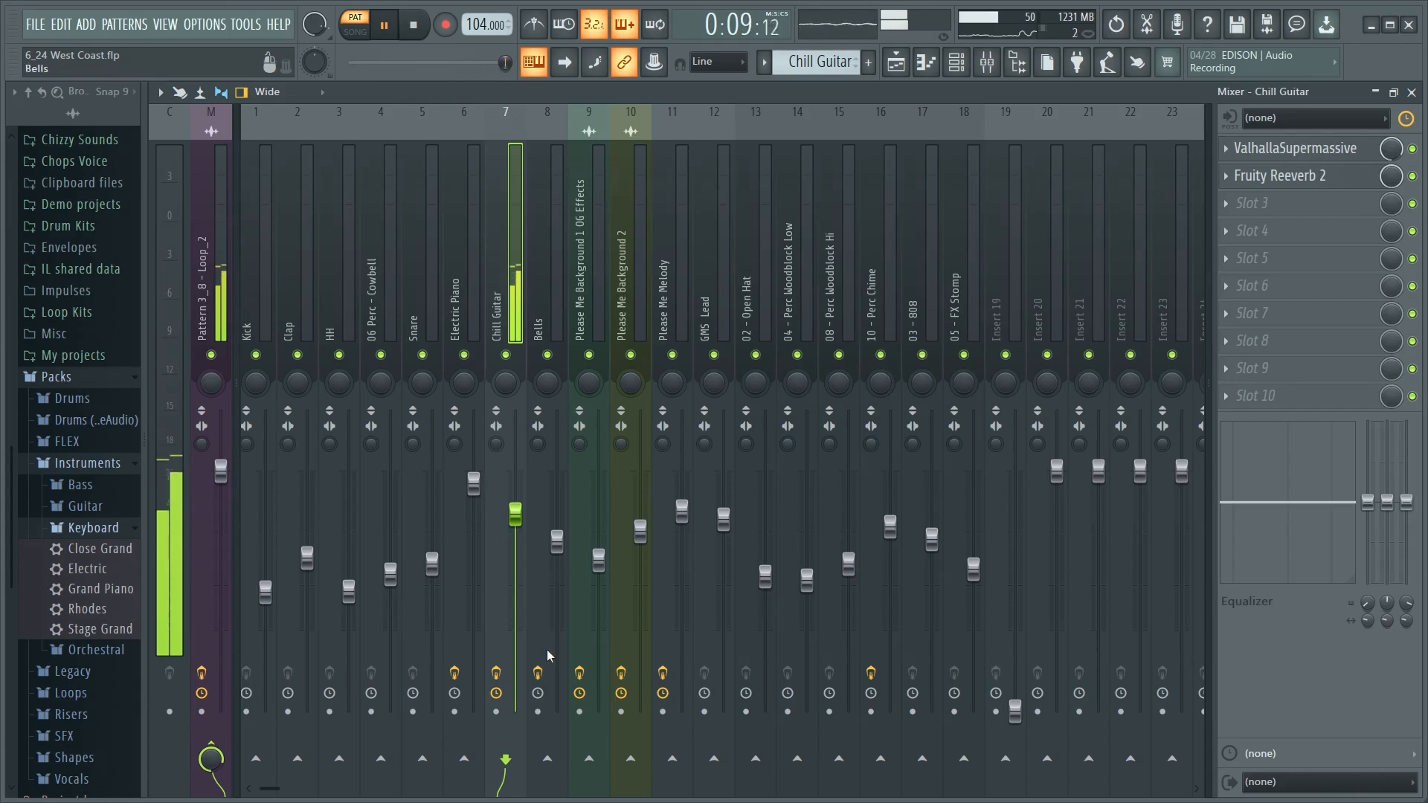
{"action": "key", "text": "space"}
Step: In the playlist, unmute the Electric clip at bar 5 and play it together with the Chill Guitar clip
{"action": "left_click", "coordinate": [896, 62]}
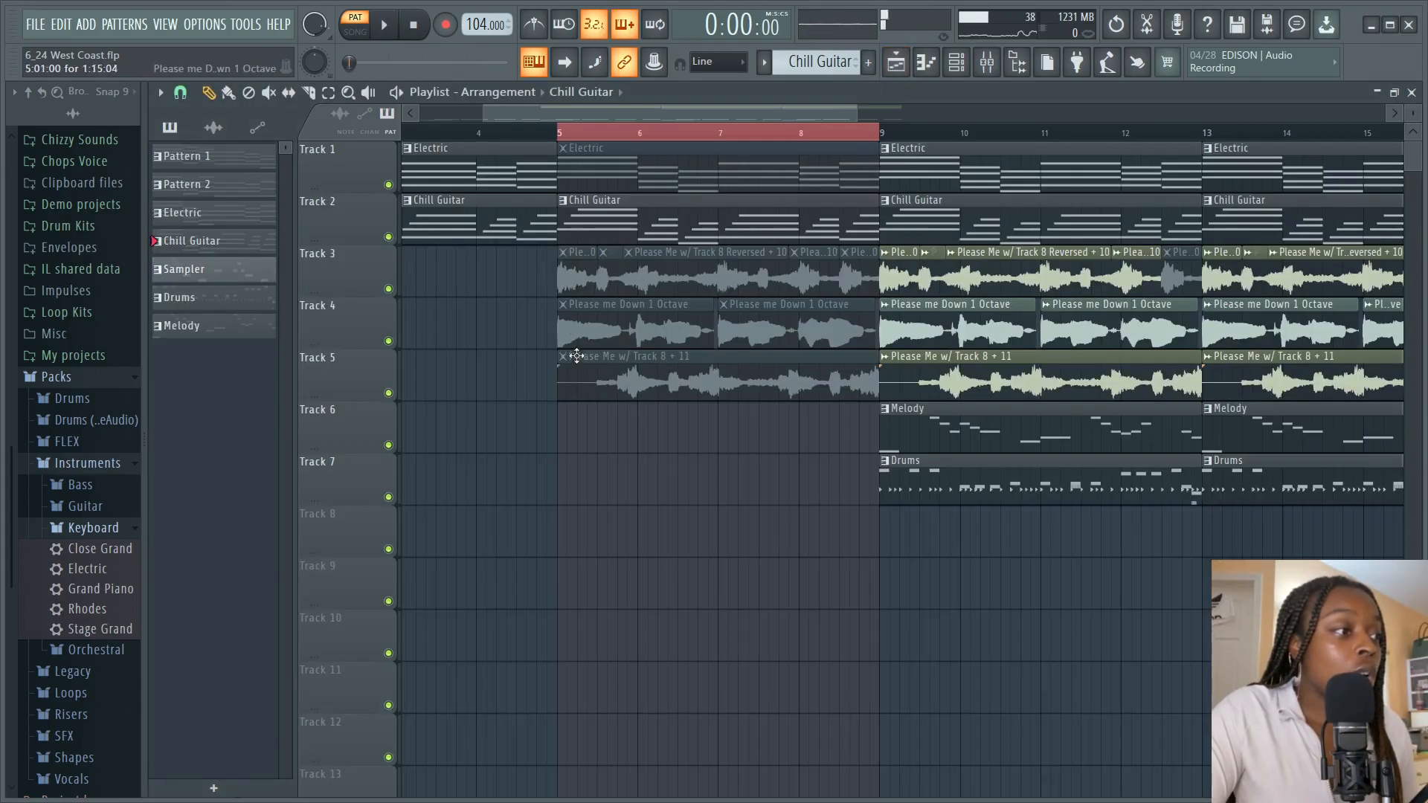
{"action": "left_click", "coordinate": [268, 92]}
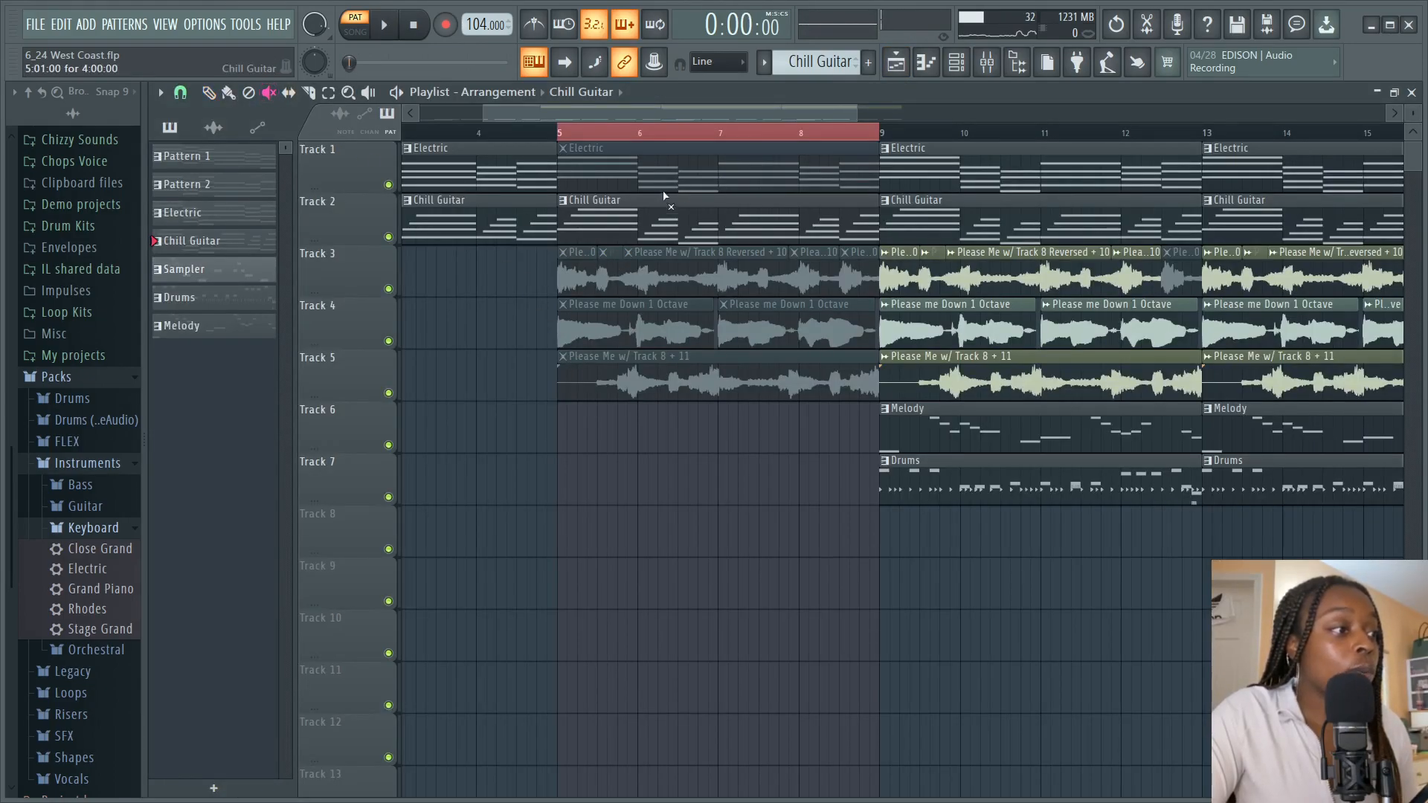
{"action": "left_click", "coordinate": [664, 171]}
{"action": "key", "text": "space"}
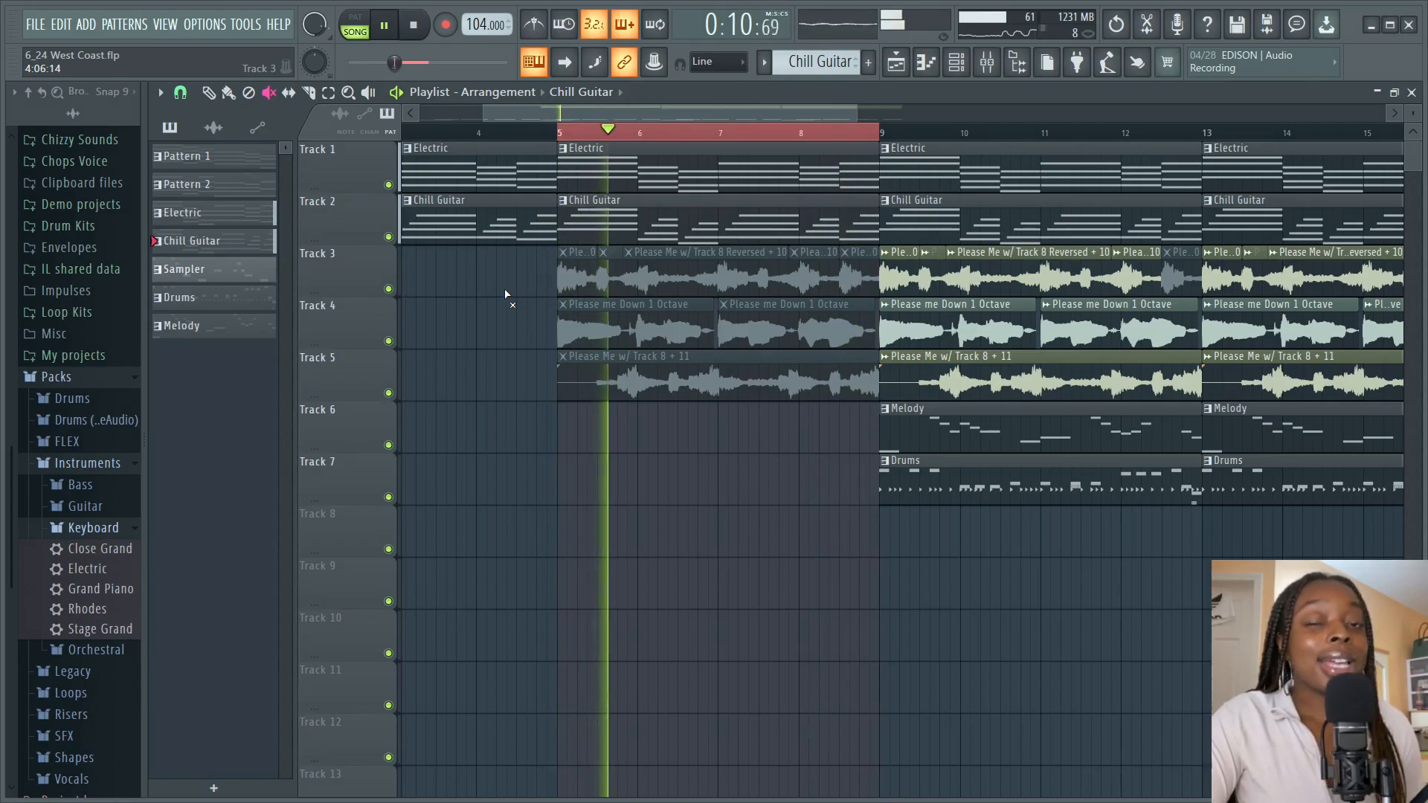
{"action": "key", "text": "space"}
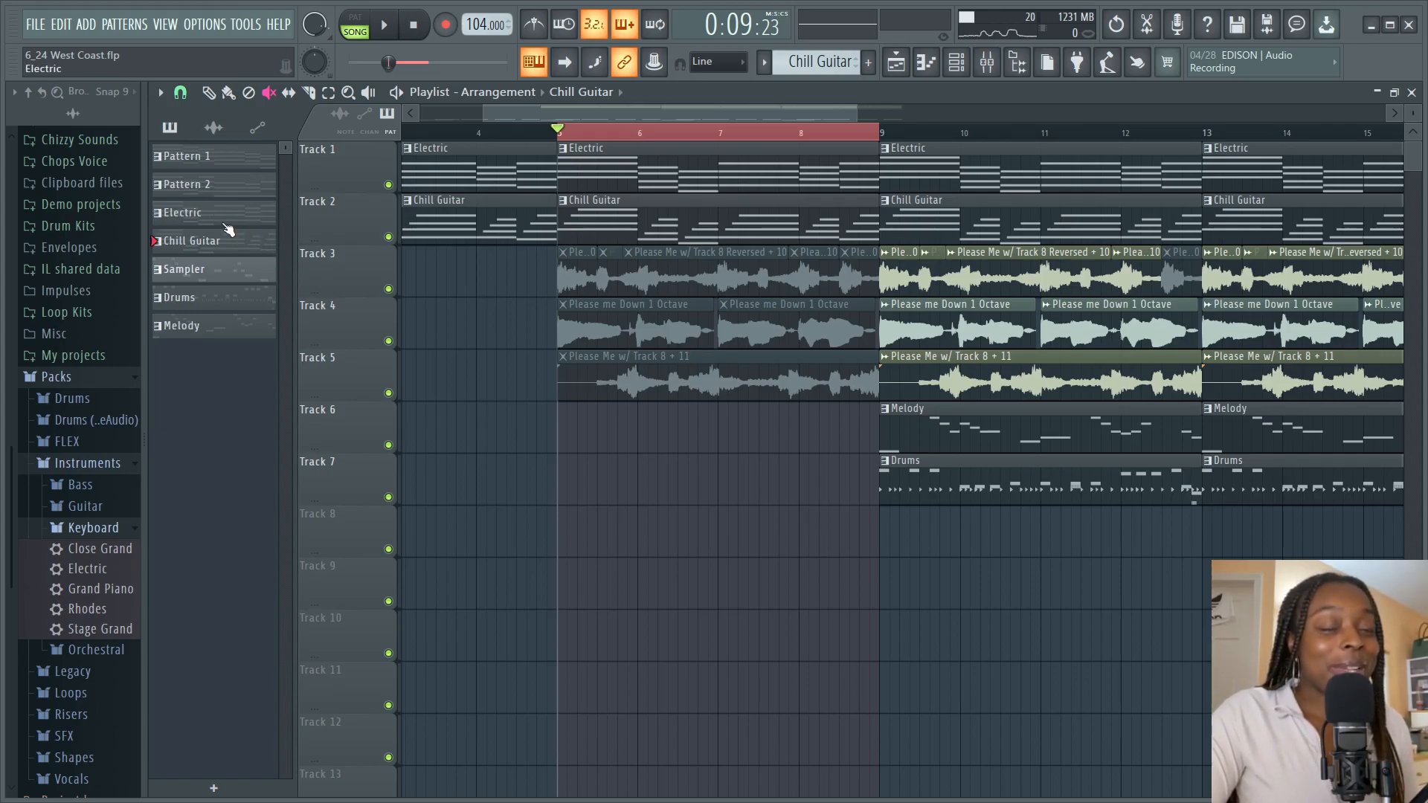
Step: List the project's audio clips, inspect the sample settings of Please me No Effects, and close them
{"action": "left_click", "coordinate": [213, 131]}
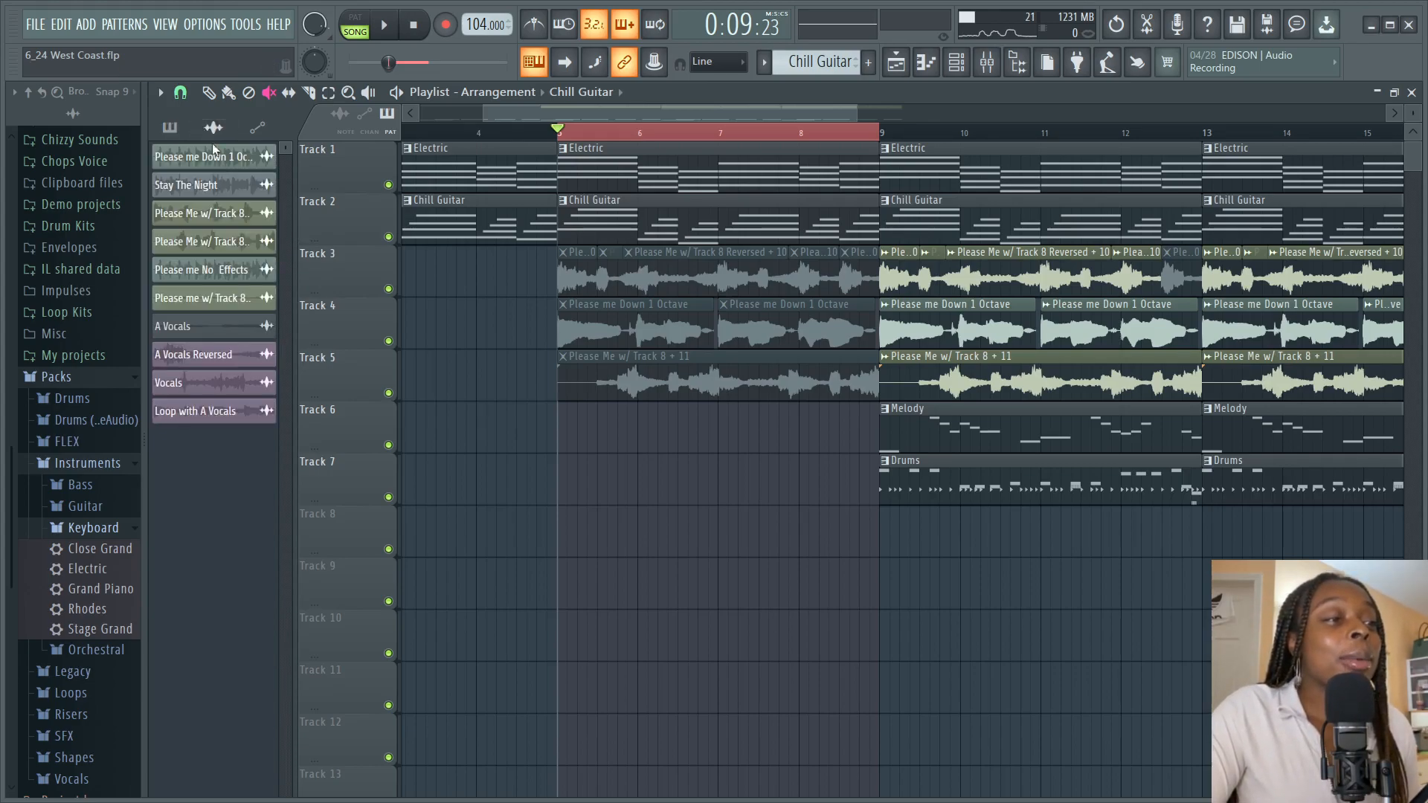
{"action": "left_click", "coordinate": [209, 275]}
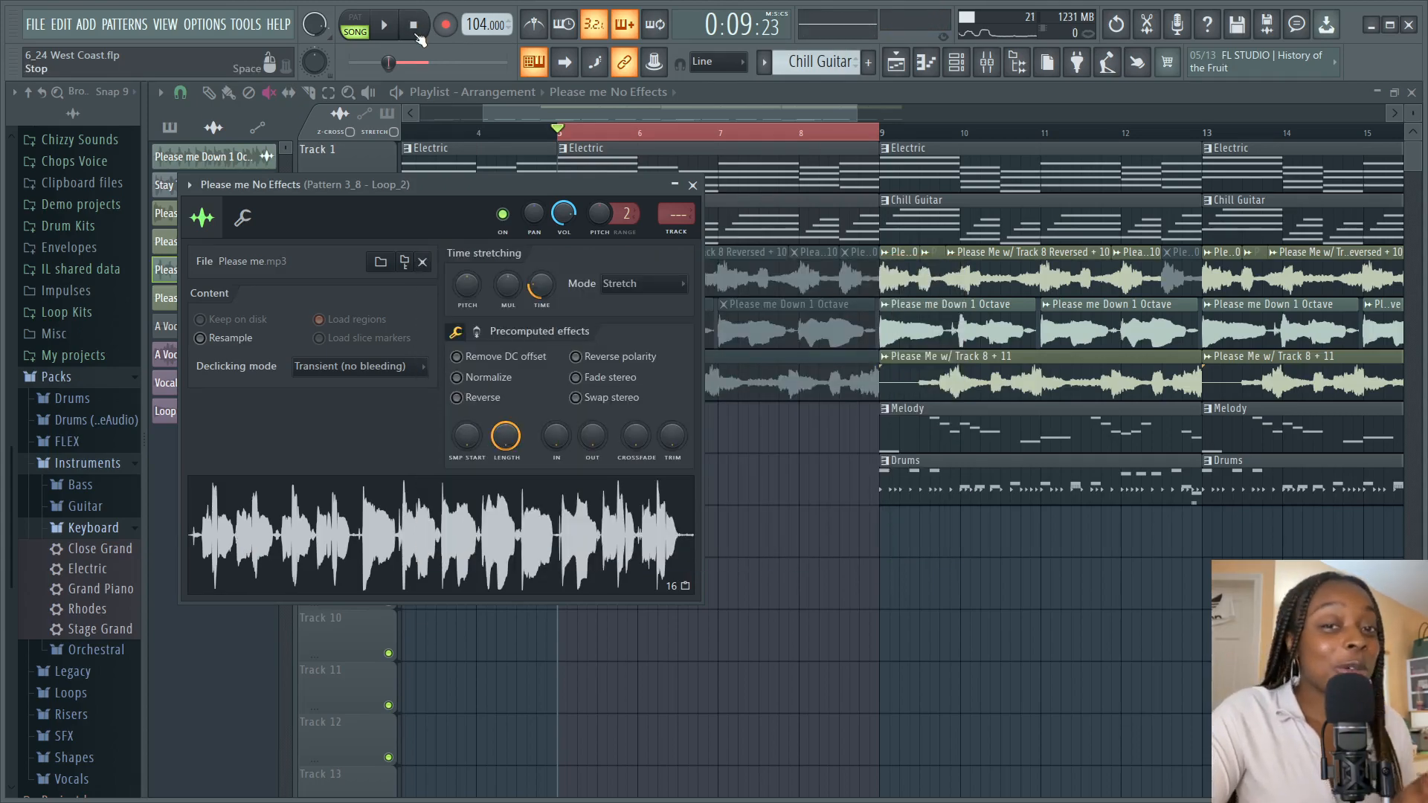
{"action": "left_click", "coordinate": [692, 184]}
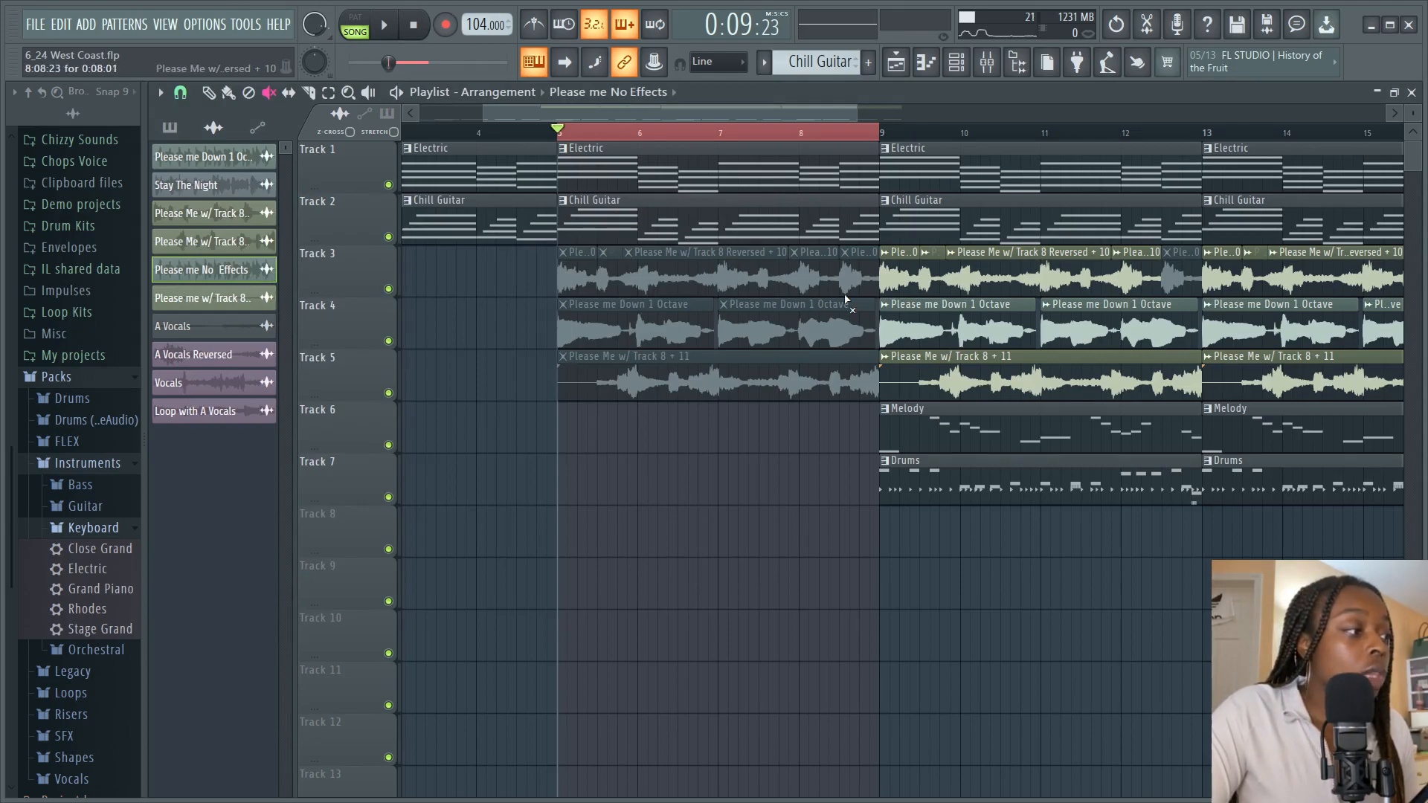
Step: Mute the Electric and Chill Guitar clips at bar 5, unmute the Track 5 vocal clip below them, and play it alone
{"action": "left_click", "coordinate": [558, 214]}
{"action": "key", "text": "space"}
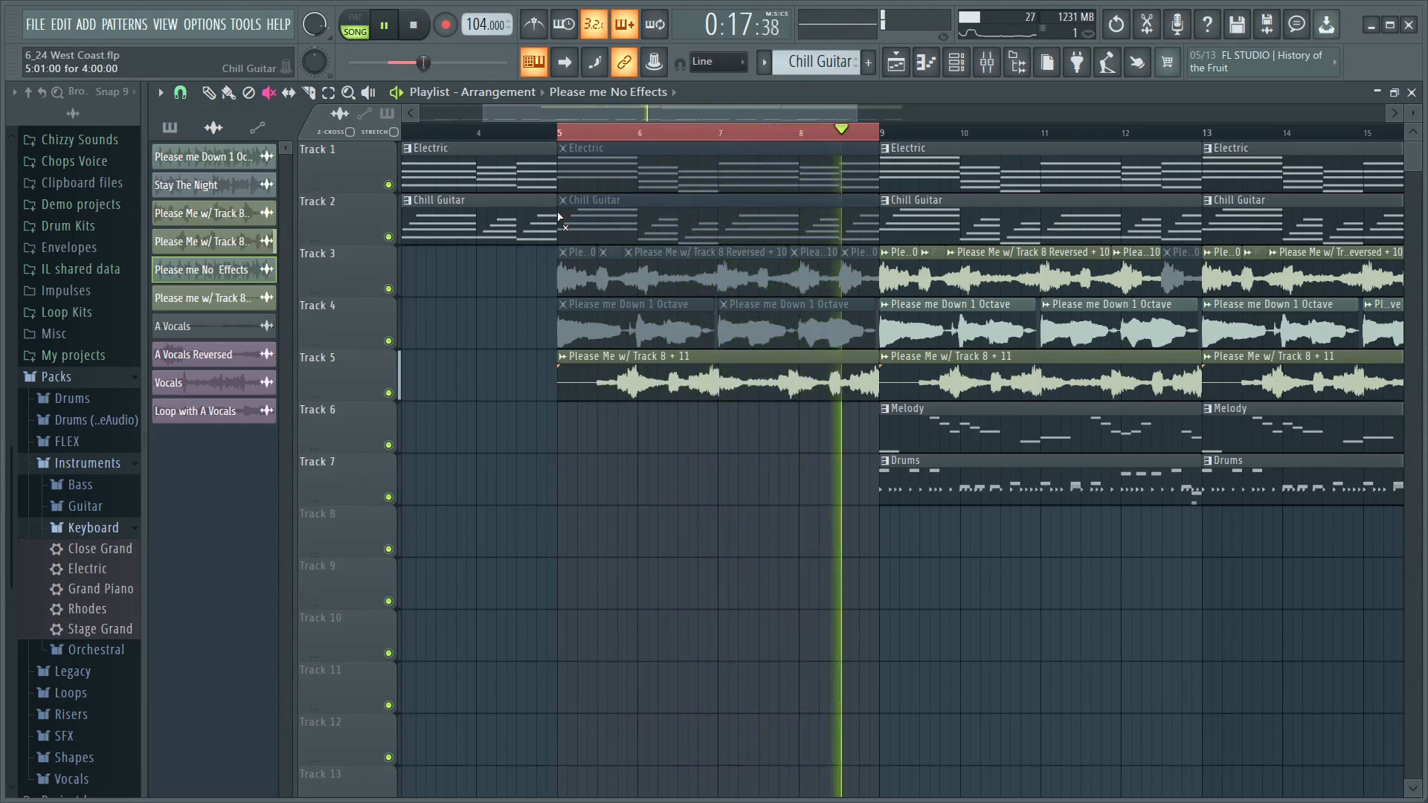
{"action": "key", "text": "space"}
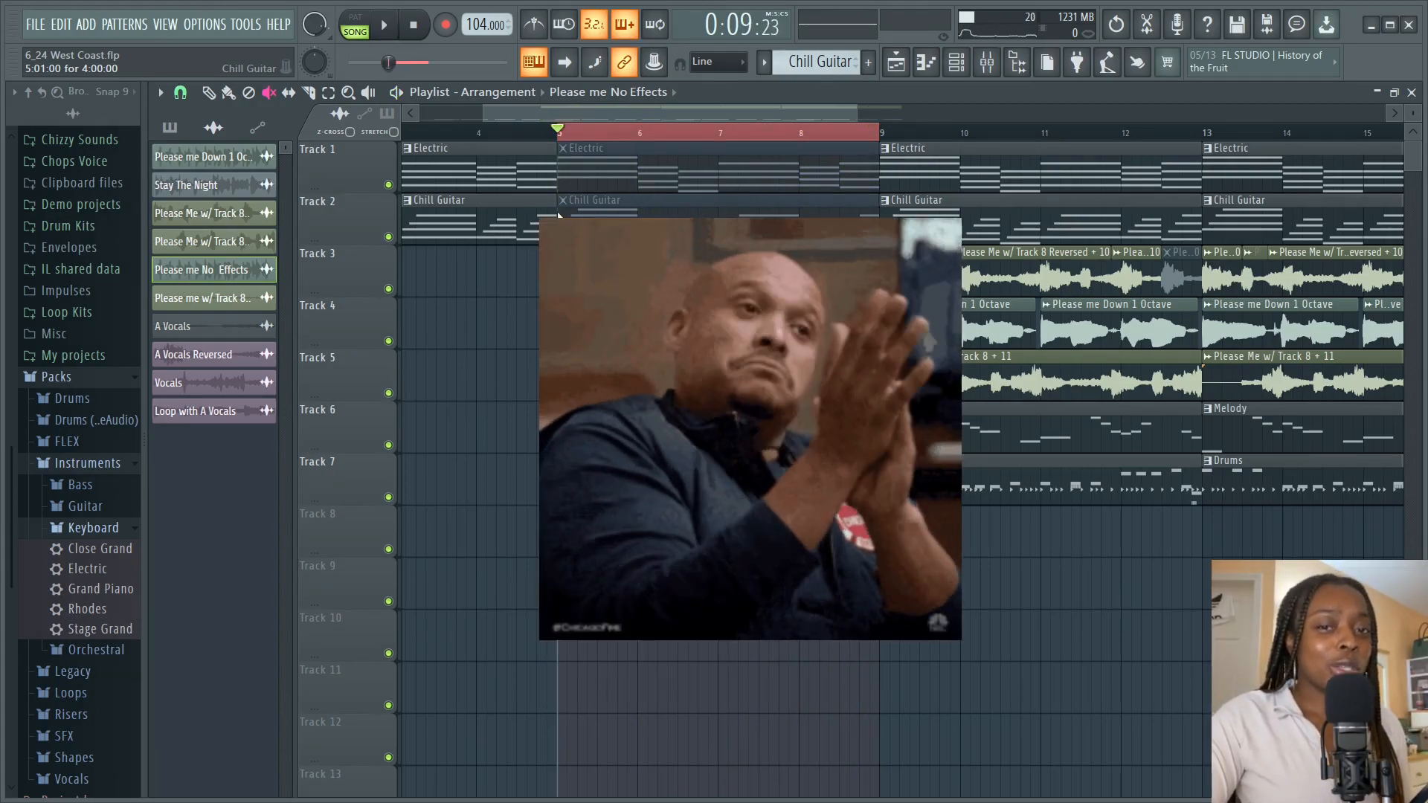
{"action": "left_click", "coordinate": [208, 93]}
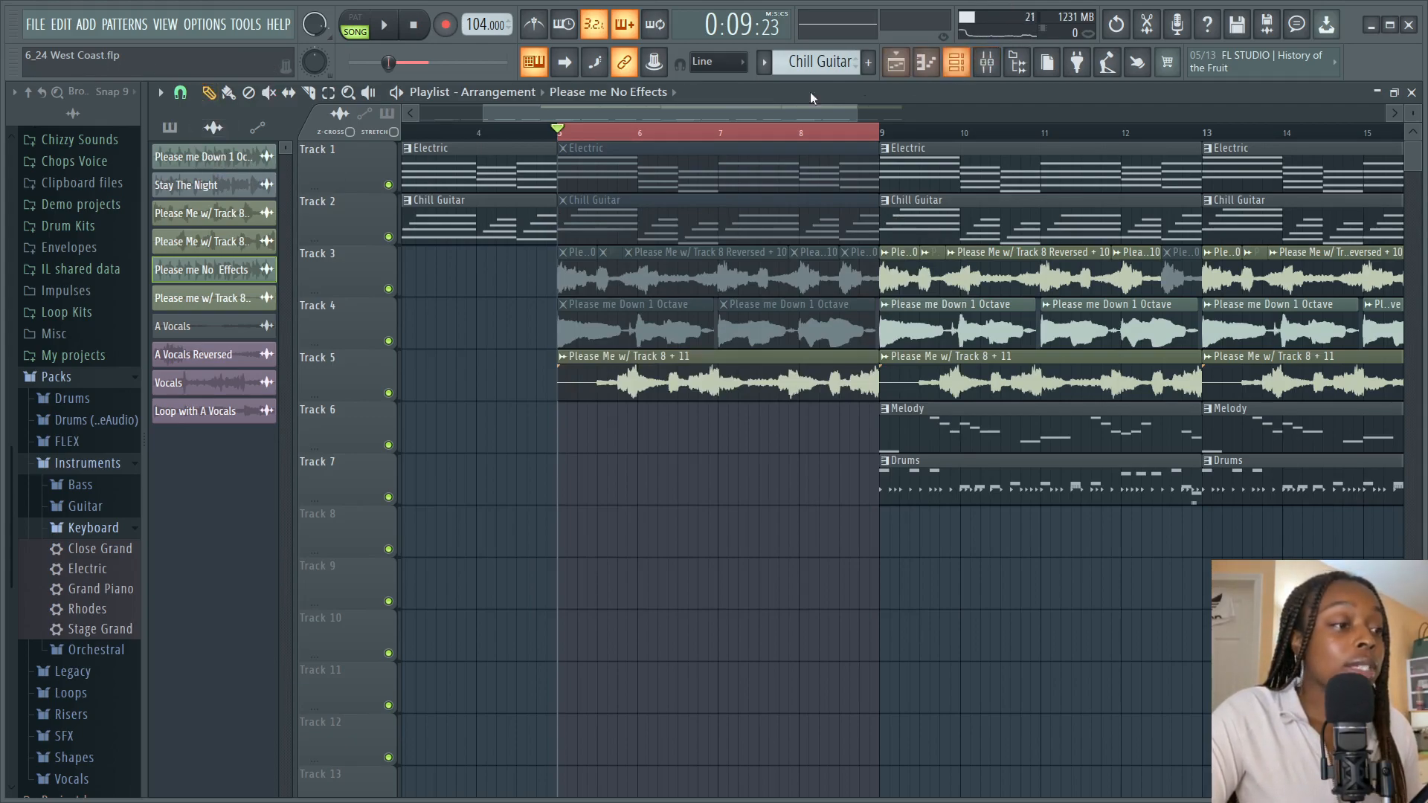
Step: Inspect the first Pitcher effect on the Please Me Background 1 OG Effects mixer track
{"action": "left_click", "coordinate": [986, 62]}
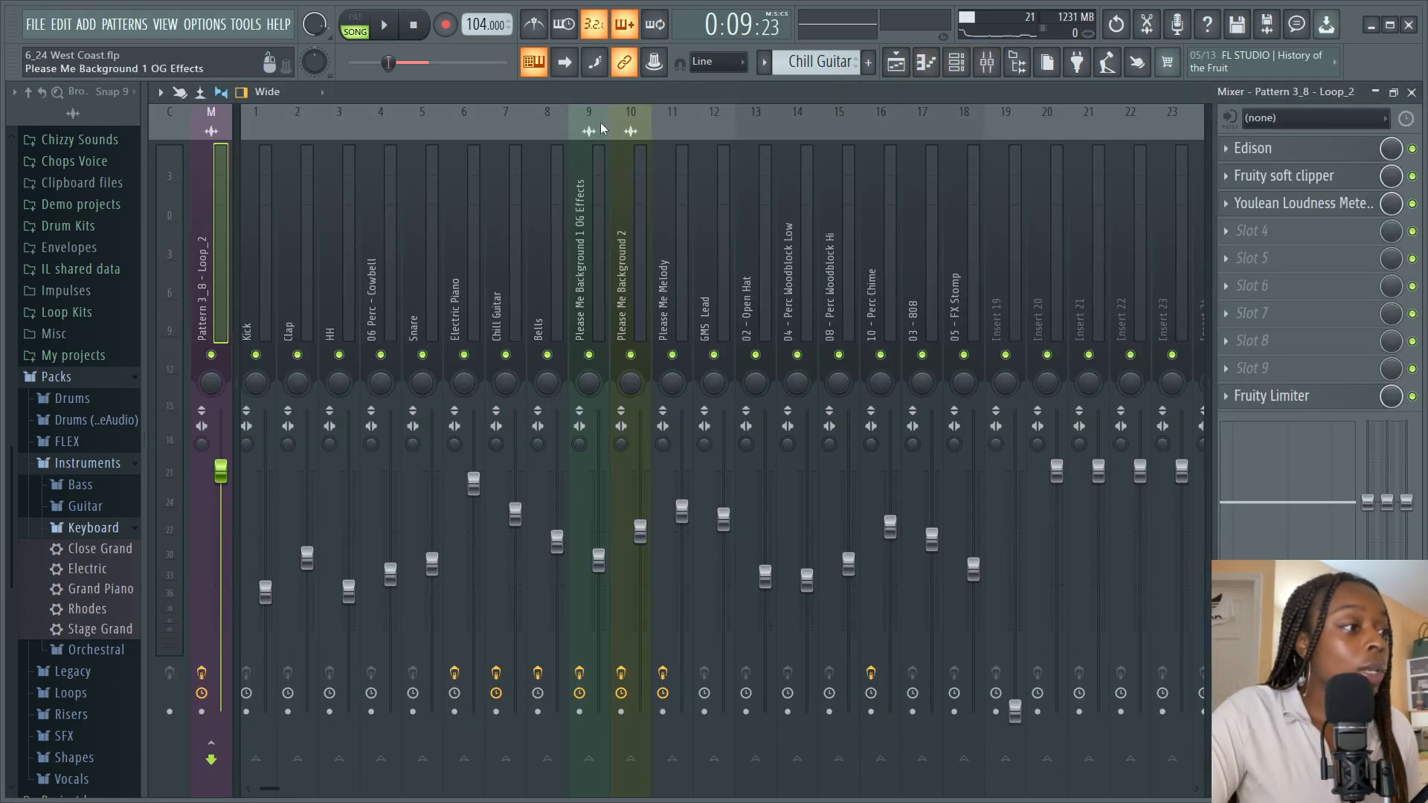
{"action": "left_click", "coordinate": [595, 245]}
{"action": "left_click", "coordinate": [1255, 153]}
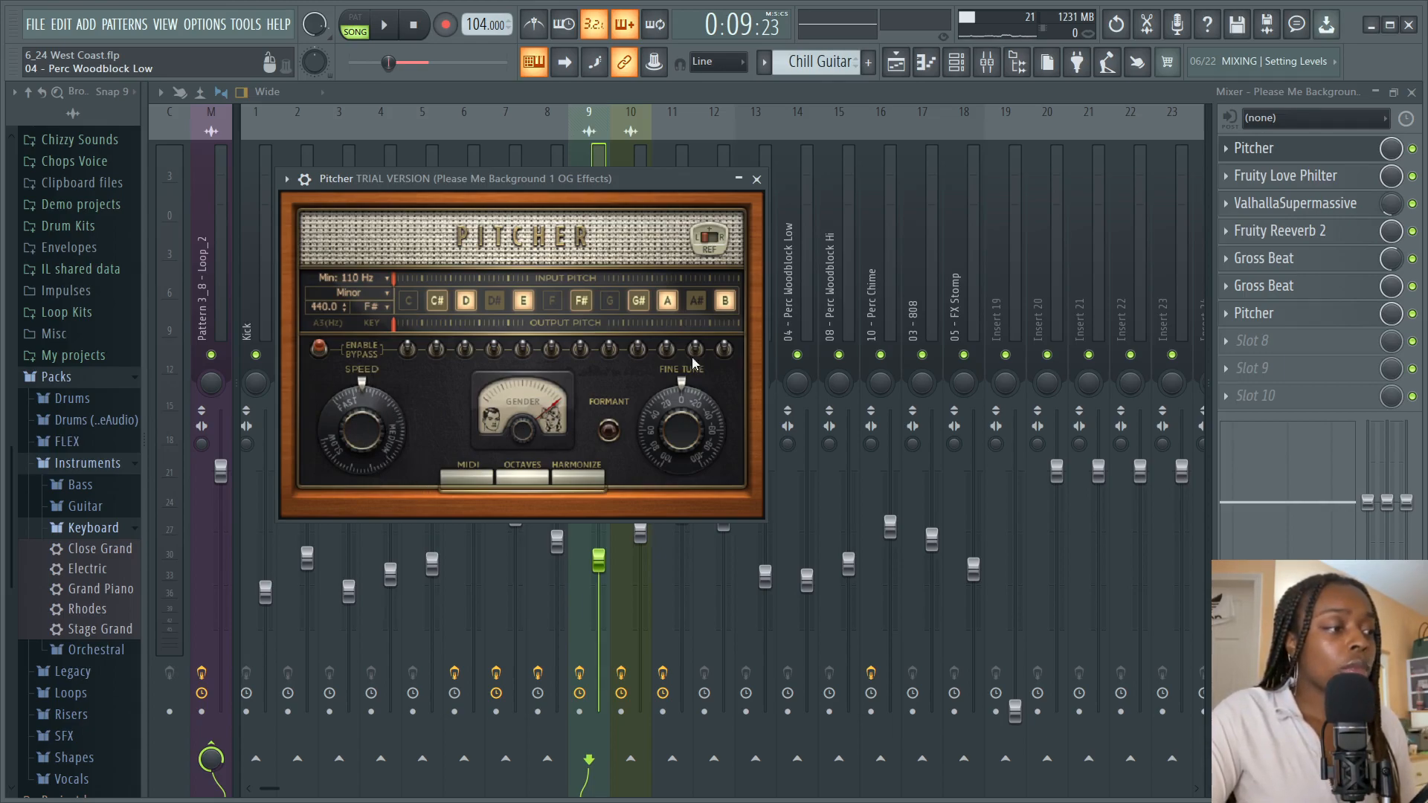
{"action": "left_click", "coordinate": [756, 179]}
Step: Inspect Fruity Love Philter on the same mixer track and view its preset list without changing the preset
{"action": "left_click", "coordinate": [1283, 179]}
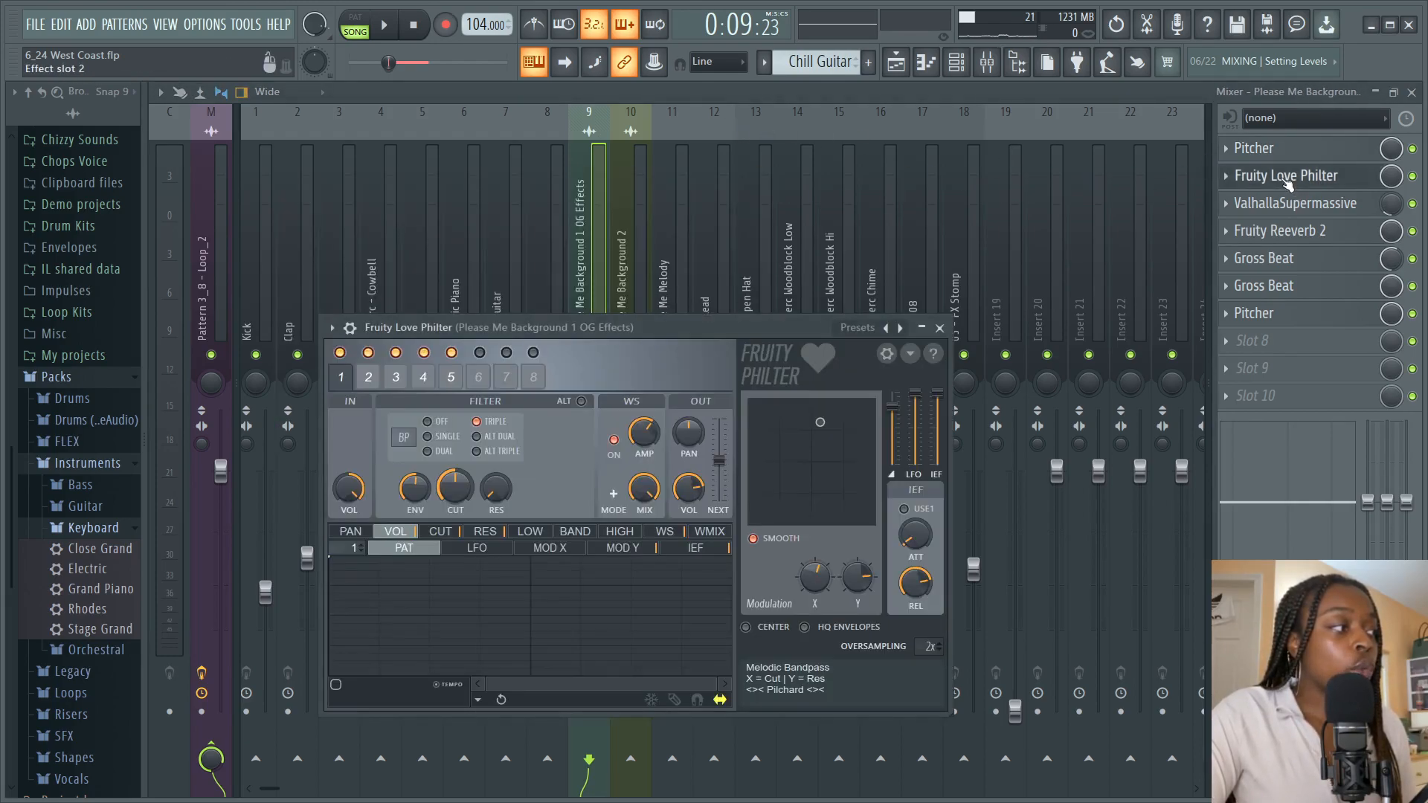
{"action": "left_click", "coordinate": [859, 328]}
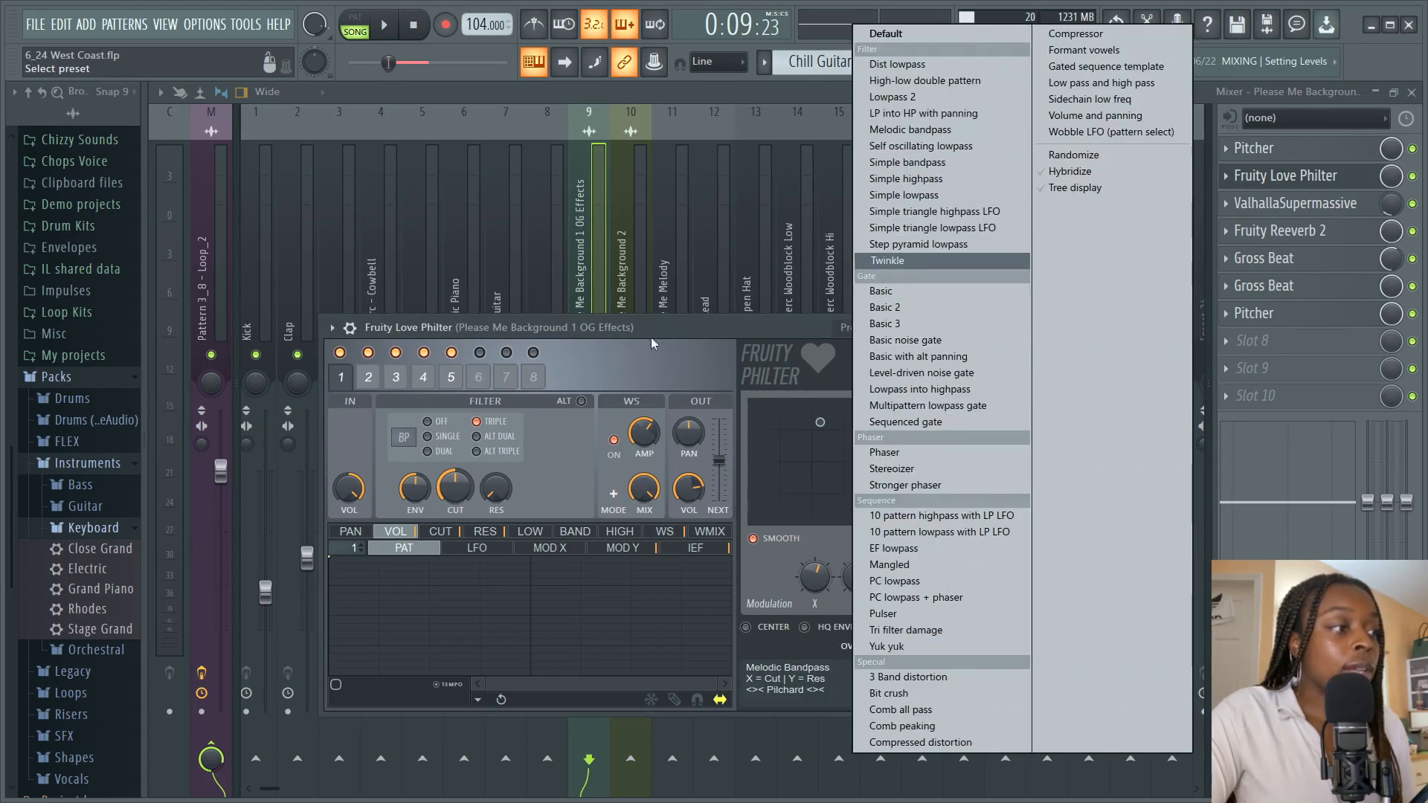
{"action": "left_click", "coordinate": [669, 332]}
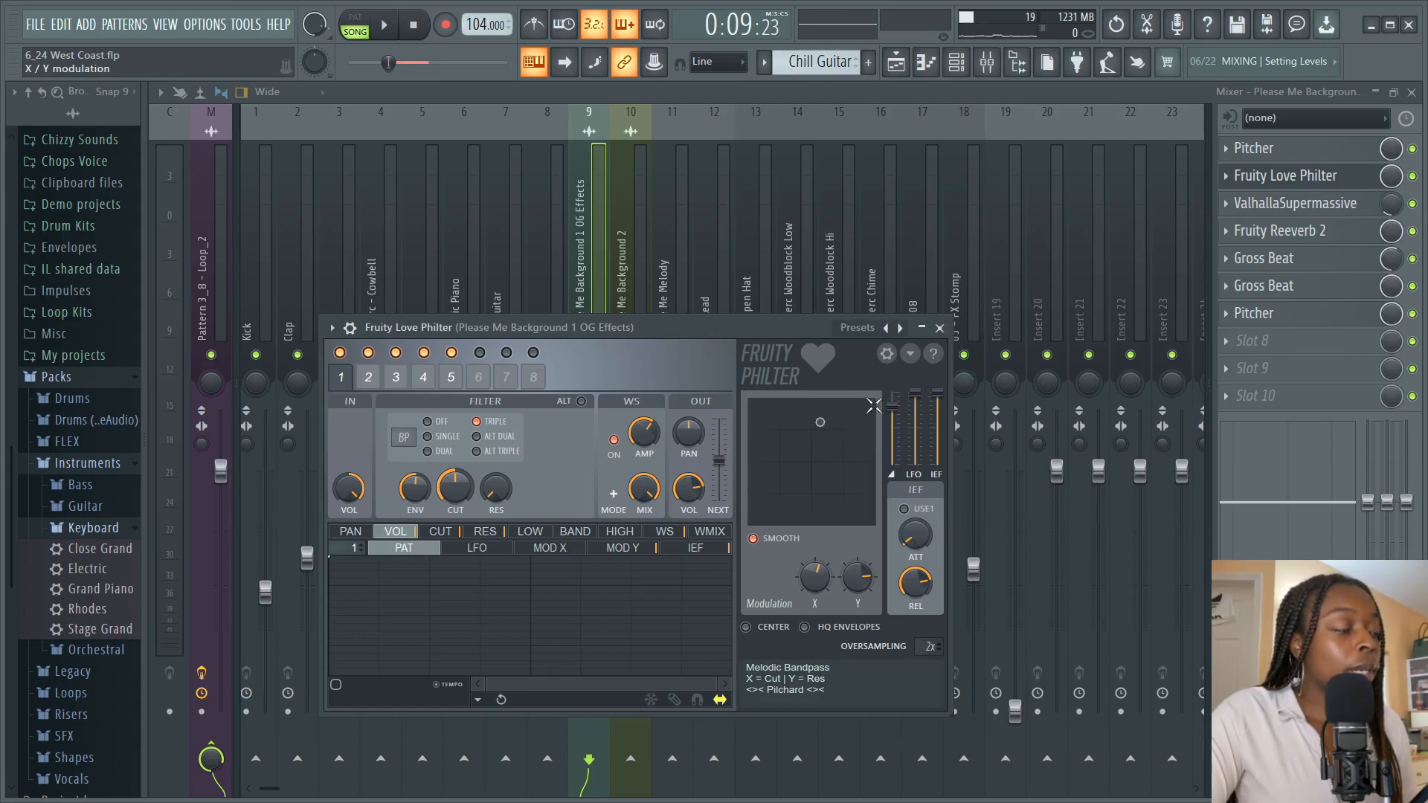
{"action": "left_click", "coordinate": [939, 328]}
Step: Inspect the track's ValhallaSupermassive and locate the Swelling Quarters preset among the Echoes vocal presets, leaving it as is
{"action": "left_click", "coordinate": [1264, 204]}
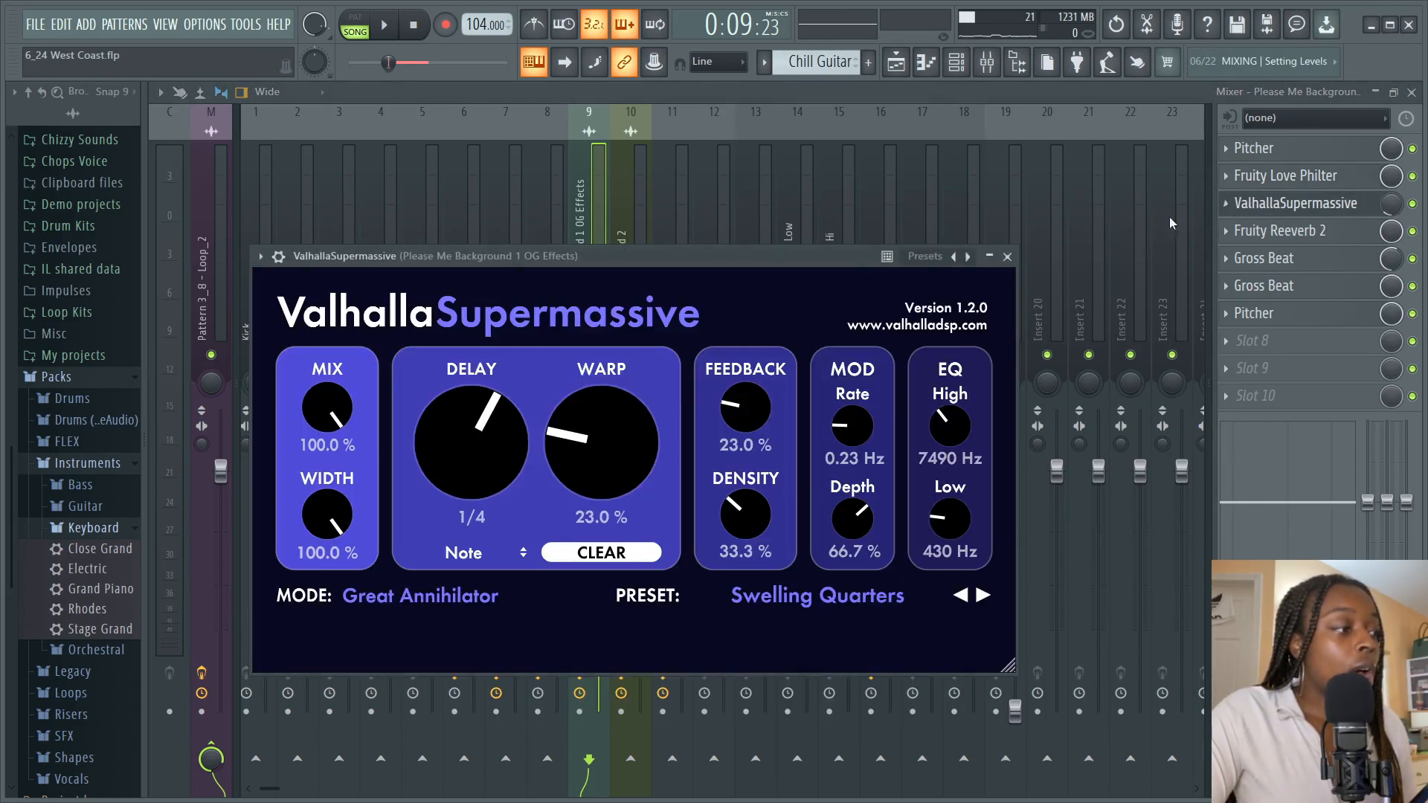
{"action": "left_click", "coordinate": [770, 600]}
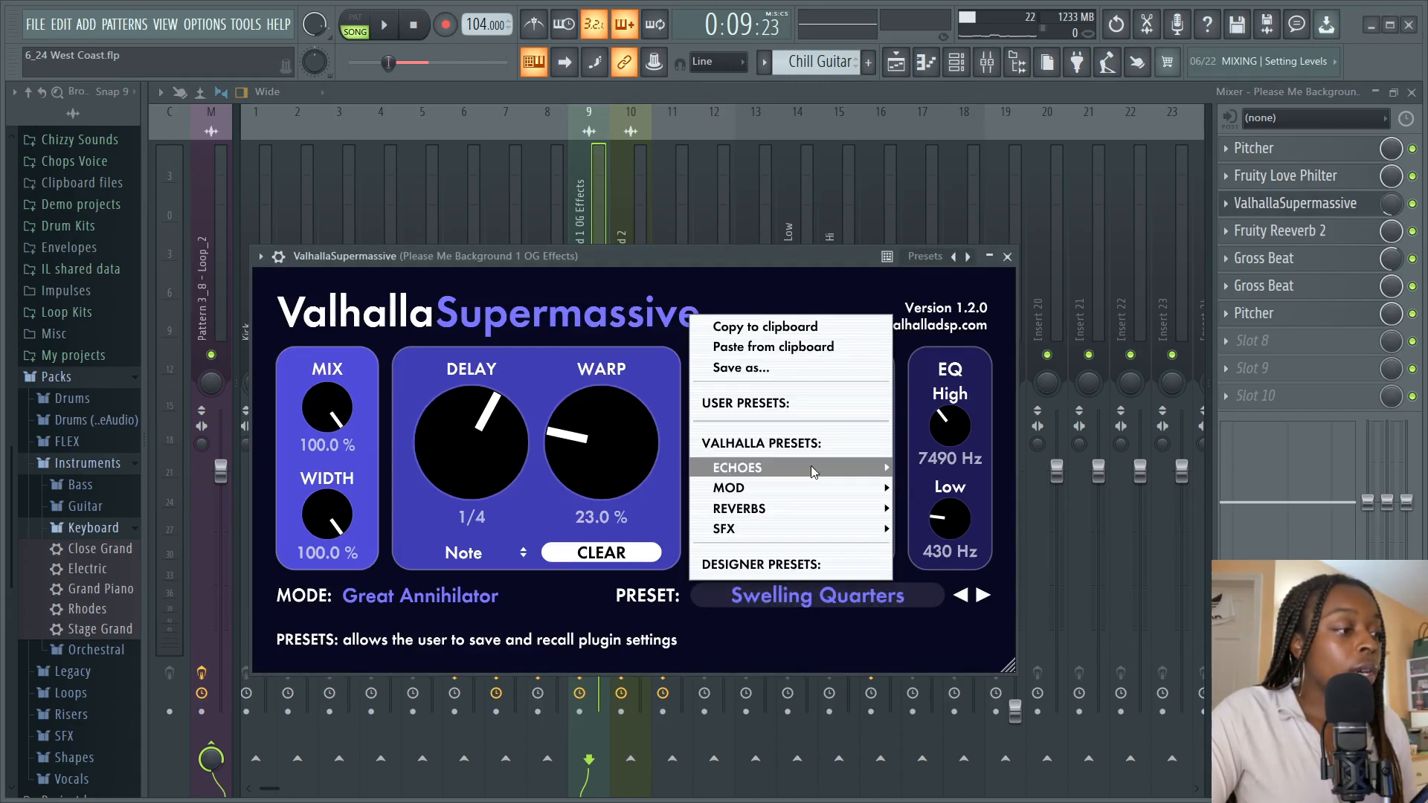
{"action": "mouse_move", "coordinate": [814, 472]}
{"action": "mouse_move", "coordinate": [959, 467]}
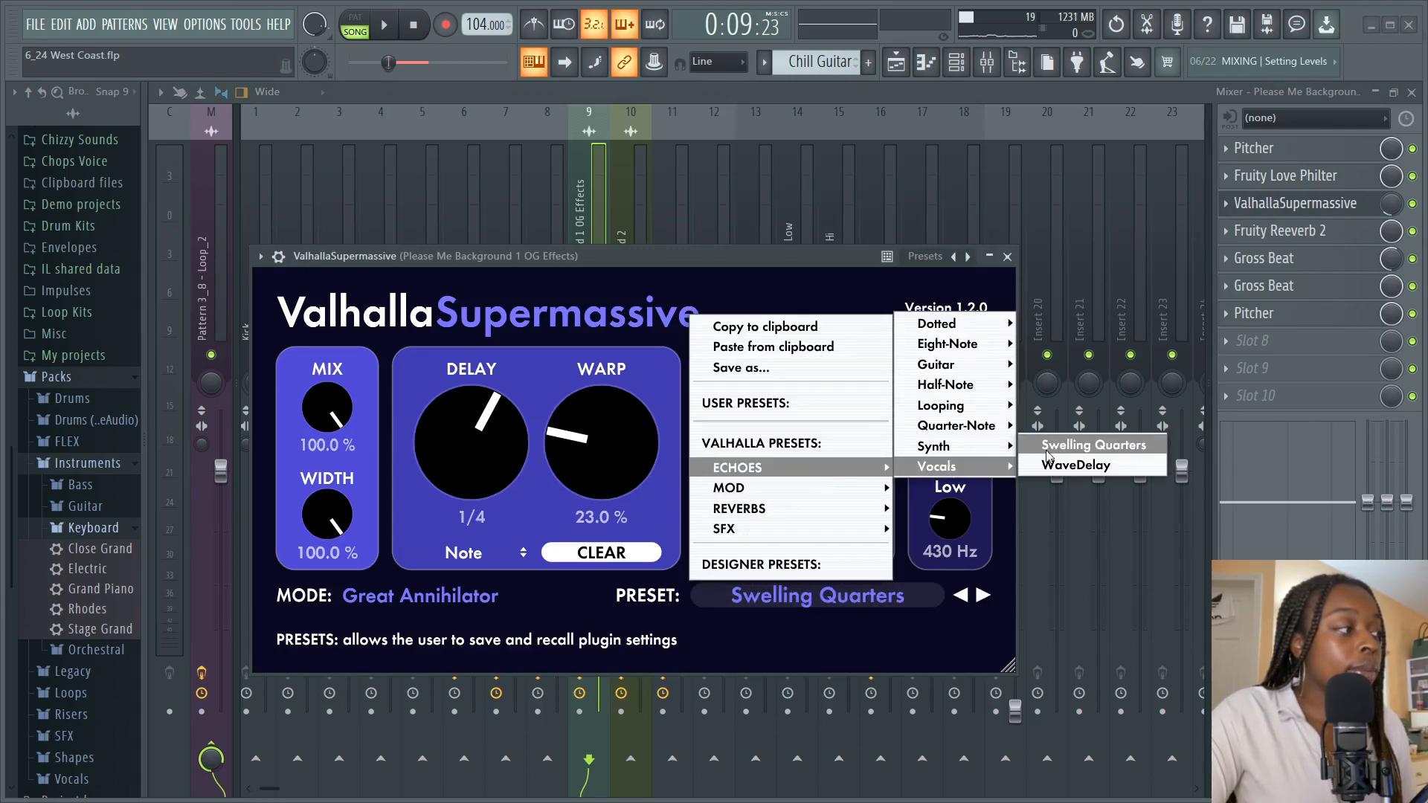
{"action": "left_click", "coordinate": [1006, 256]}
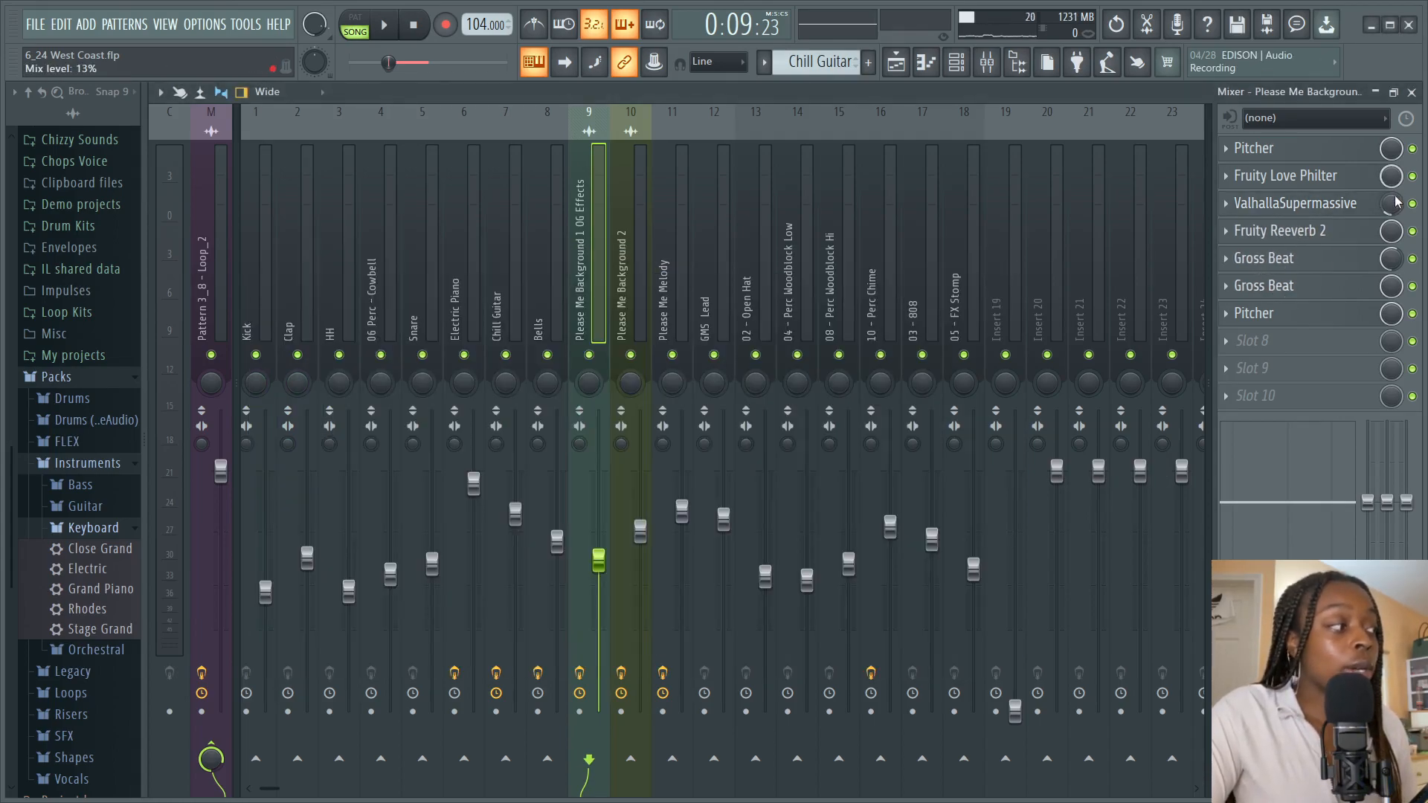
Step: Inspect Fruity Reeverb 2, Gross Beat and the second Pitcher on the Please Me Background 1 OG Effects track
{"action": "left_click", "coordinate": [1309, 230]}
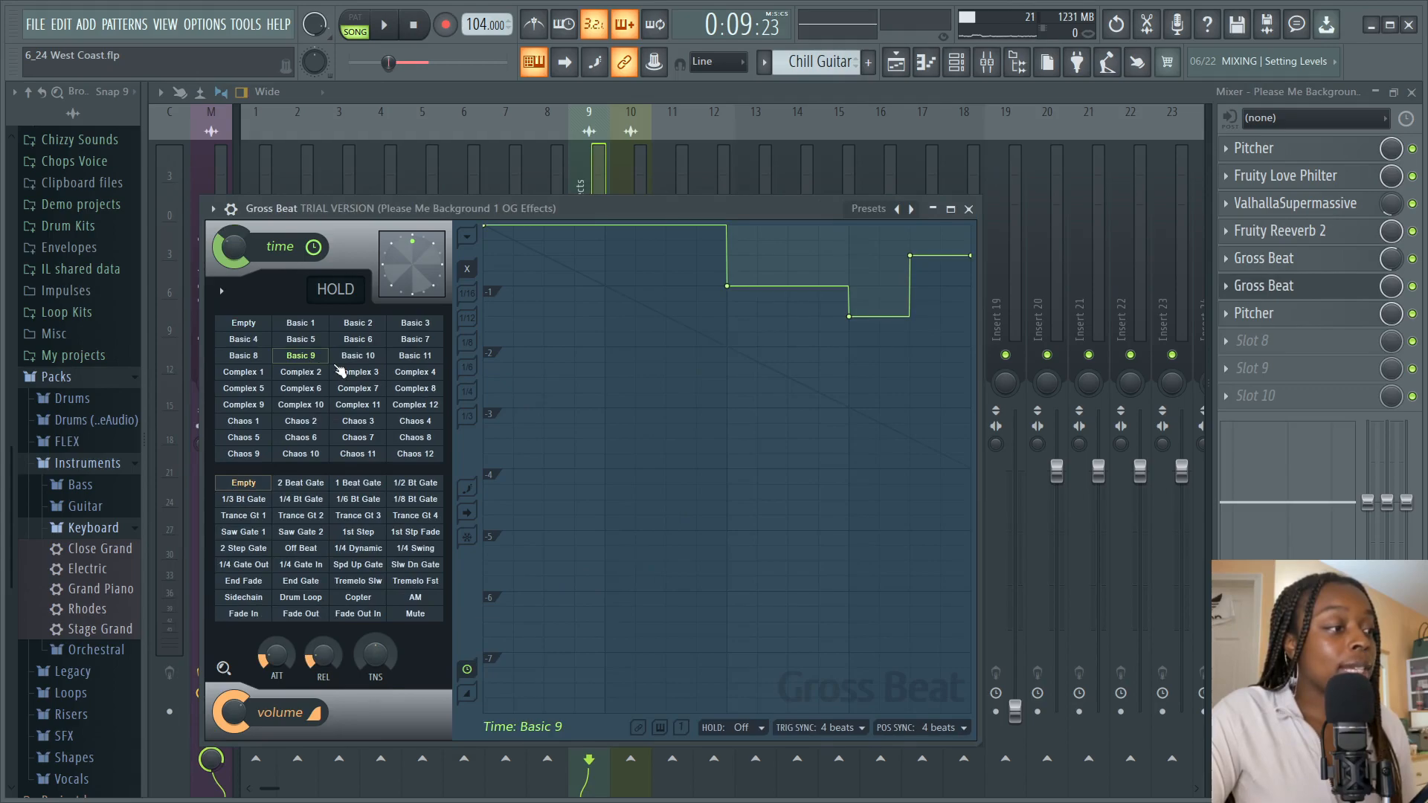
{"action": "left_click", "coordinate": [1264, 313]}
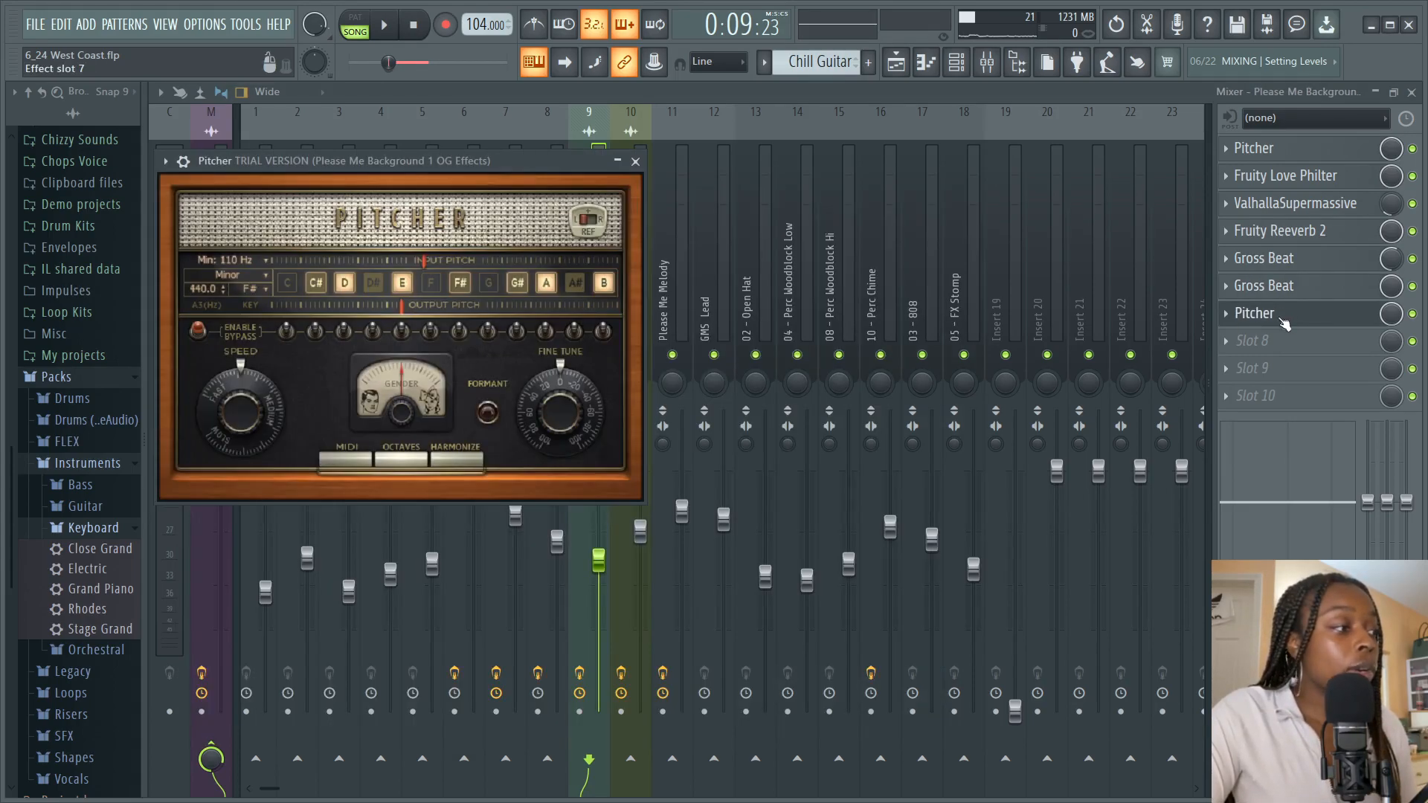
{"action": "left_click", "coordinate": [635, 161]}
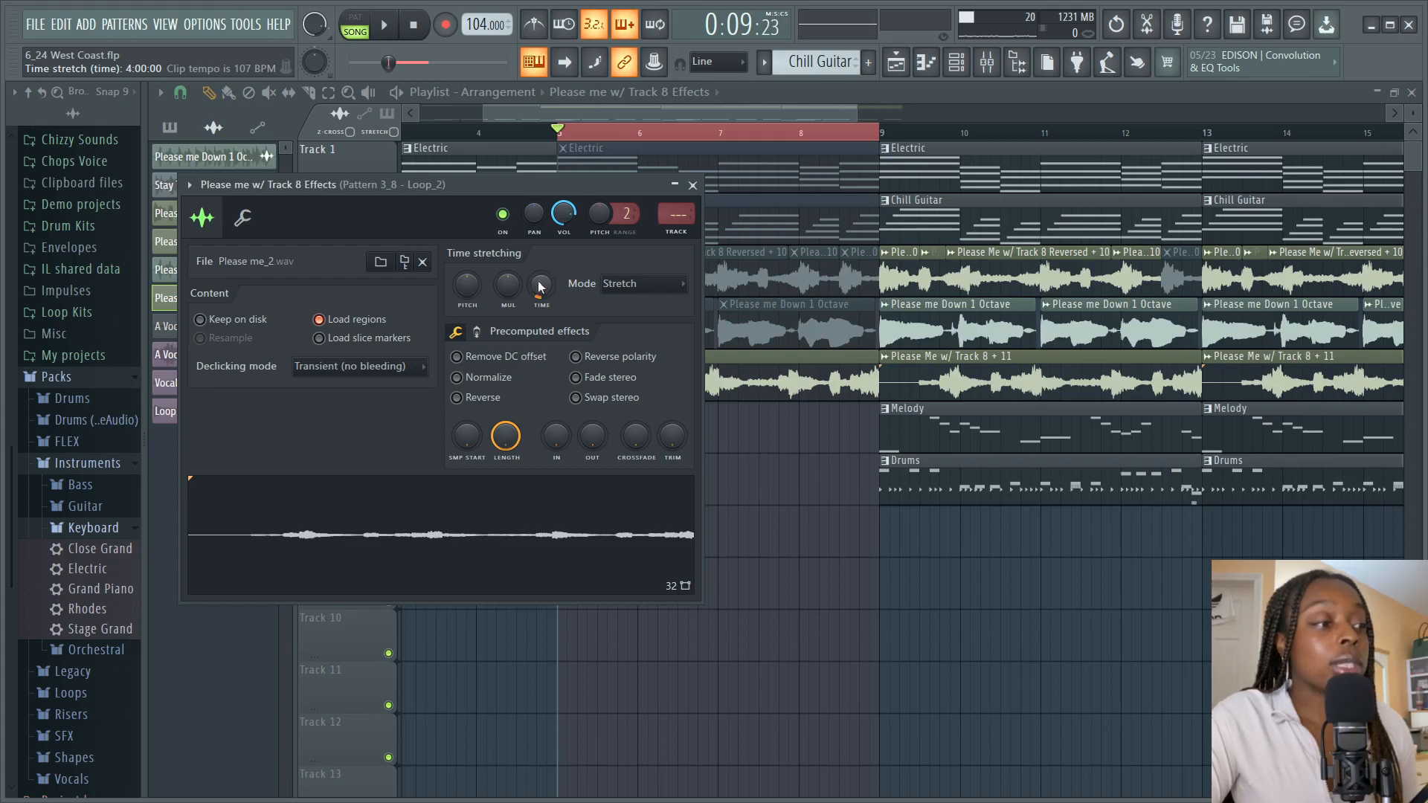
Step: Try Normalize on the Please me w/ Track 8 Effects sample and switch it off again
{"action": "left_click", "coordinate": [456, 377]}
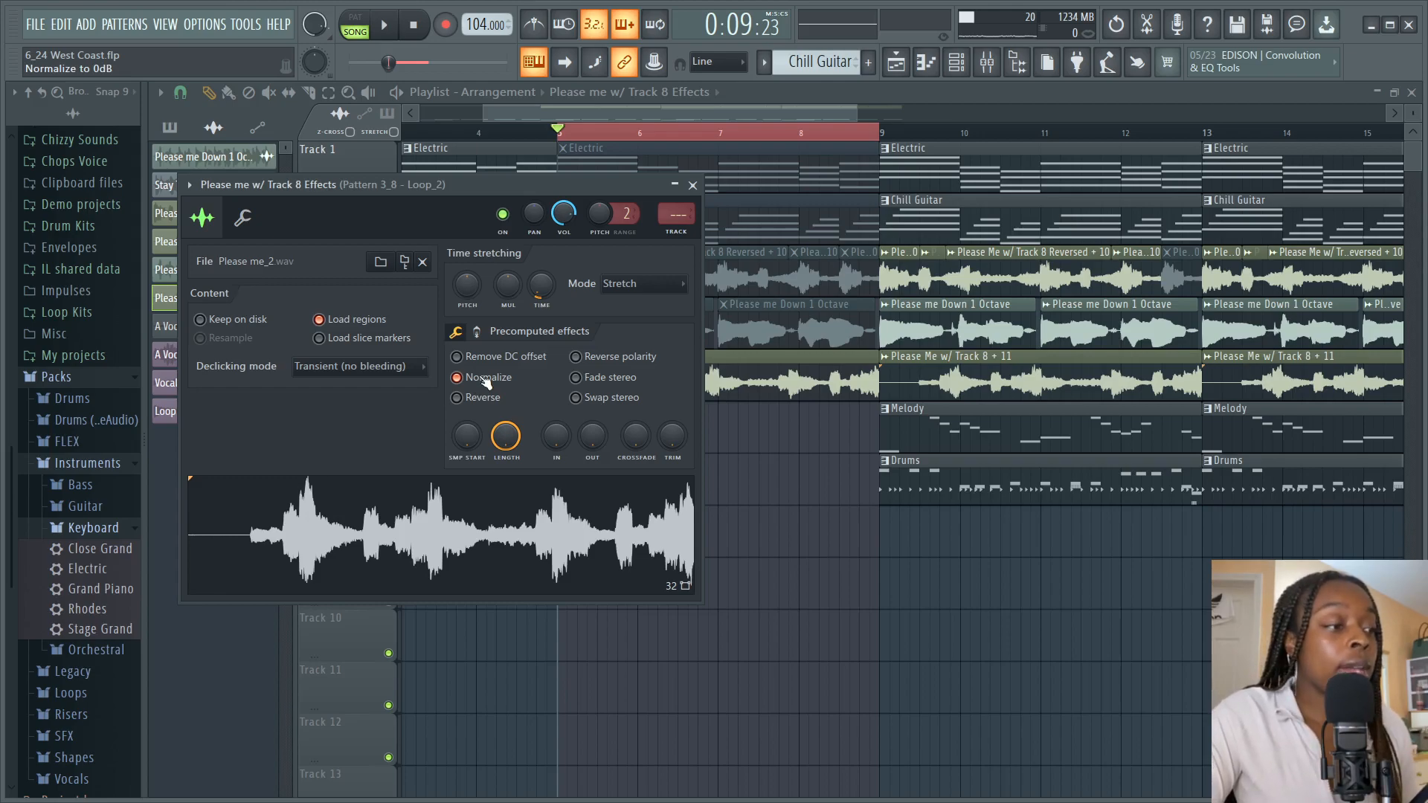
{"action": "left_click", "coordinate": [456, 381]}
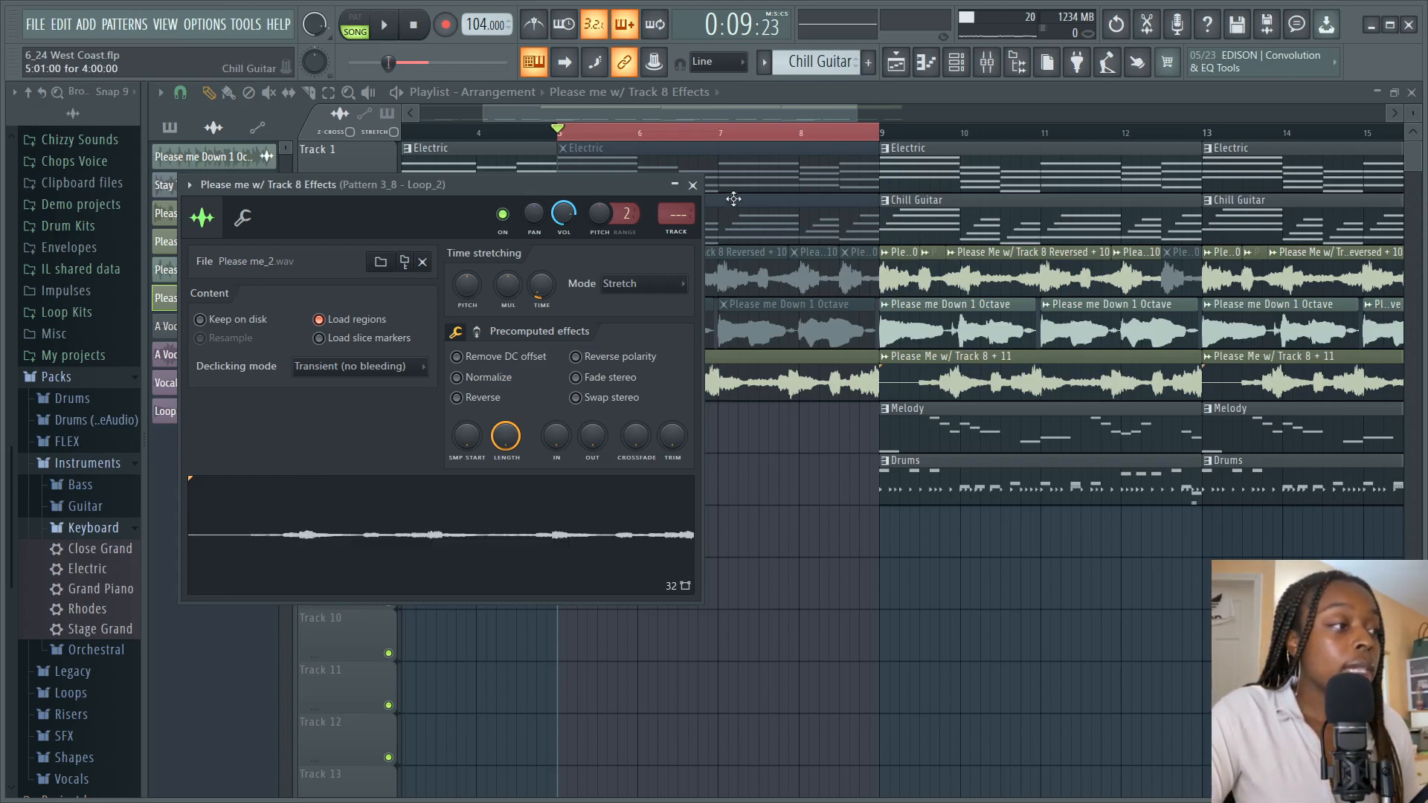
Step: Open the Please me w/ Track 8 Effects sample in the Edison audio editor
{"action": "right_click", "coordinate": [551, 484]}
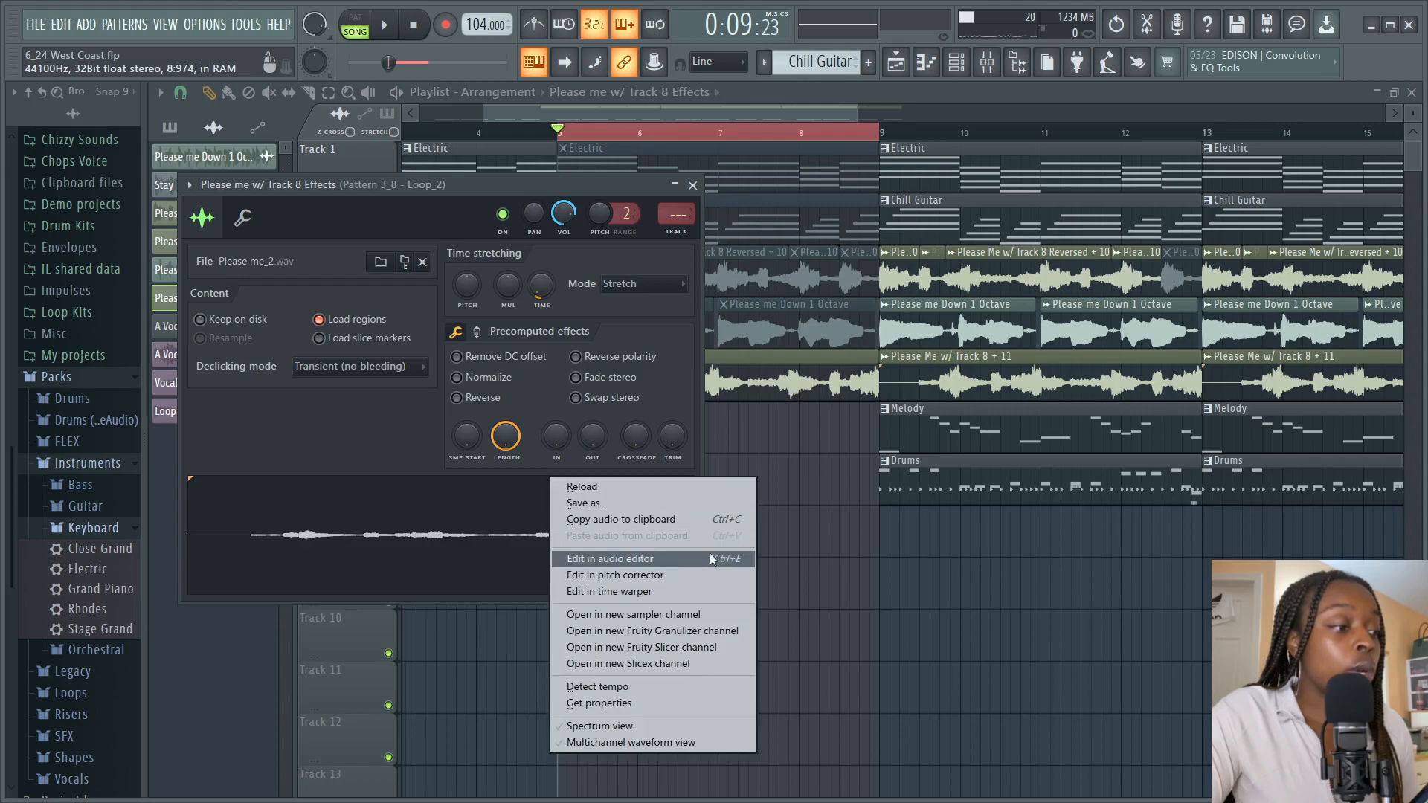
{"action": "left_click", "coordinate": [683, 563]}
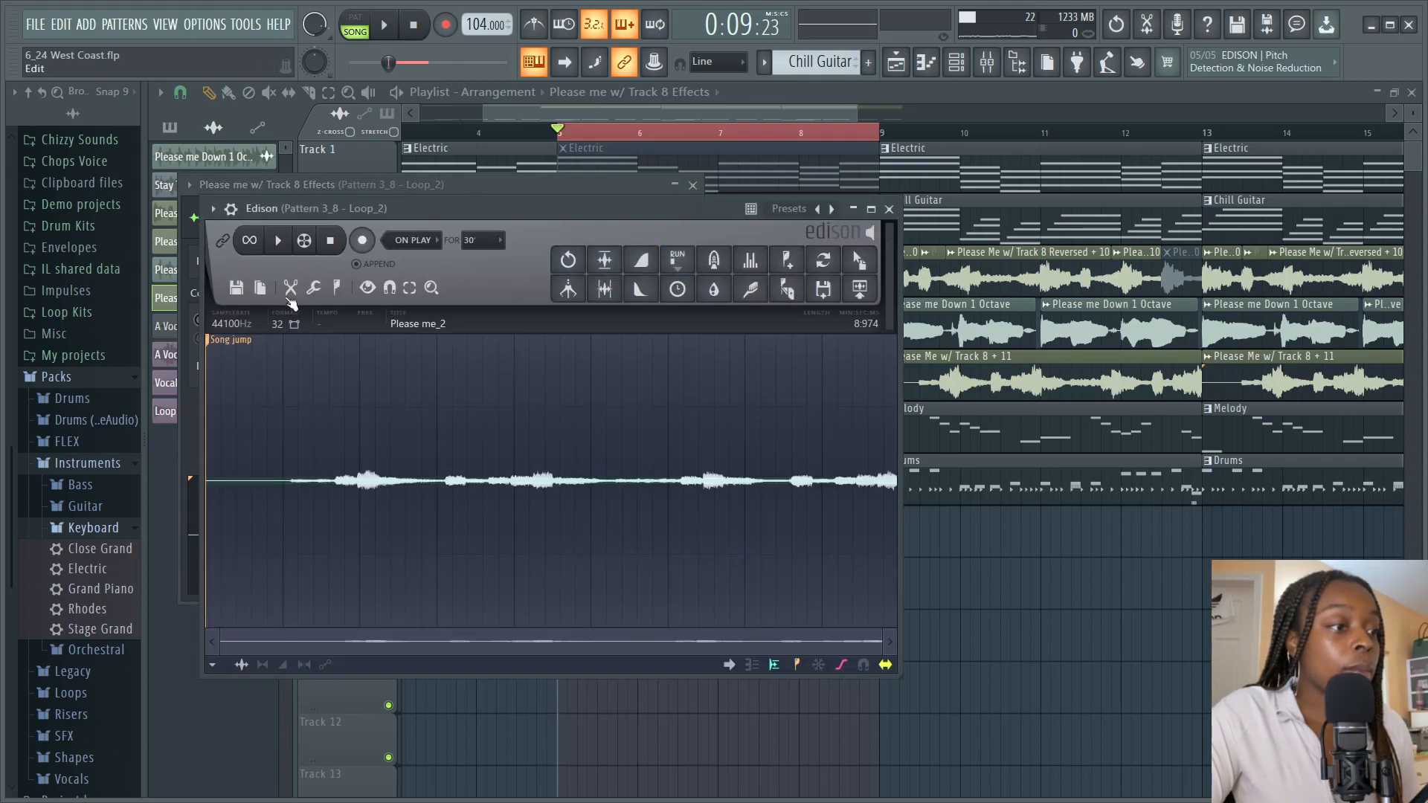
{"action": "left_click", "coordinate": [262, 292]}
{"action": "left_click", "coordinate": [274, 318]}
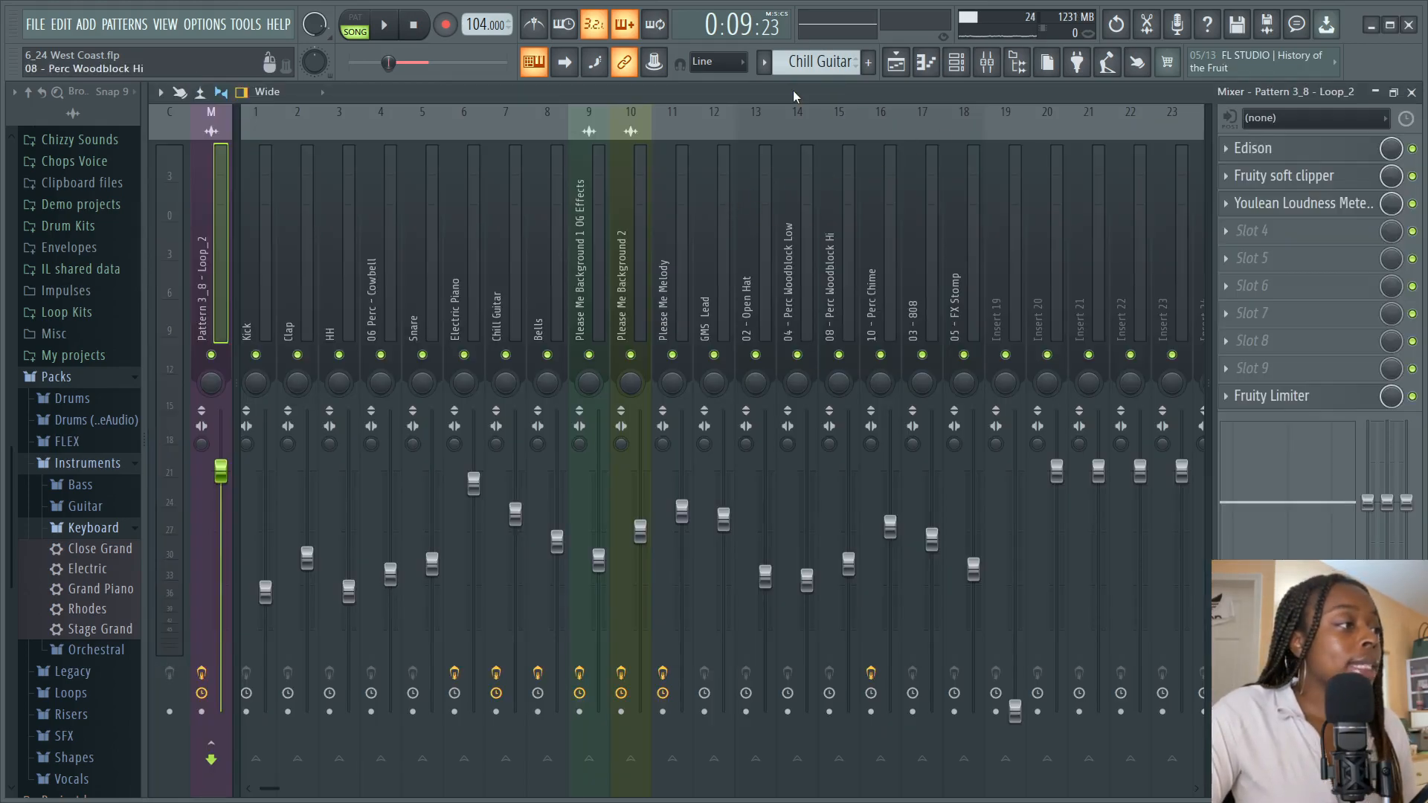
Step: Inspect the sample settings of the Please Me w/ Track 8 + 11 clip on Track 5, and close them
{"action": "left_click", "coordinate": [896, 63]}
{"action": "double_click", "coordinate": [725, 383]}
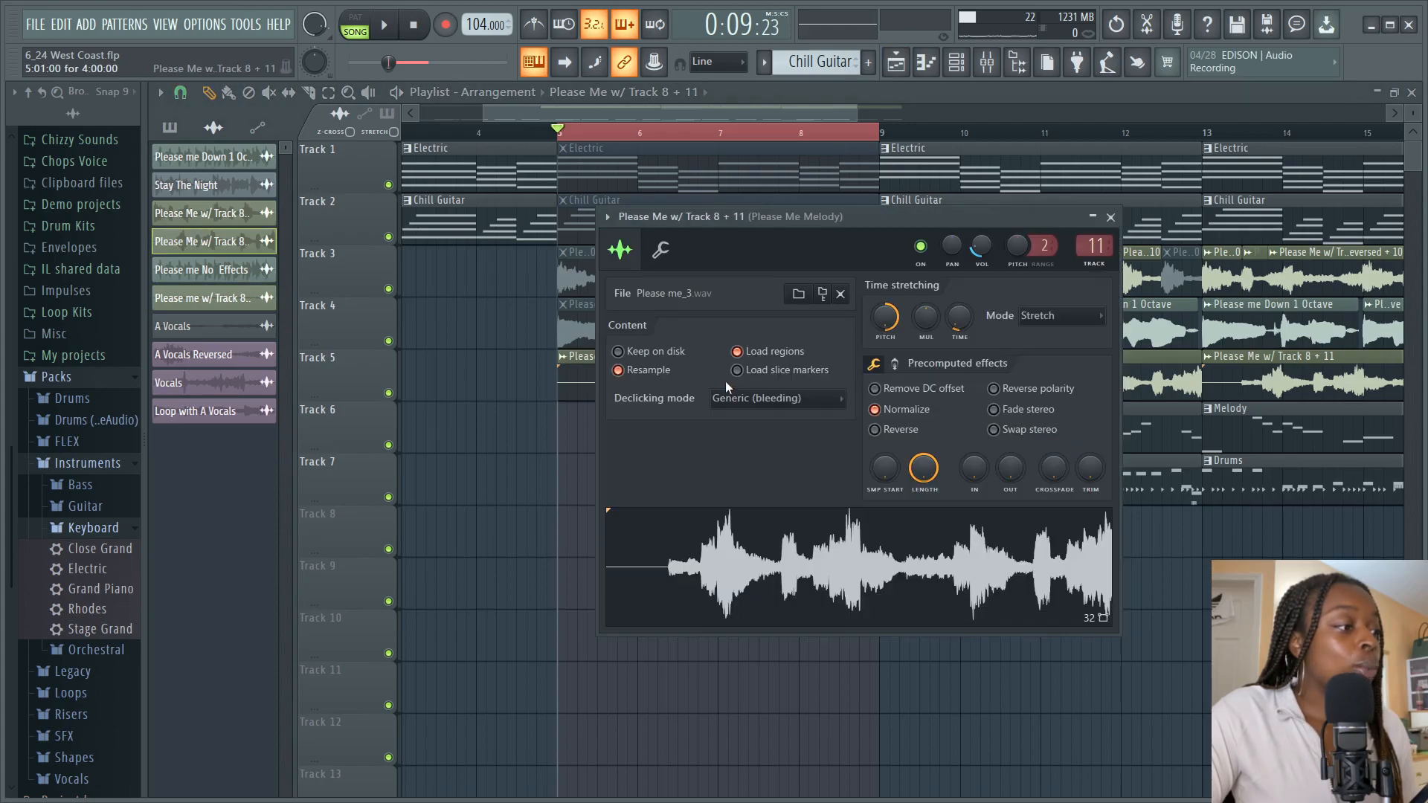
{"action": "left_click", "coordinate": [1111, 218]}
Step: Inspect both Fruity parametric EQ 2 instances, Fruity Flangus and Fruity Compressor on the Please Me Melody mixer track
{"action": "left_click", "coordinate": [987, 62]}
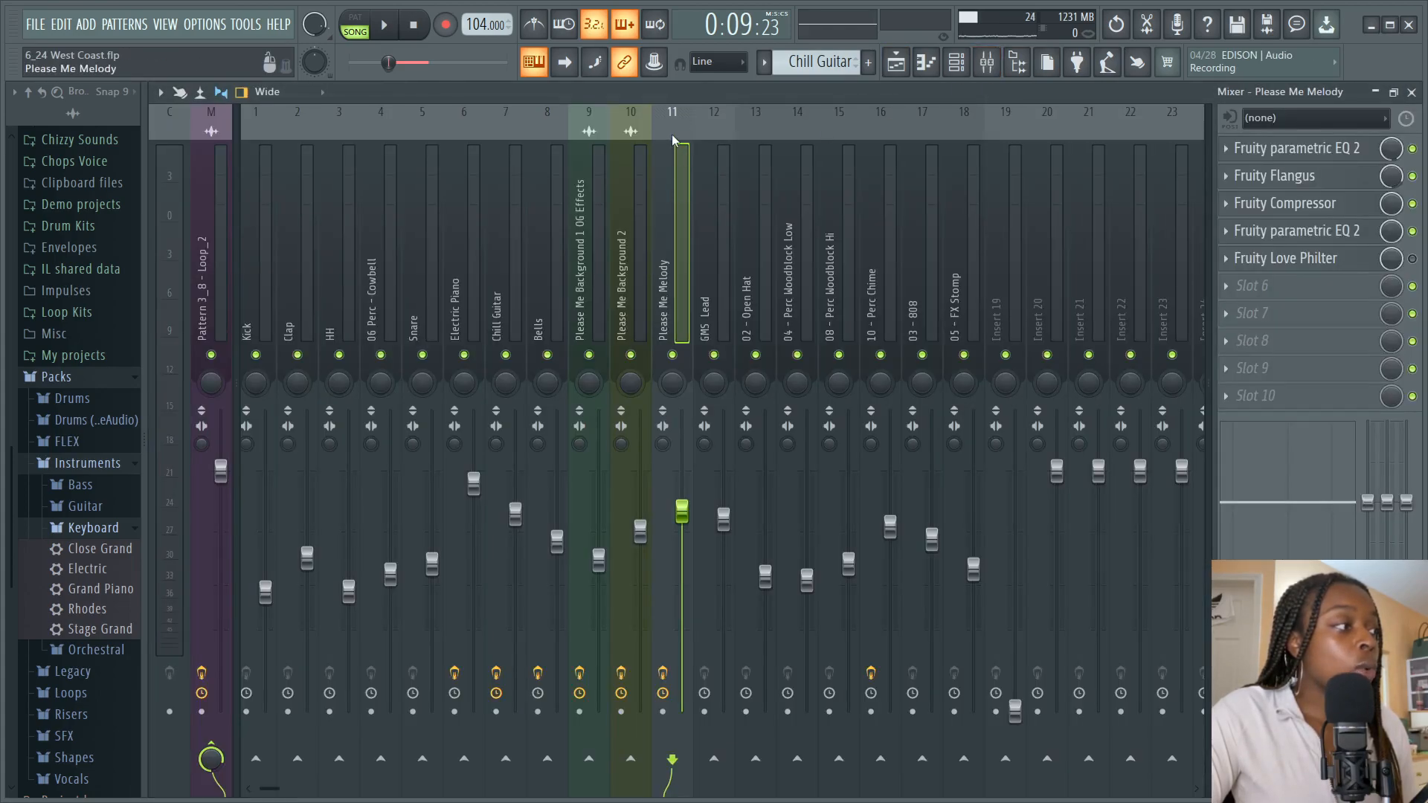
{"action": "left_click", "coordinate": [1260, 151]}
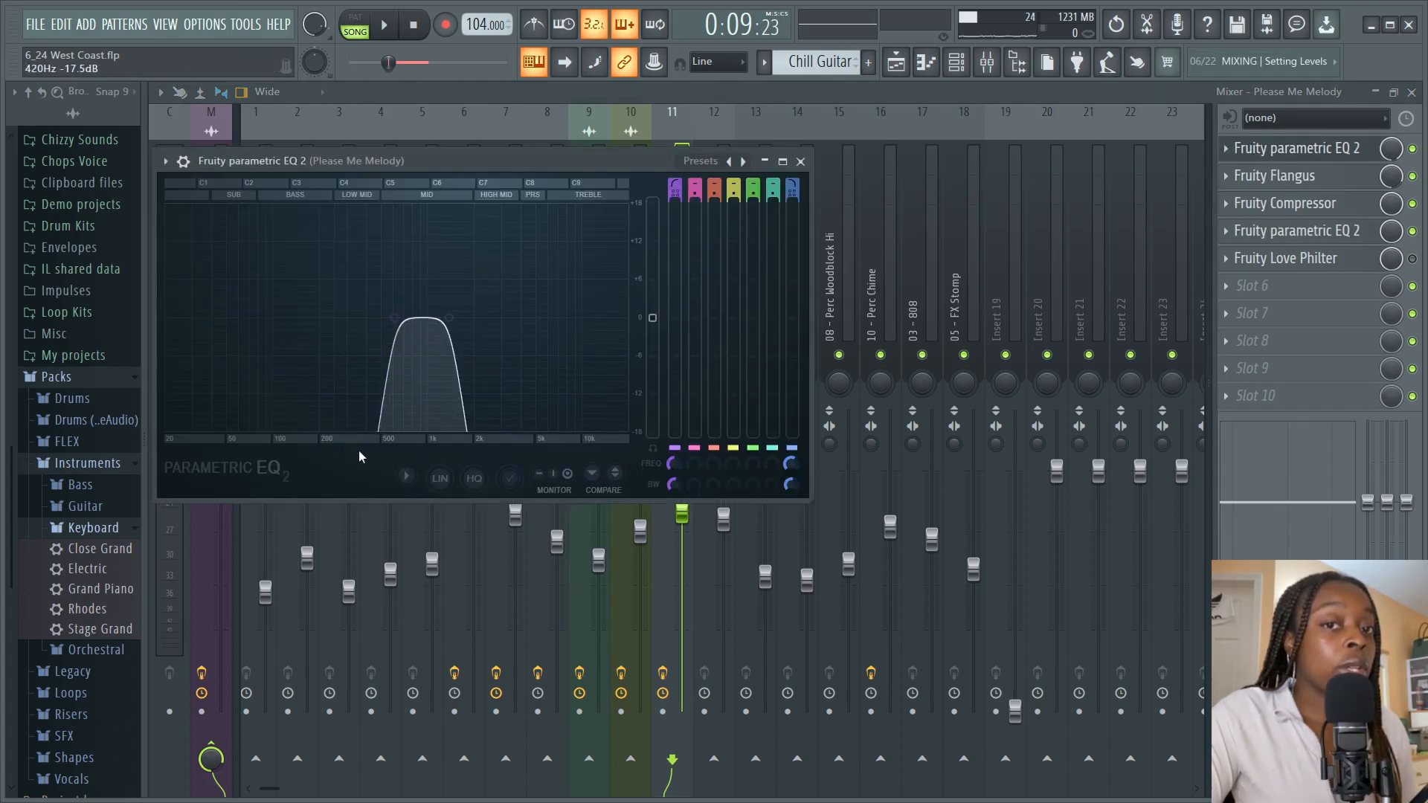
{"action": "left_click", "coordinate": [800, 161]}
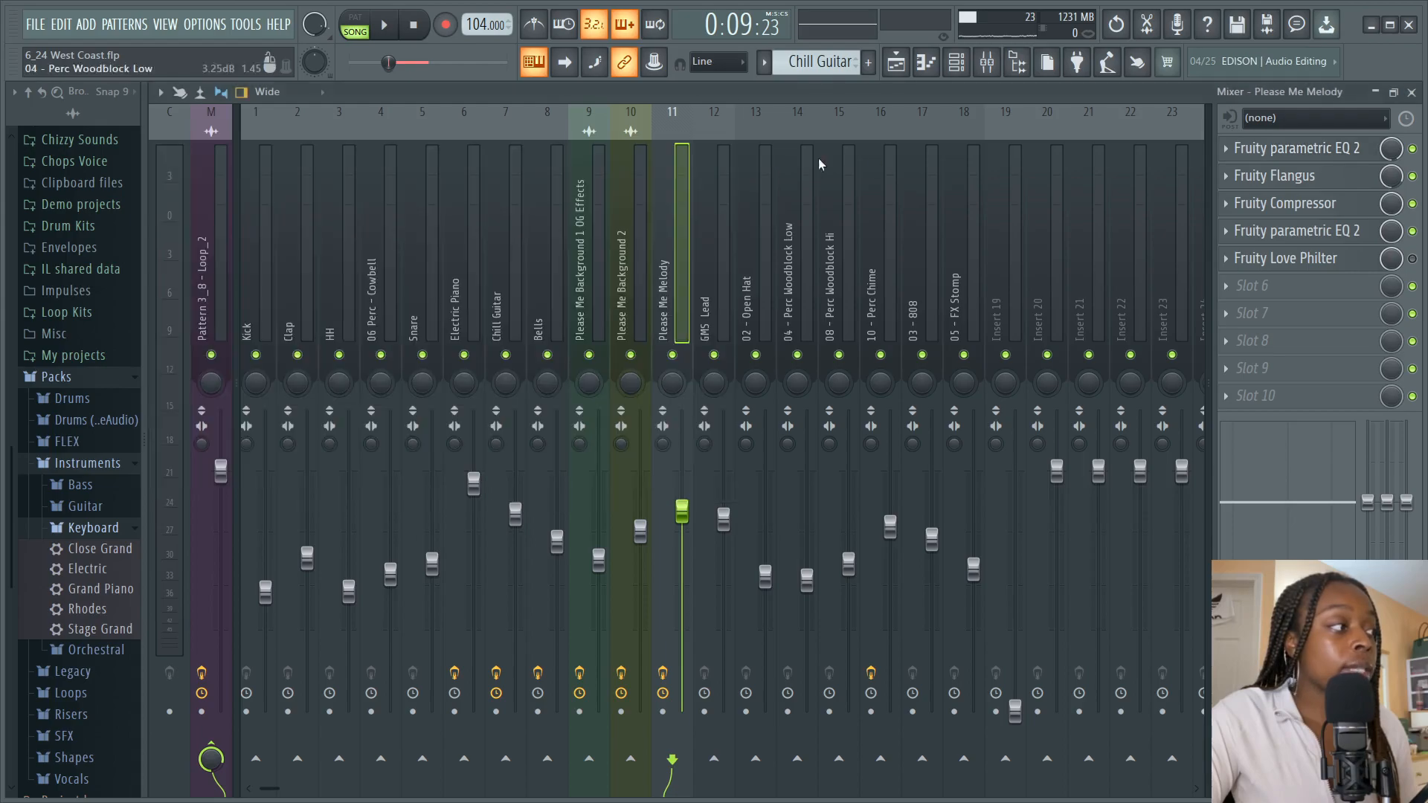
{"action": "left_click", "coordinate": [1286, 177]}
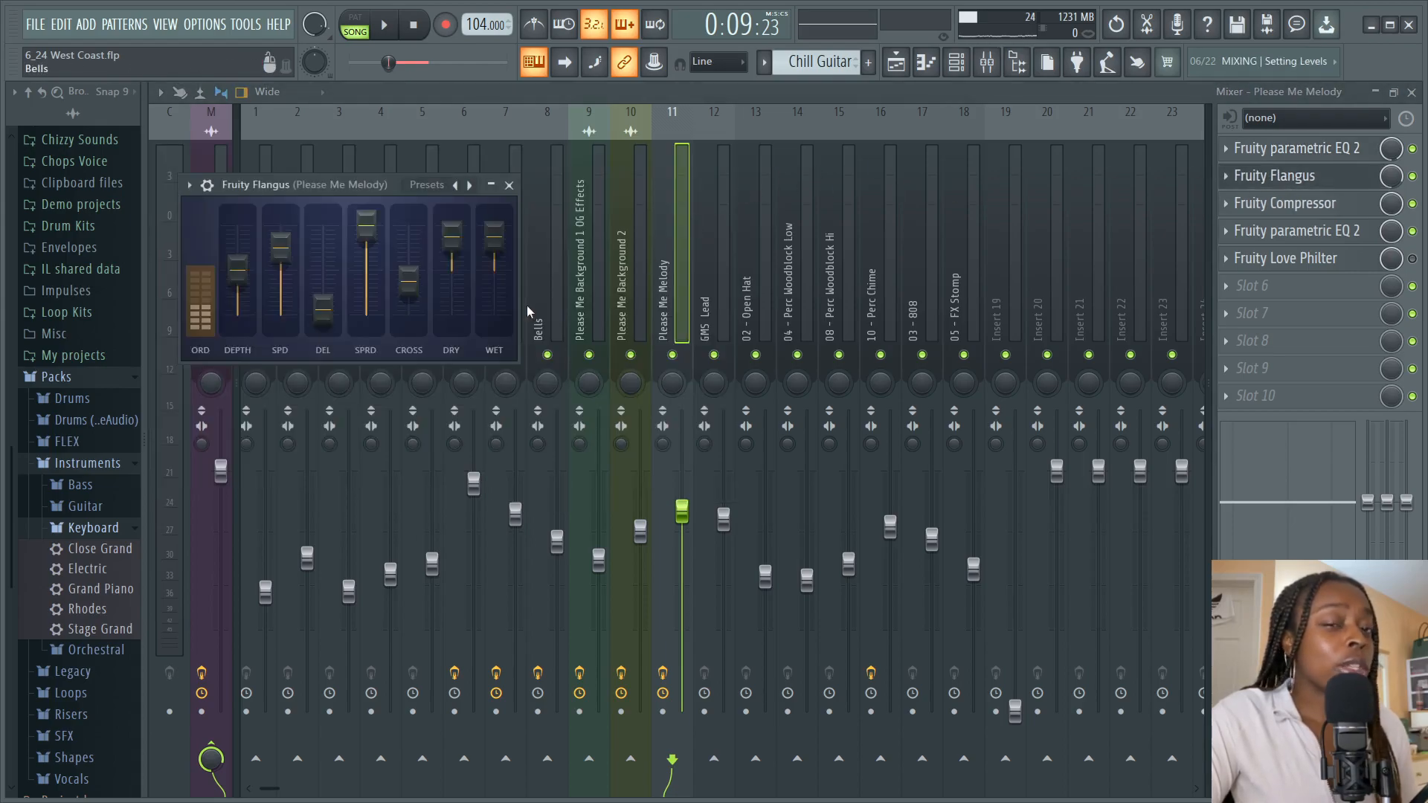
{"action": "left_click", "coordinate": [1274, 203]}
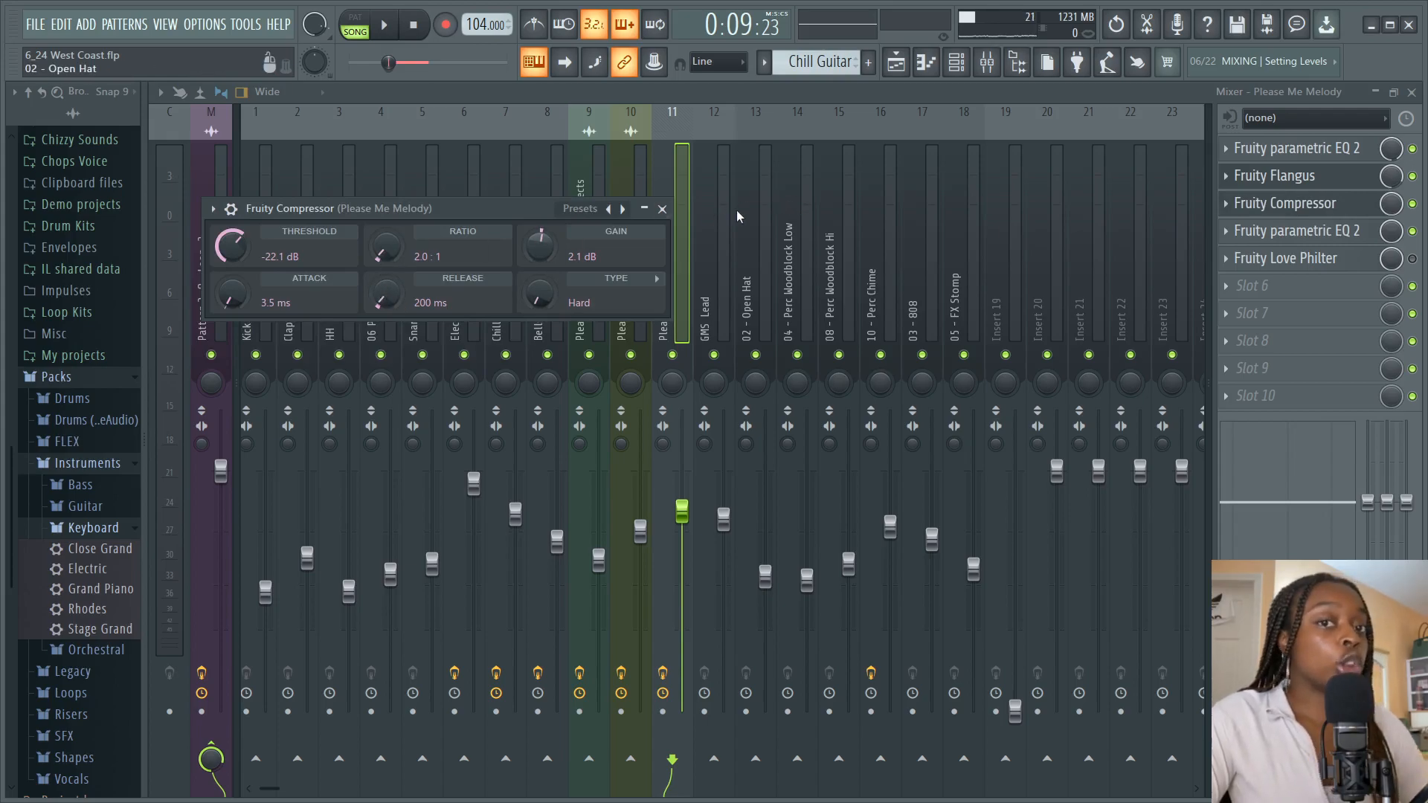
{"action": "left_click", "coordinate": [661, 209]}
{"action": "left_click", "coordinate": [1257, 238]}
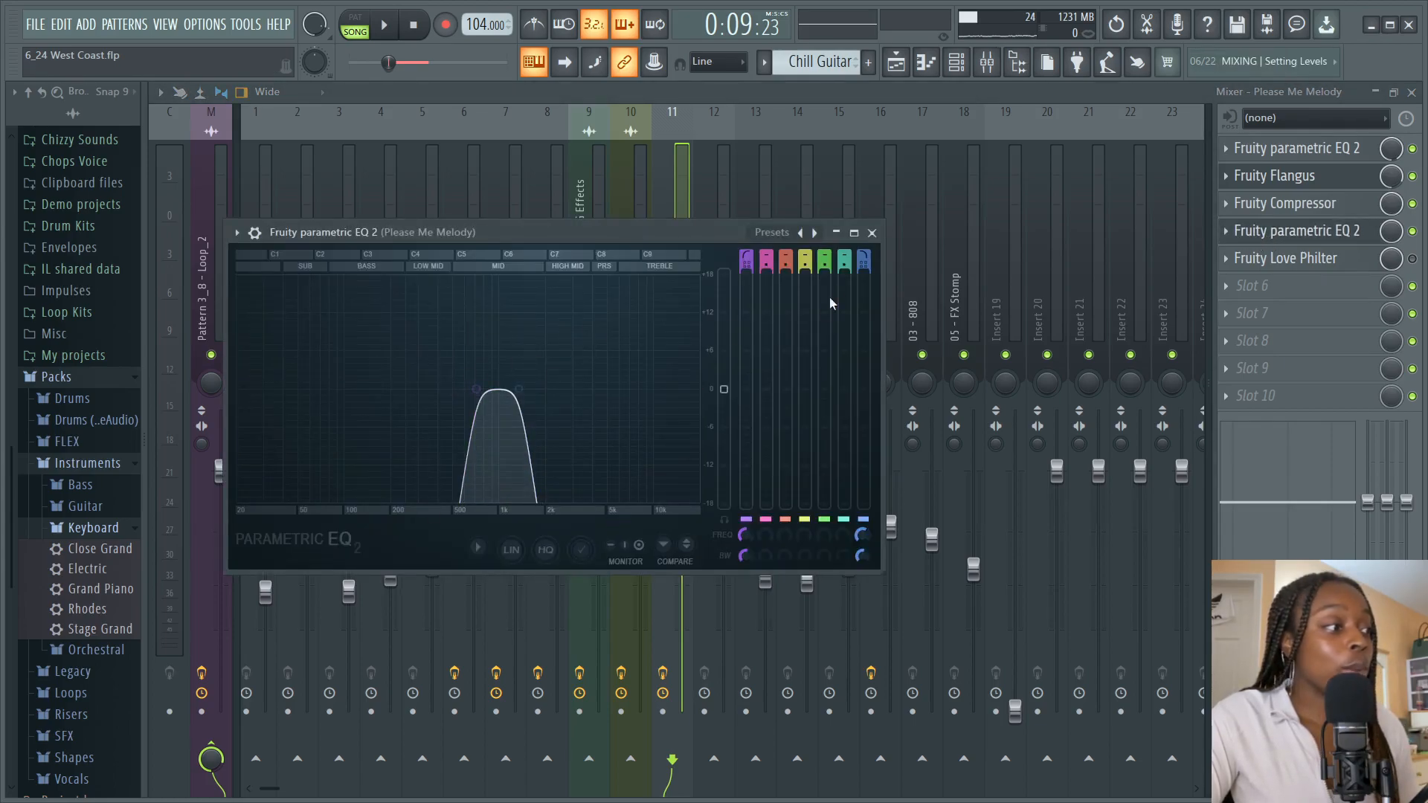
{"action": "left_click", "coordinate": [872, 233]}
Step: Unmute the Electric and Chill Guitar clips in bars 5 to 8 and play them with the Track 5 vocal
{"action": "left_click", "coordinate": [896, 62]}
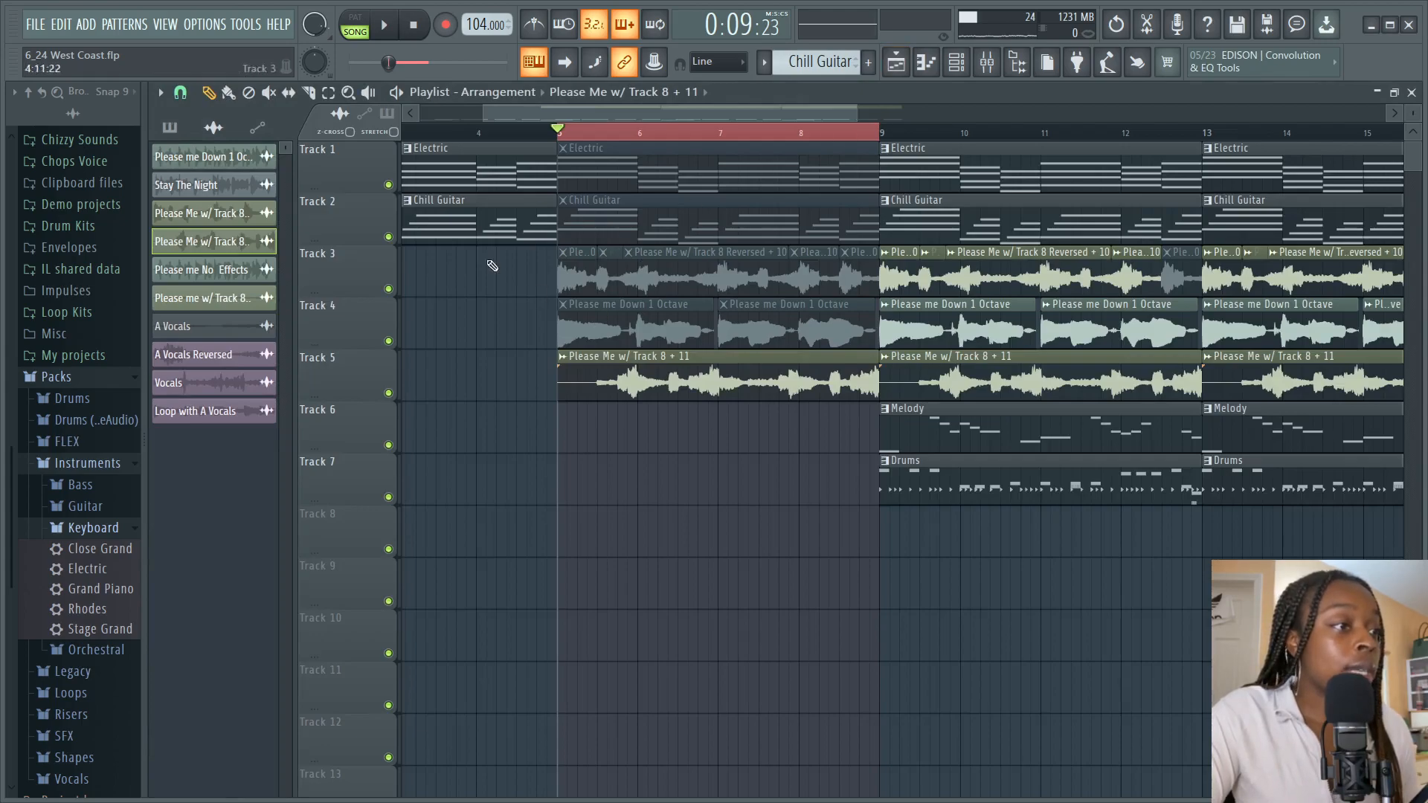
{"action": "left_click", "coordinate": [269, 93]}
{"action": "left_click_drag", "start_coordinate": [658, 182], "coordinate": [659, 215]}
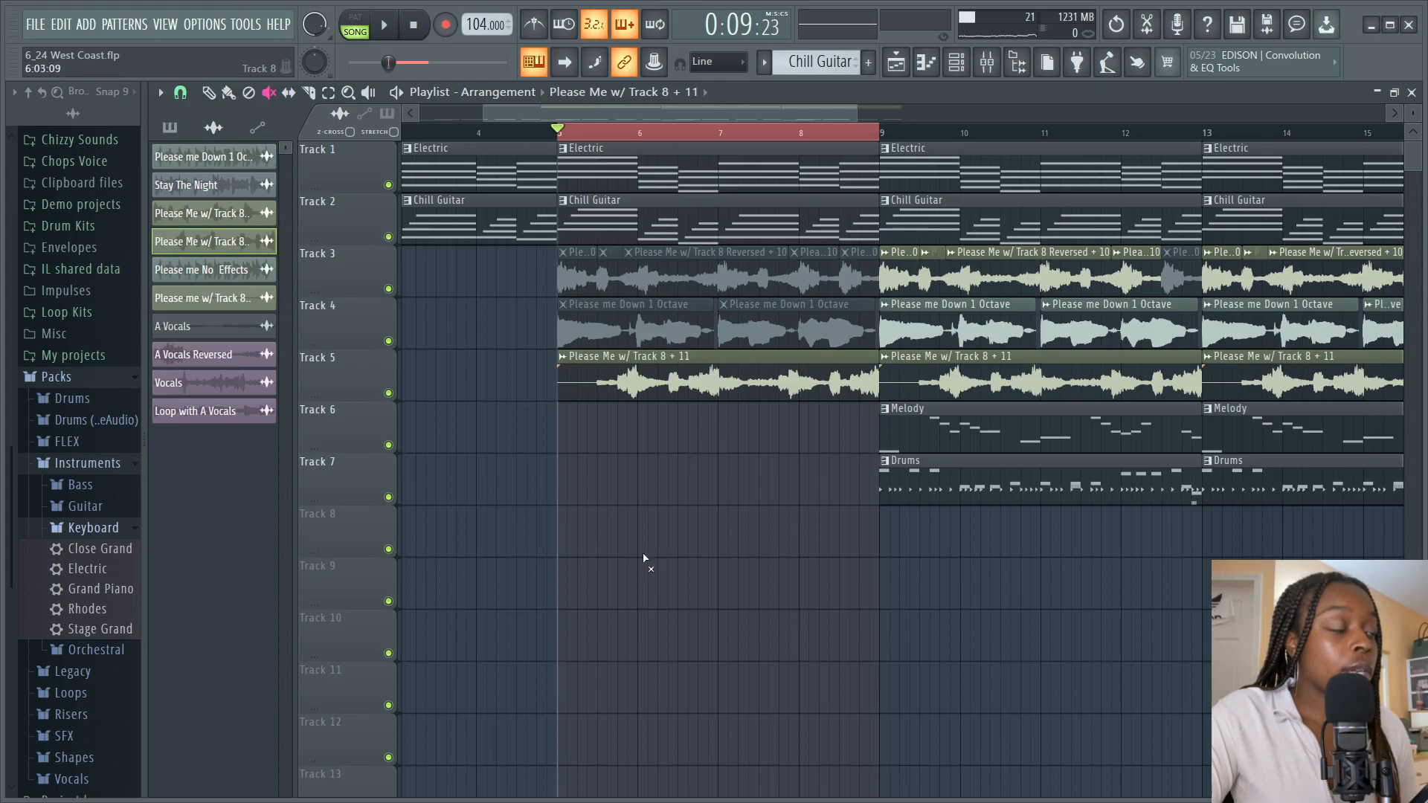
{"action": "key", "text": "space"}
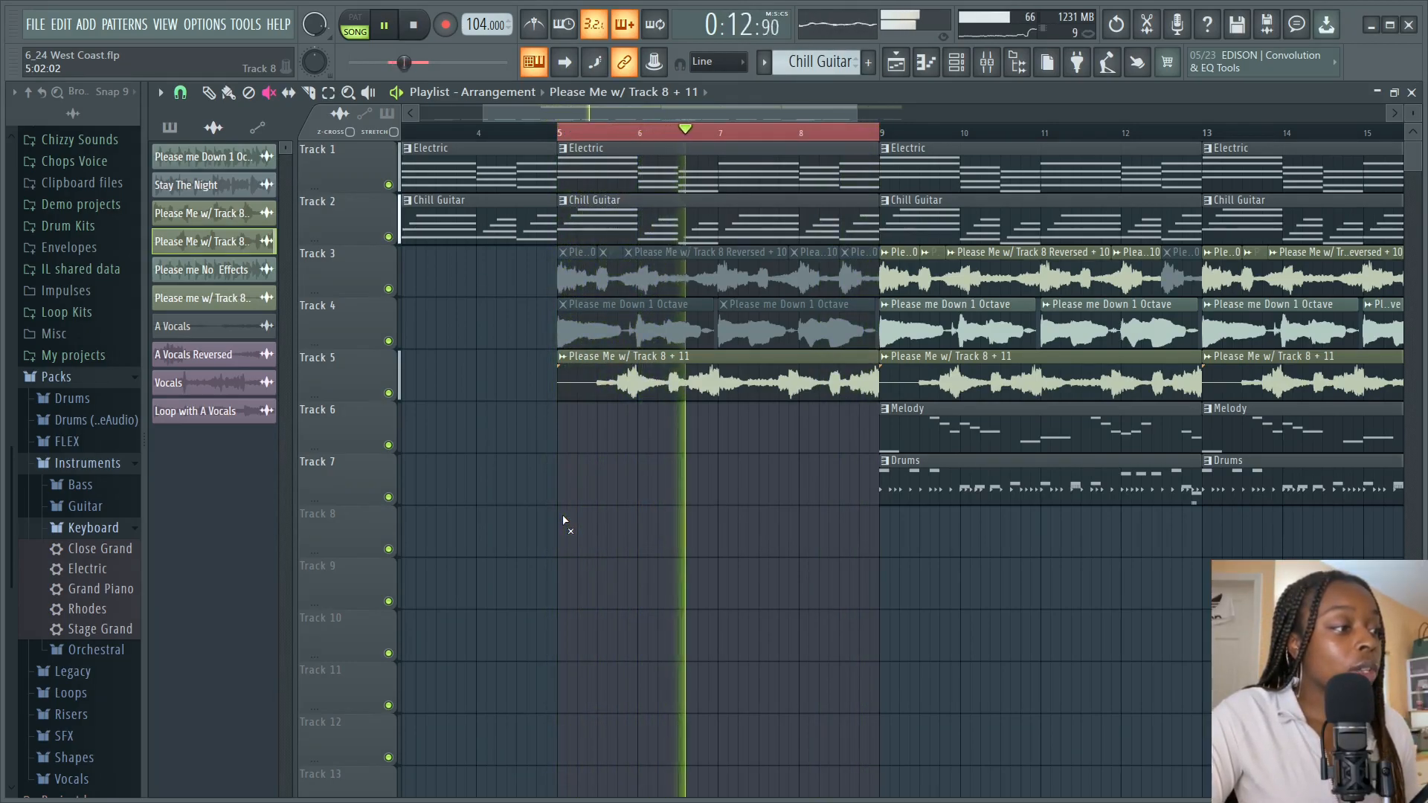
{"action": "key", "text": "space"}
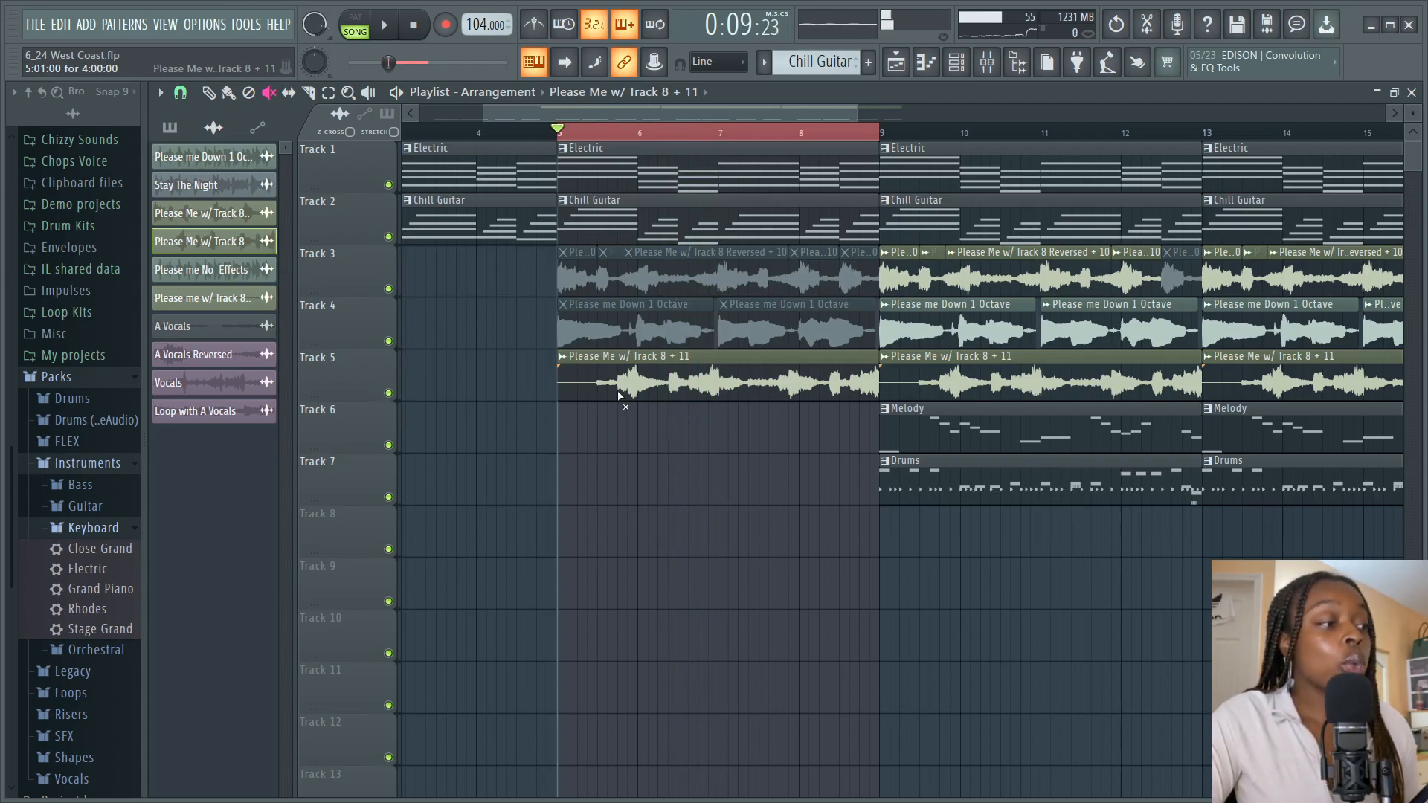
Step: In bars 5 to 8, mute the Electric, Chill Guitar and Track 5 clips and unmute the reversed vocal clips on Track 3
{"action": "left_click", "coordinate": [615, 383]}
{"action": "left_click_drag", "start_coordinate": [617, 258], "coordinate": [608, 180]}
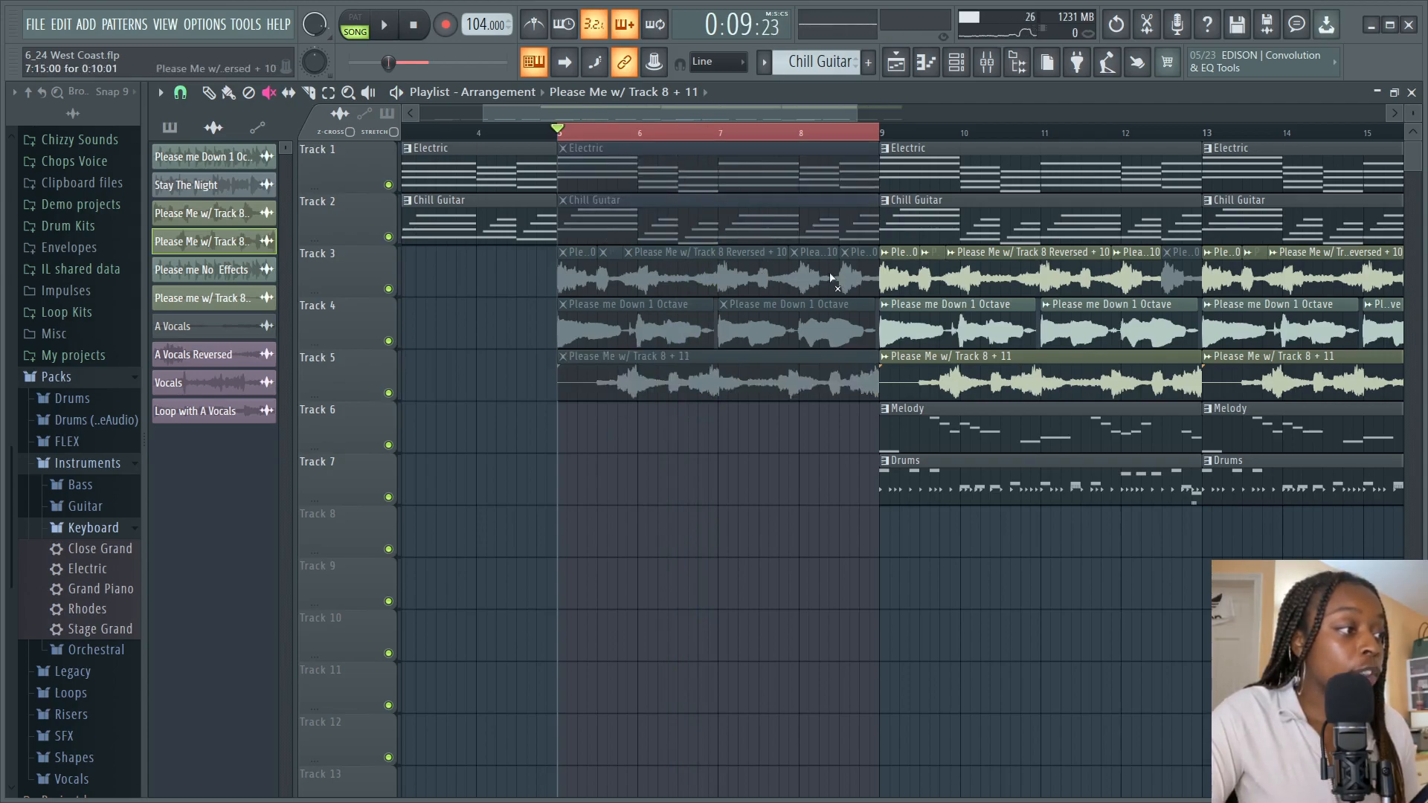
{"action": "left_click_drag", "start_coordinate": [862, 277], "coordinate": [565, 278]}
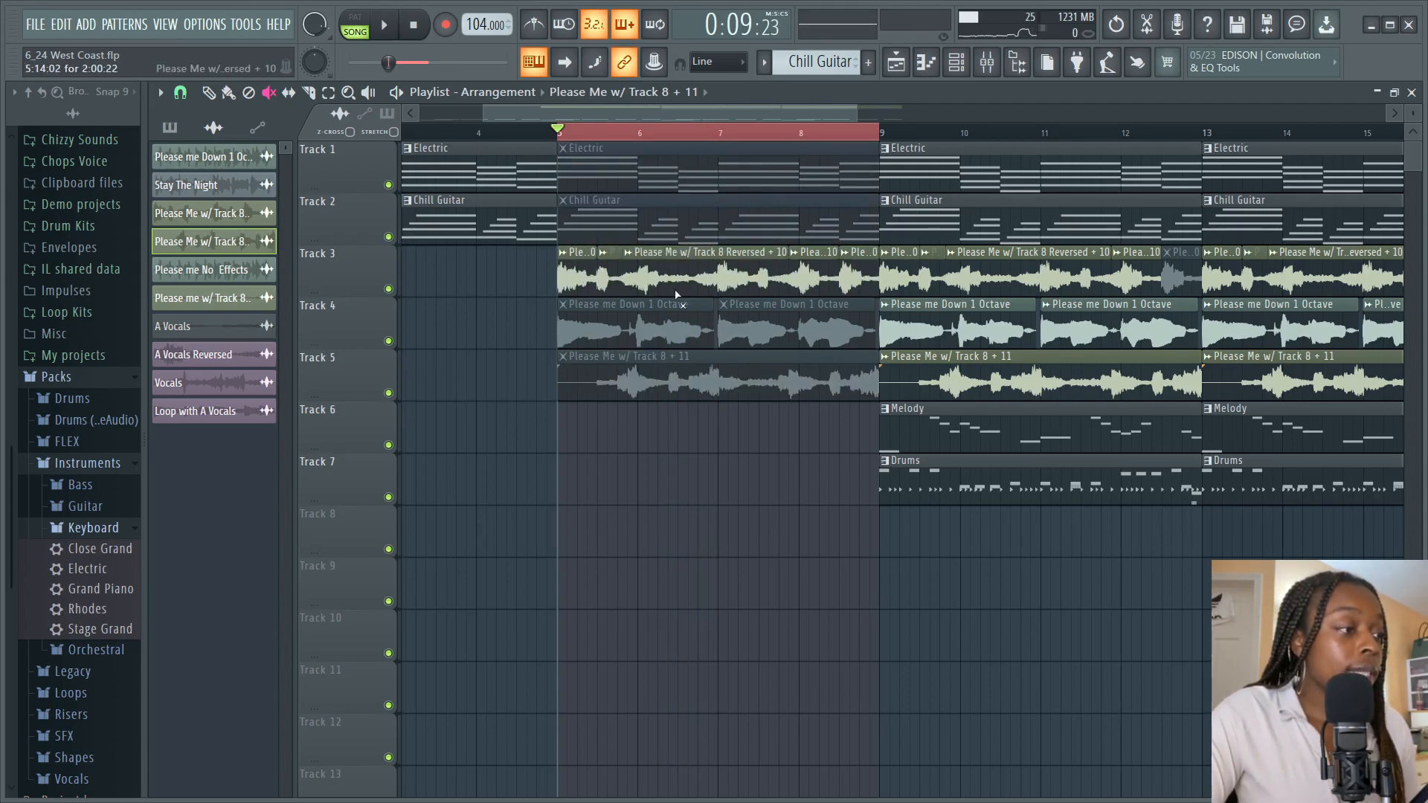
Step: Inspect the sample settings of the Please Me w/ Track 8 Reversed + 10 clip and ValhallaSupermassive on its mixer track
{"action": "double_click", "coordinate": [569, 280]}
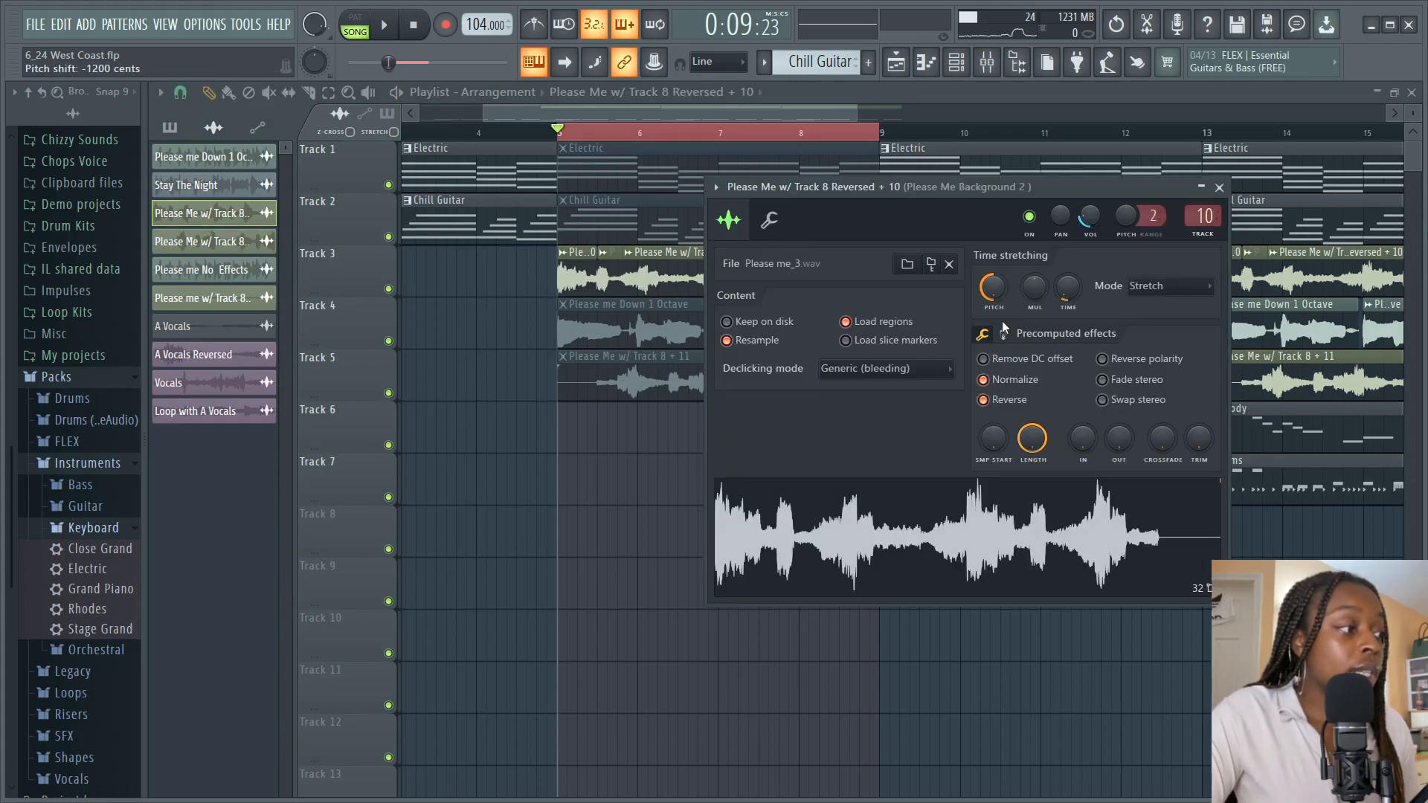
{"action": "left_click", "coordinate": [1220, 188]}
{"action": "left_click", "coordinate": [1023, 74]}
{"action": "left_click", "coordinate": [1294, 152]}
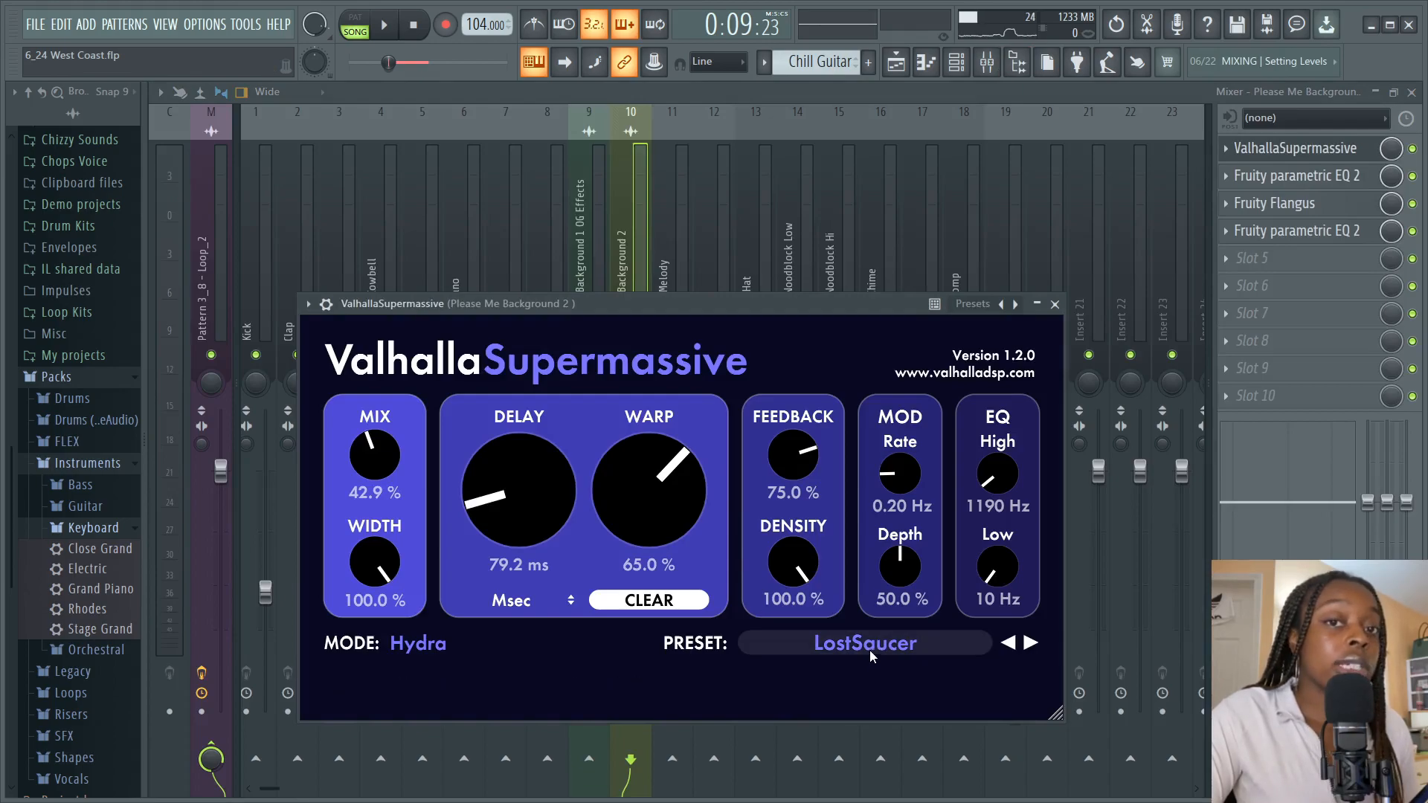
{"action": "left_click", "coordinate": [1294, 148]}
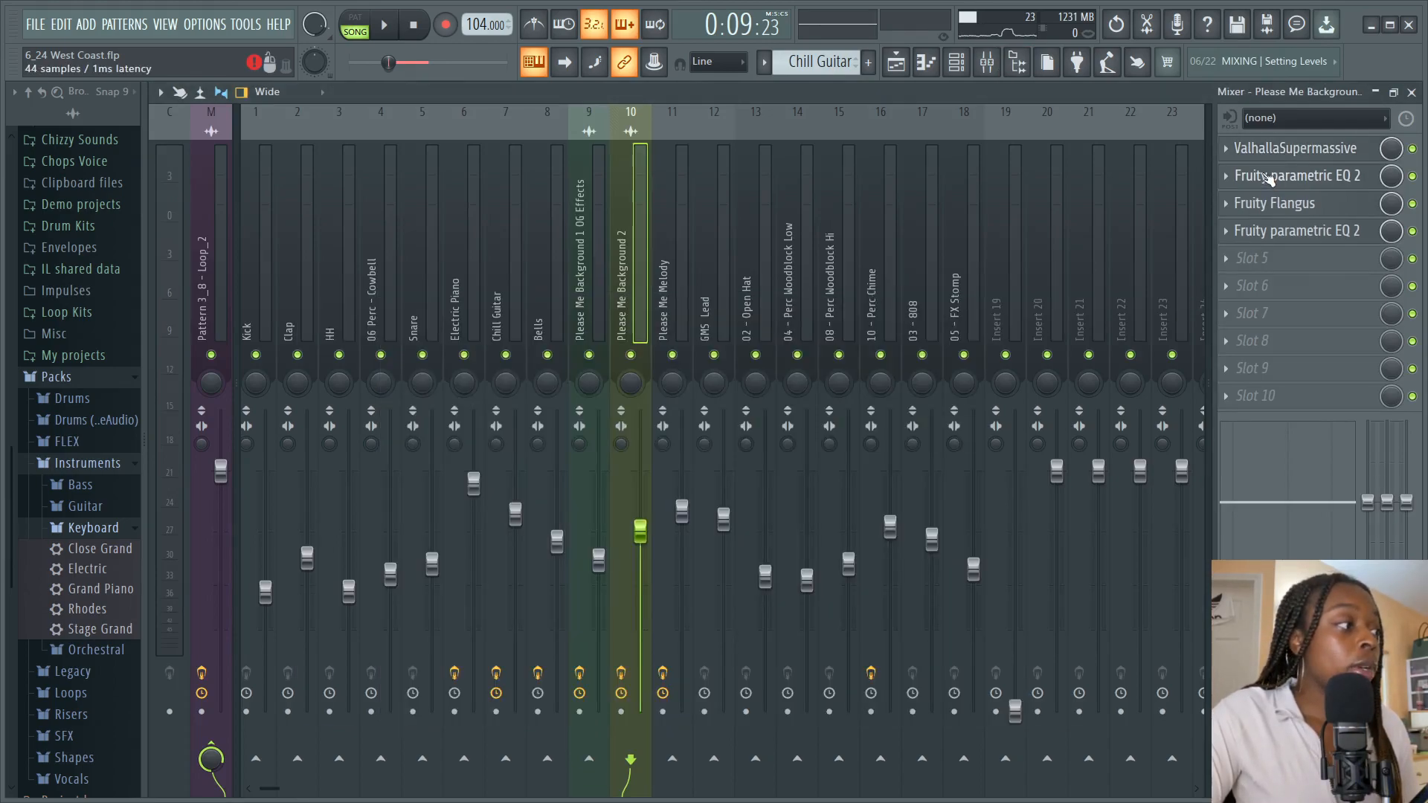
Step: Inspect Fruity Flangus and Fruity parametric EQ 2 on the Please Me Background 2 mixer track
{"action": "left_click", "coordinate": [1294, 230]}
{"action": "left_click", "coordinate": [1250, 203]}
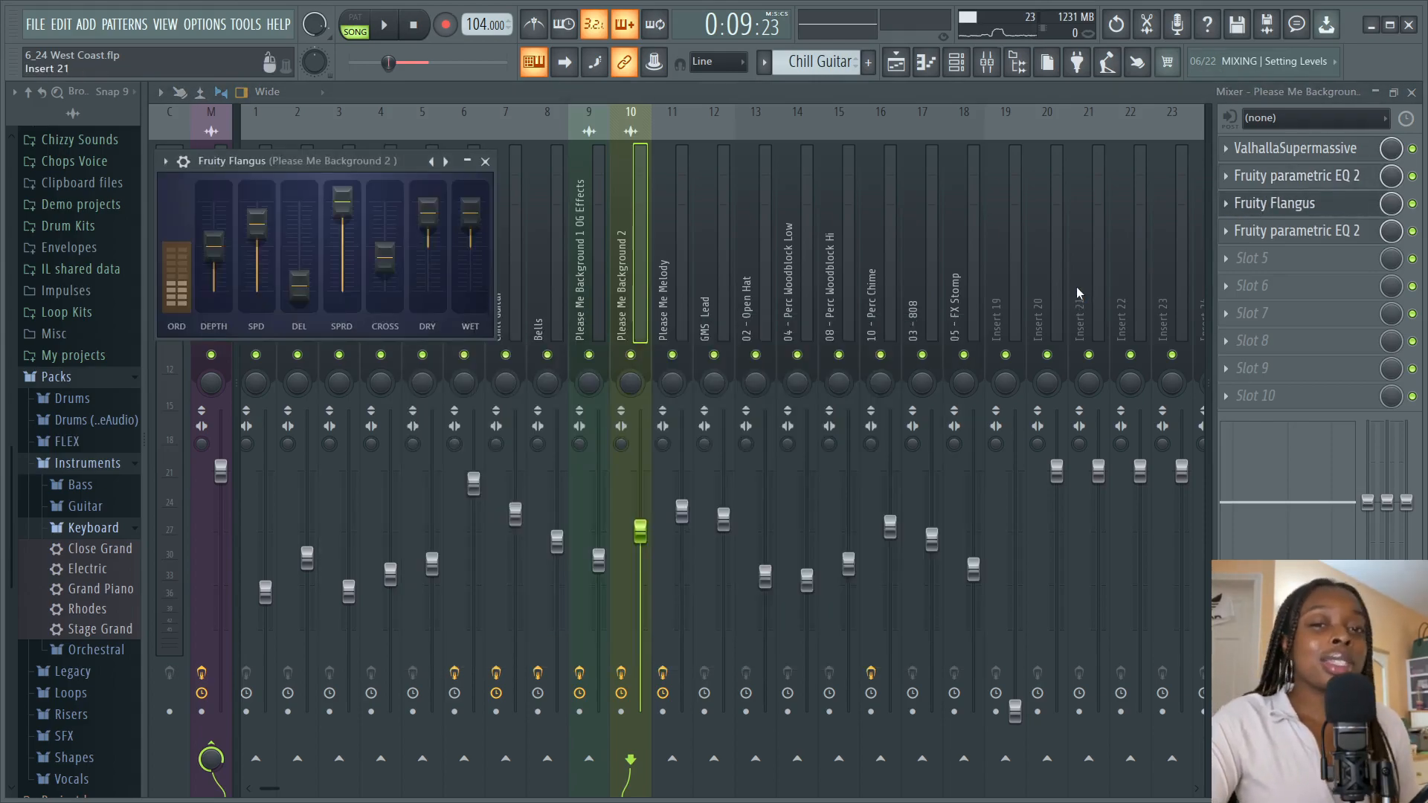
{"action": "left_click", "coordinate": [485, 161]}
{"action": "left_click", "coordinate": [1330, 233]}
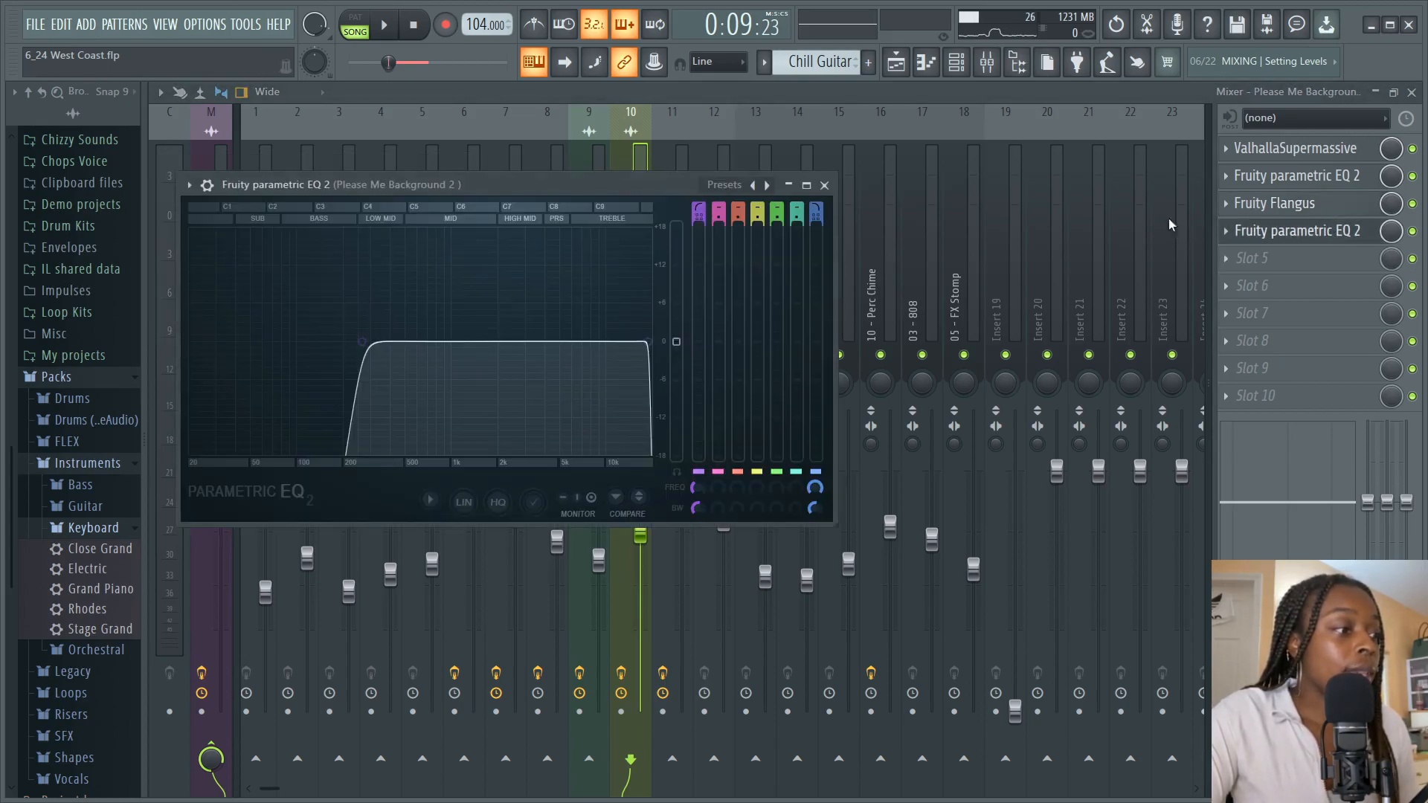
{"action": "left_click", "coordinate": [824, 185]}
Step: Return to the playlist and play the reversed vocal clips on Track 3 on their own
{"action": "left_click", "coordinate": [896, 62]}
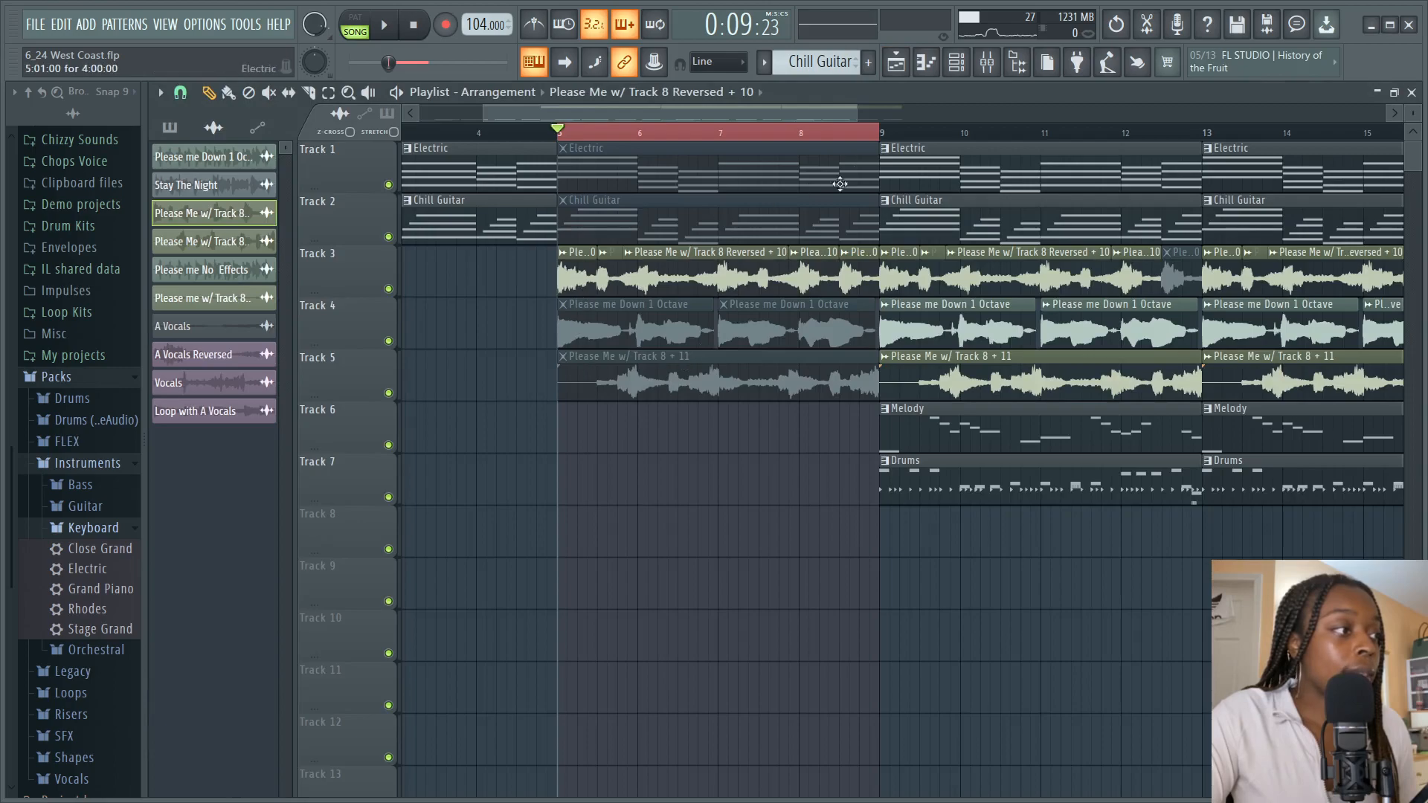
{"action": "key", "text": "space"}
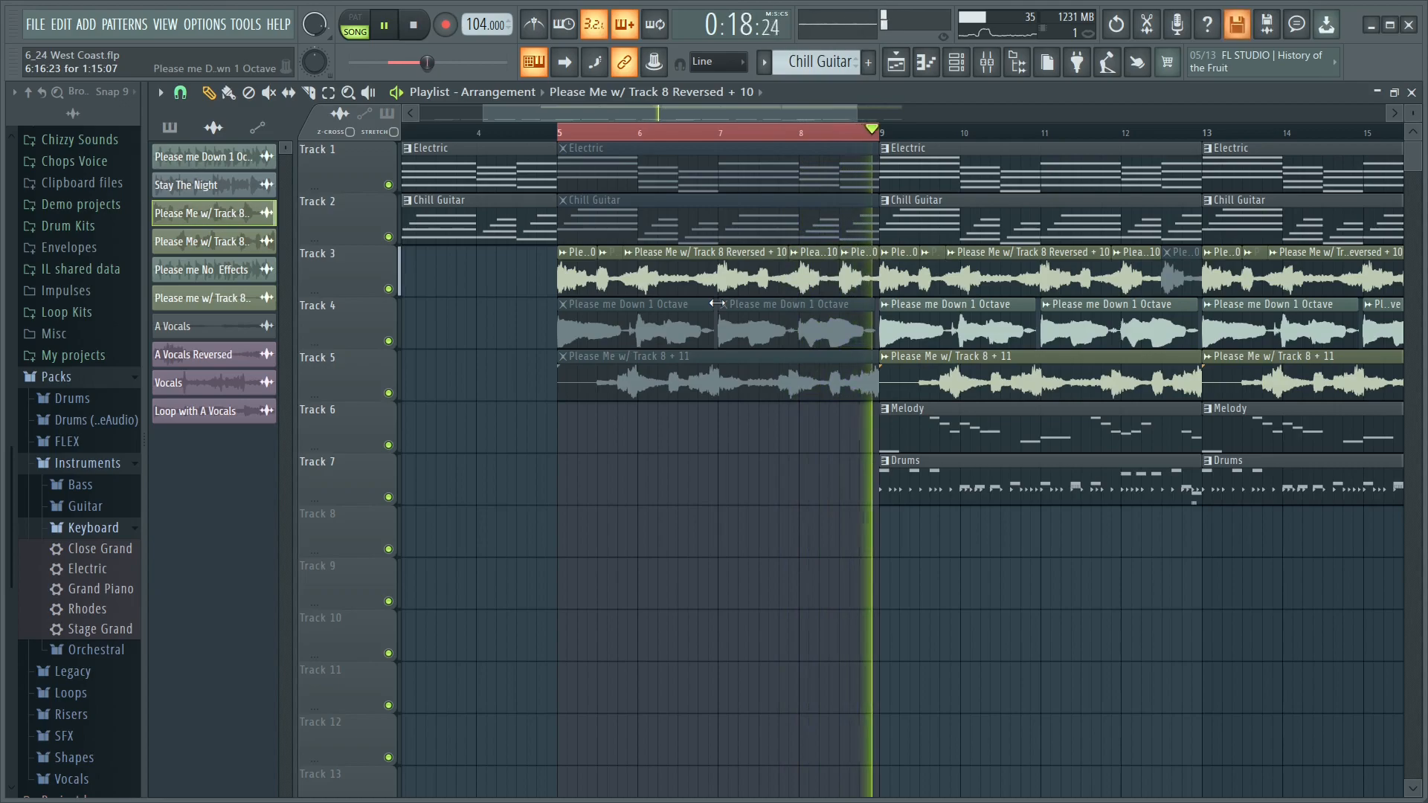
{"action": "key", "text": "space"}
Step: Leave only the Please me Down 1 Octave clips on Track 4 unmuted in bars 5 to 8, and play them
{"action": "left_click", "coordinate": [287, 93]}
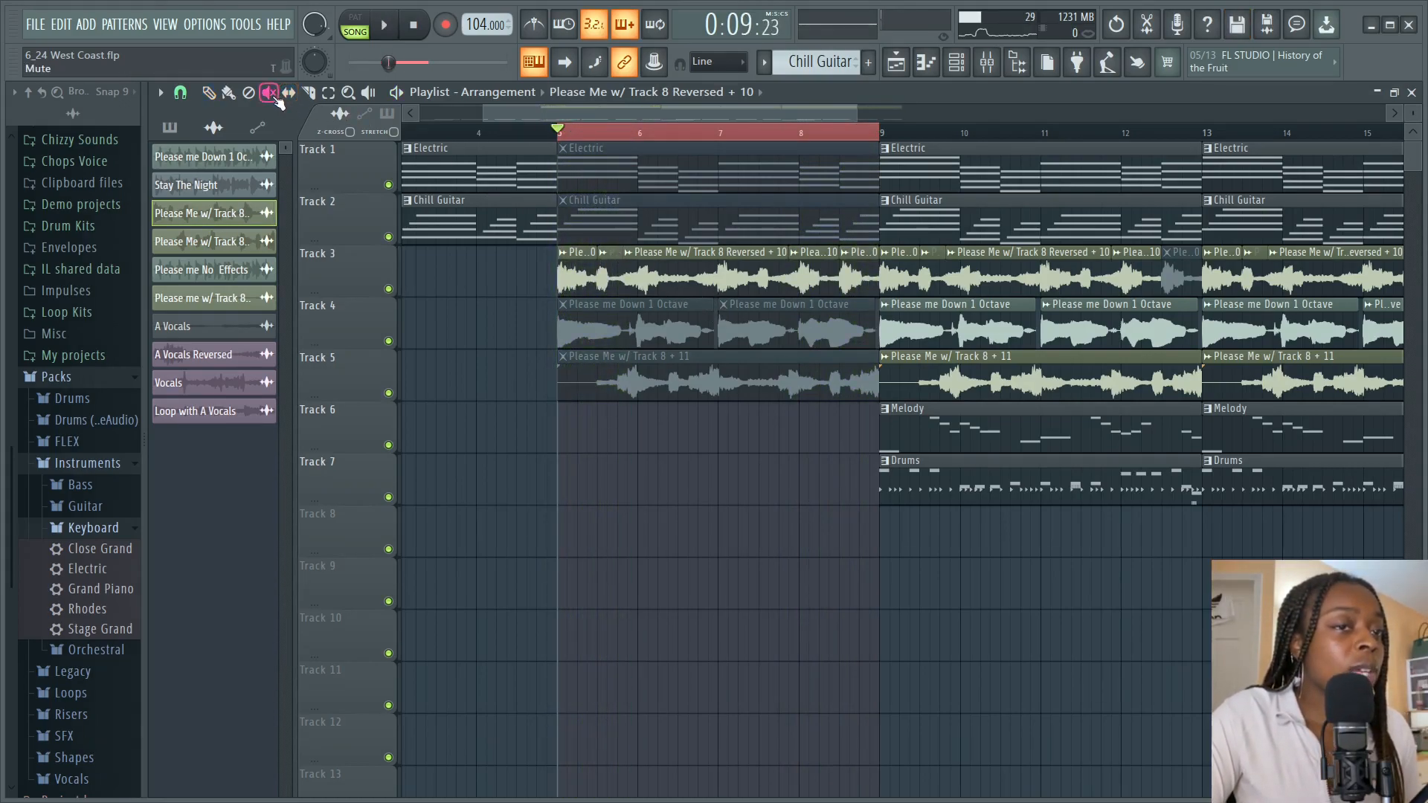
{"action": "left_click_drag", "start_coordinate": [658, 186], "coordinate": [568, 370]}
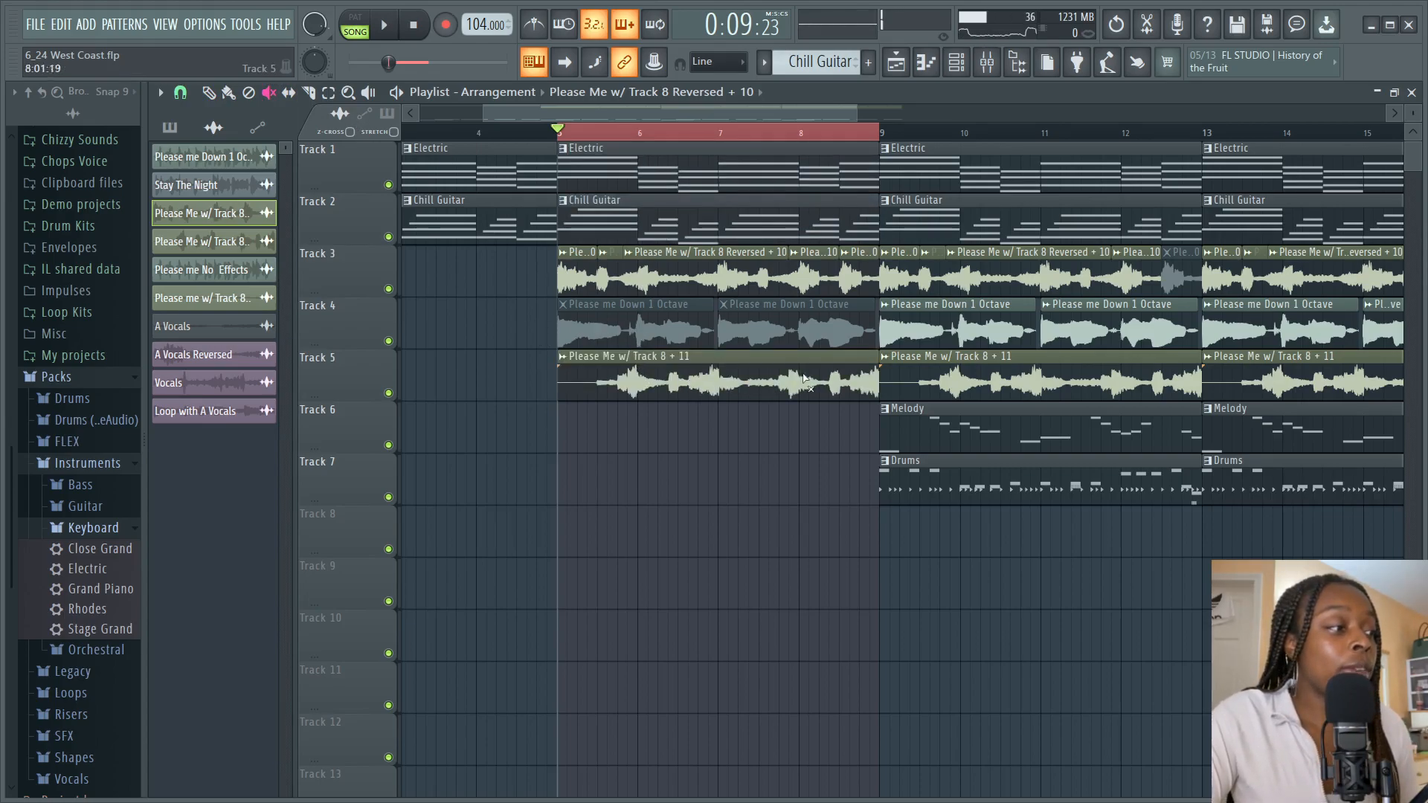
{"action": "left_click", "coordinate": [657, 371]}
{"action": "left_click_drag", "start_coordinate": [580, 281], "coordinate": [861, 287]}
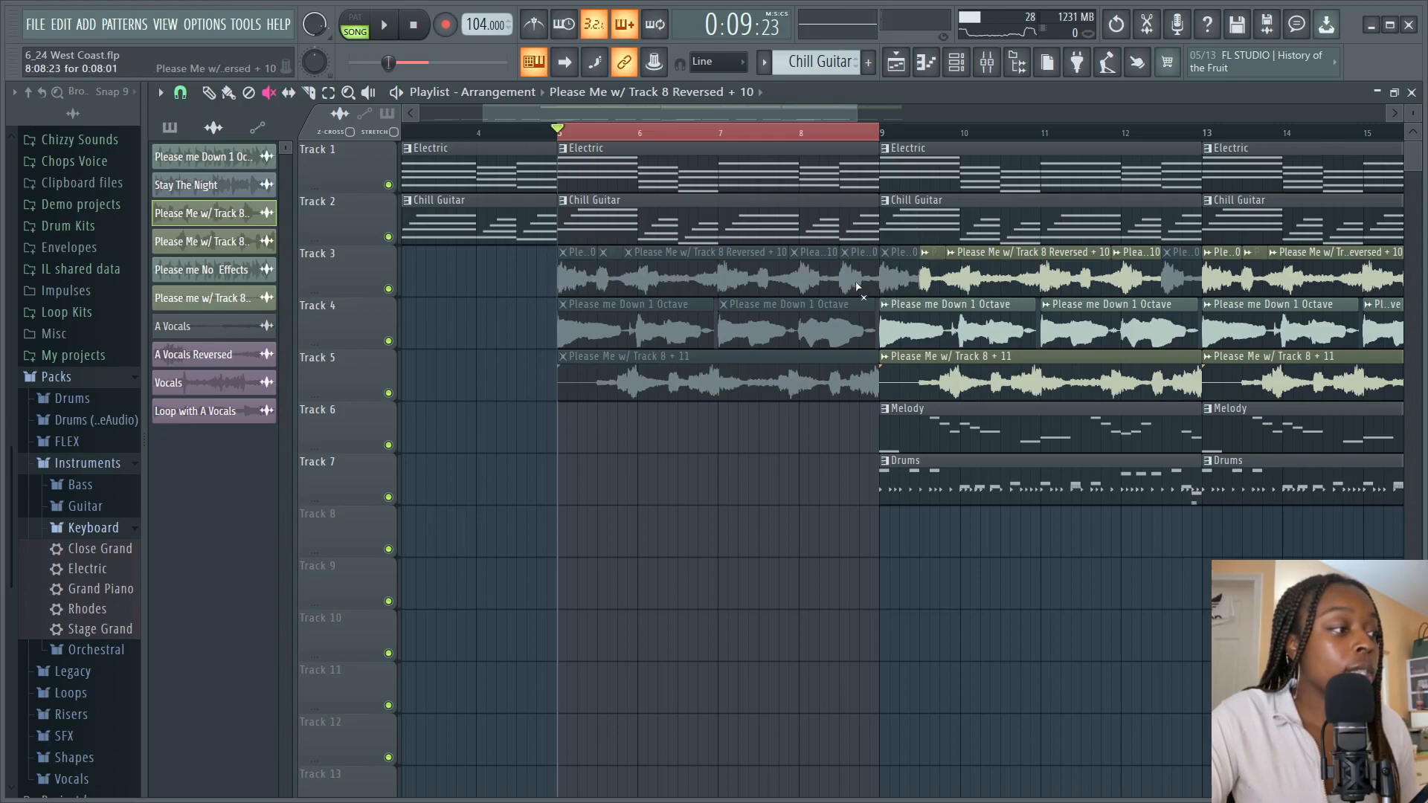
{"action": "left_click", "coordinate": [901, 278]}
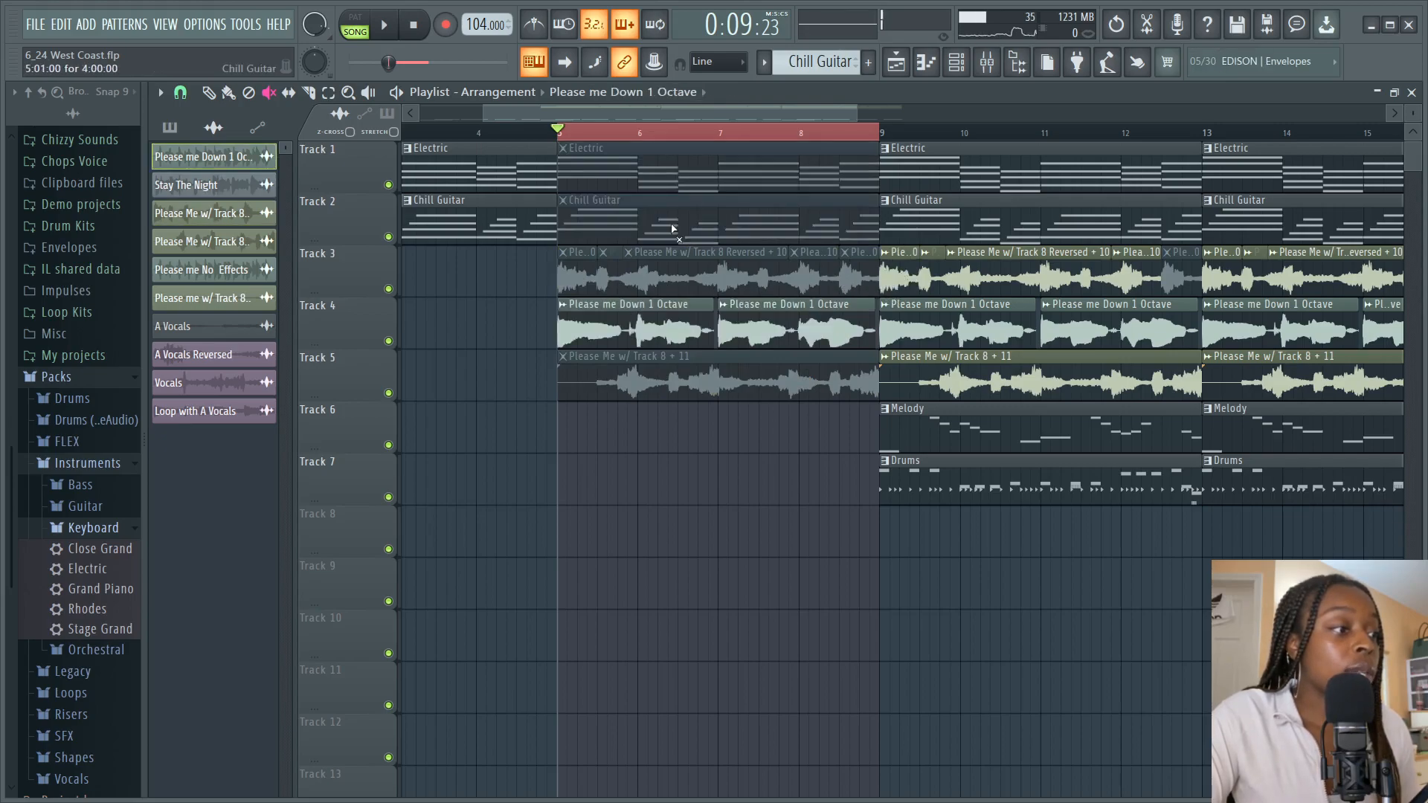
{"action": "key", "text": "space"}
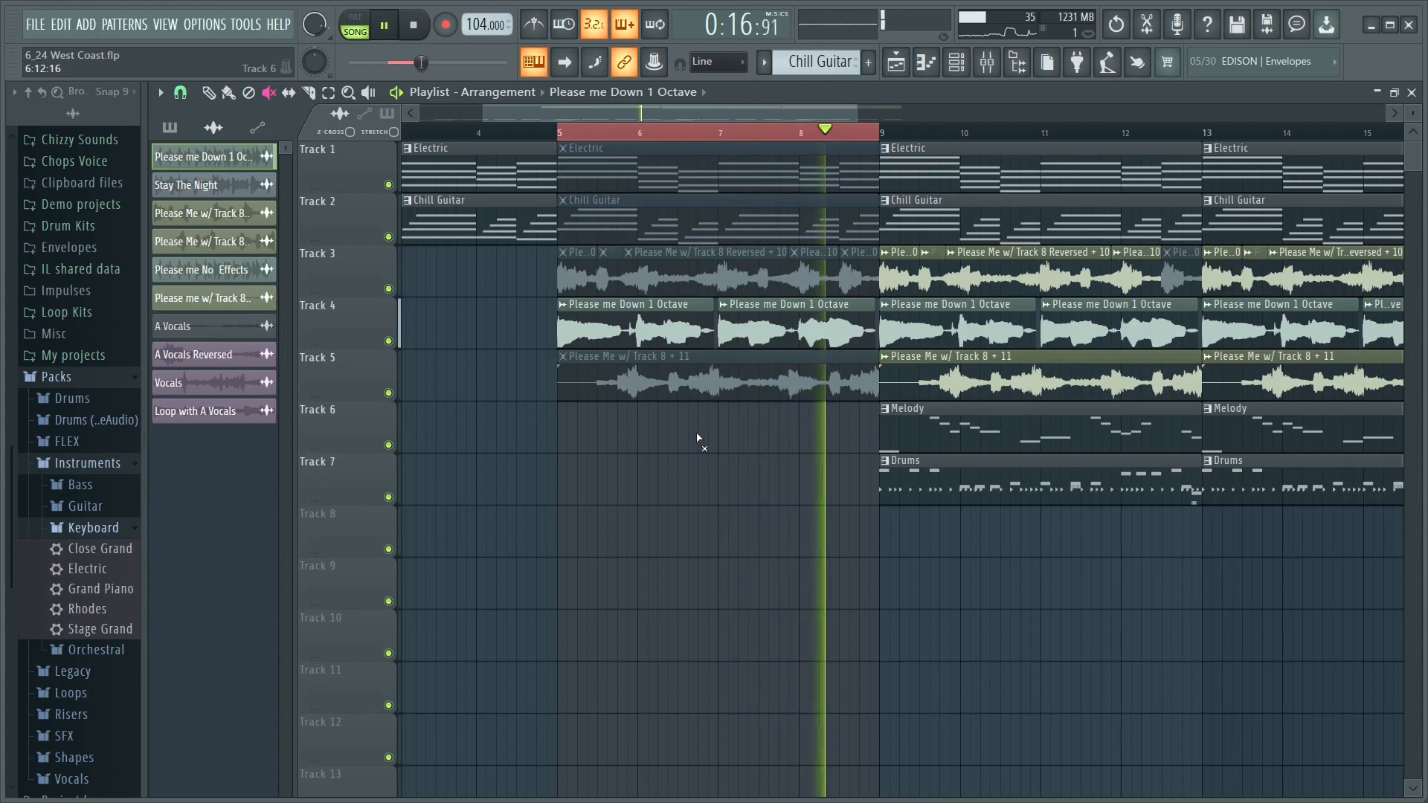
{"action": "key", "text": "space"}
Step: Unmute all remaining clips in bars 5 to 8 and play the chords, guitar and vocal layers together
{"action": "mouse_move", "coordinate": [583, 286]}
{"action": "left_mouse_down"}
{"action": "mouse_move", "coordinate": [818, 281]}
{"action": "mouse_move", "coordinate": [825, 170]}
{"action": "left_mouse_up"}
{"action": "left_click", "coordinate": [739, 394]}
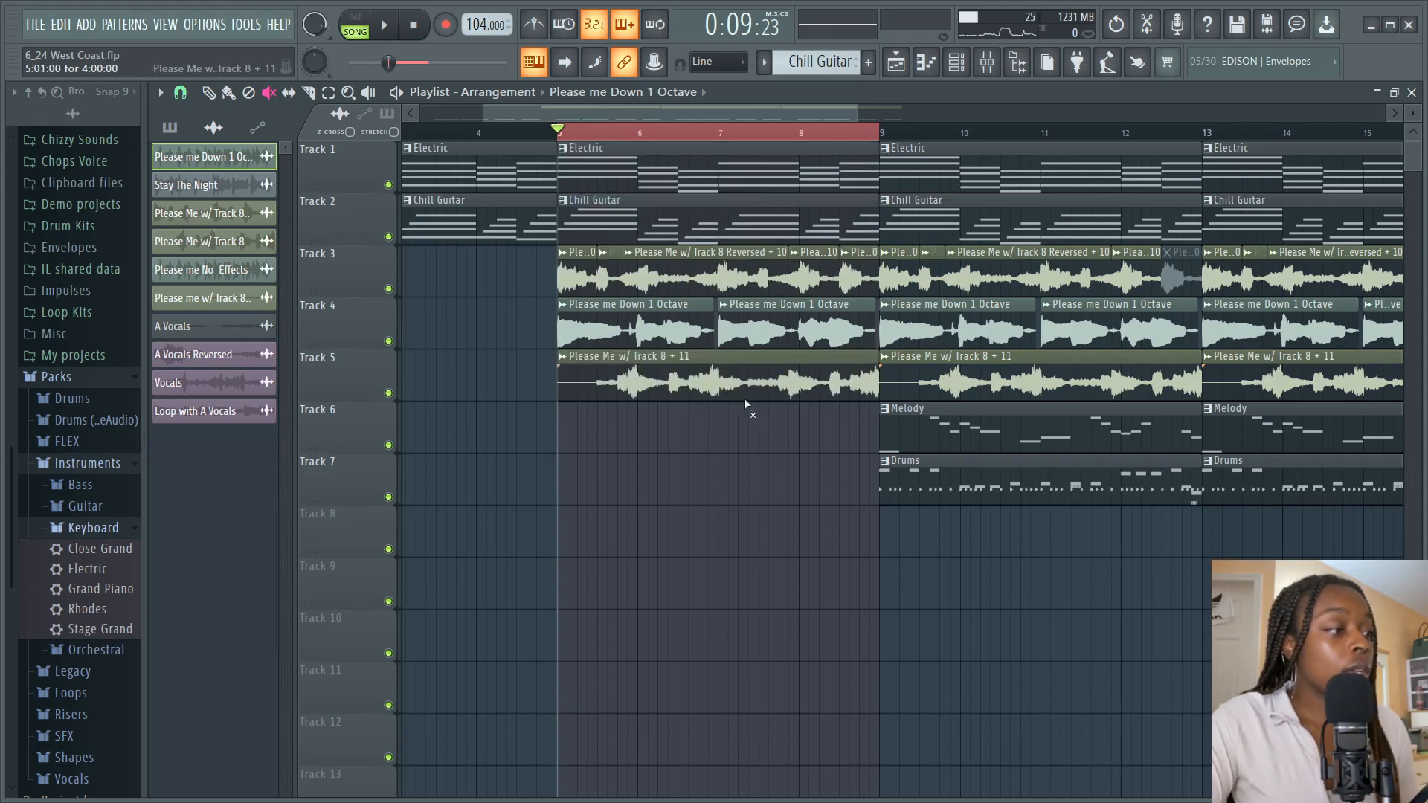
{"action": "key", "text": "space"}
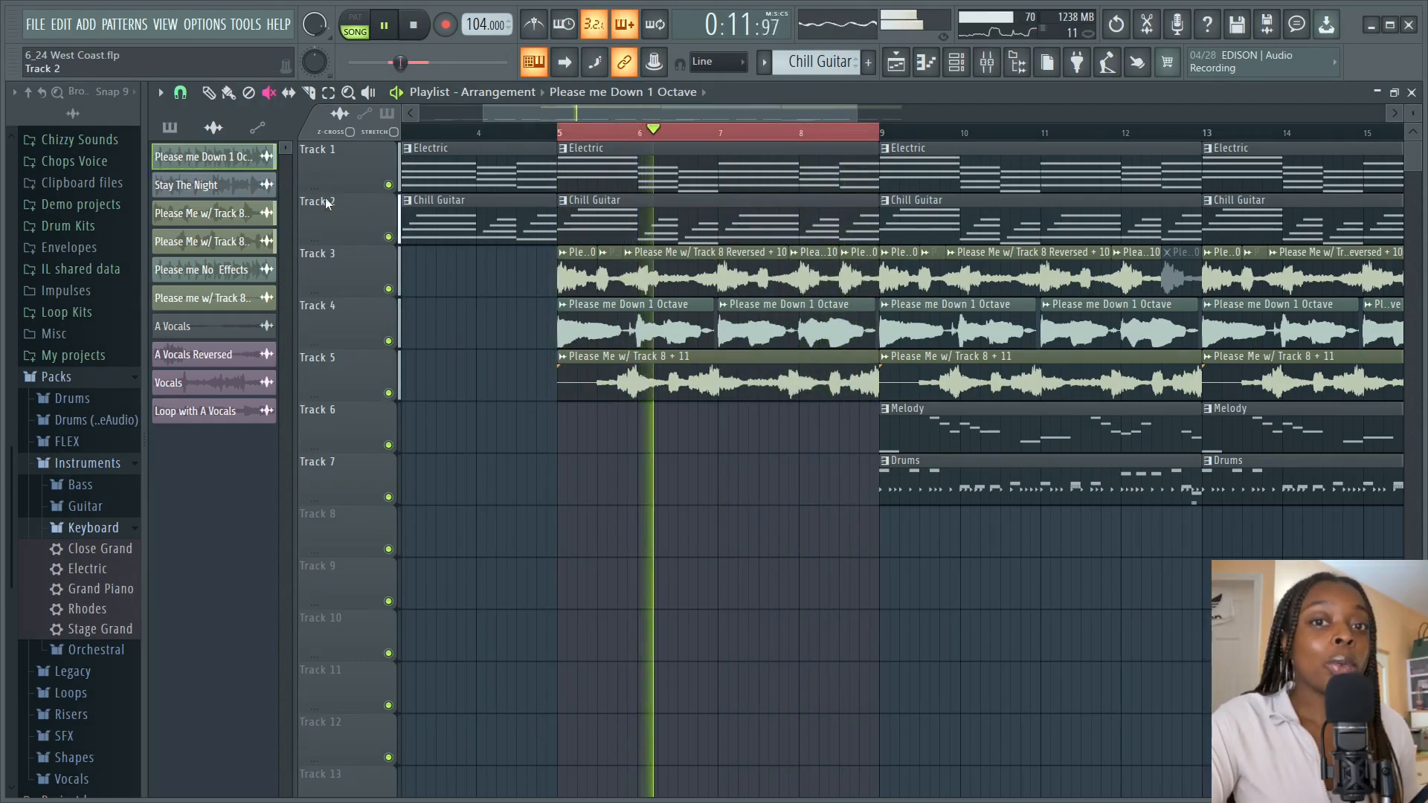
{"action": "left_click", "coordinate": [209, 92]}
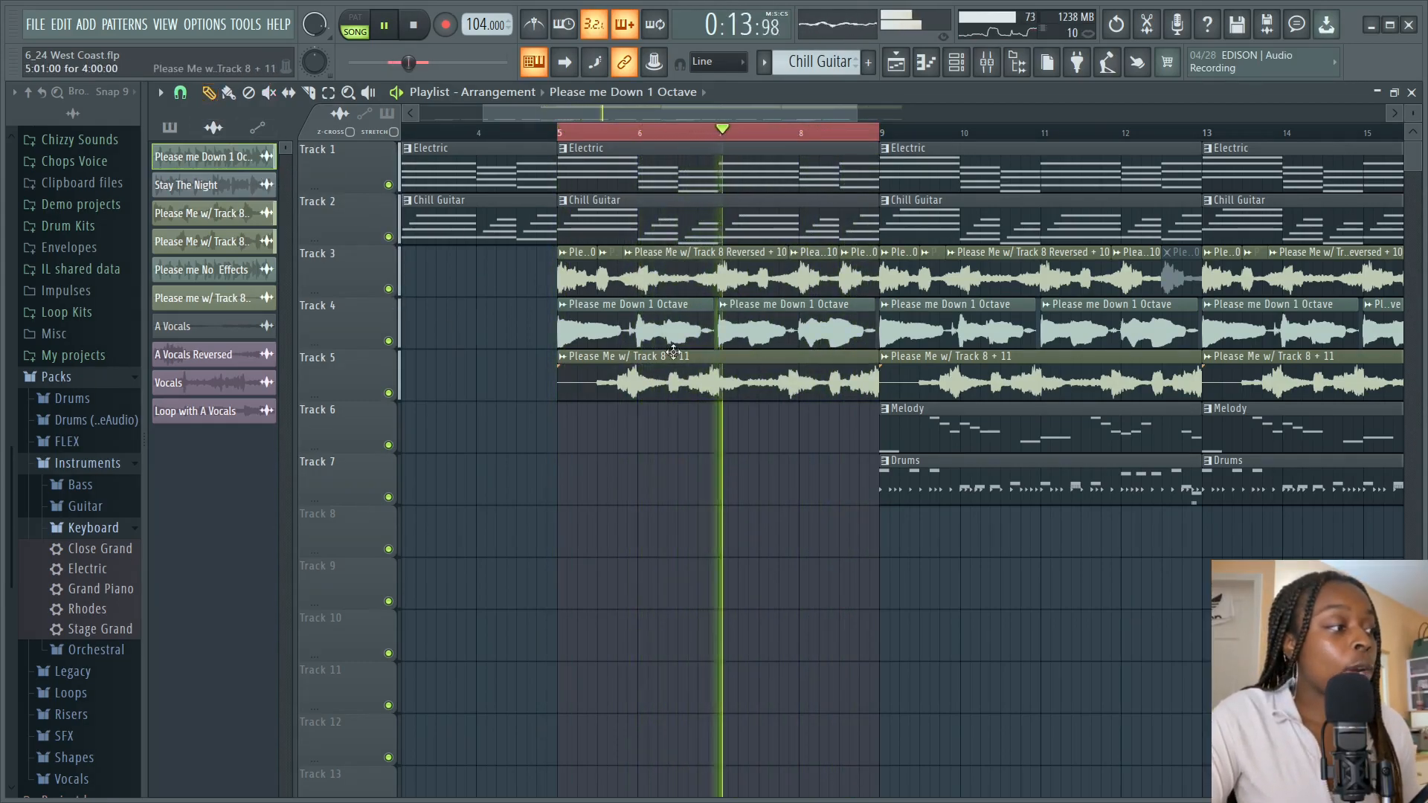
{"action": "key", "text": "space"}
Step: Open the Tibetron instrument from the Melody pattern's Channel rack and look through its Sytrus presets
{"action": "left_click", "coordinate": [993, 411]}
{"action": "key", "text": "F6"}
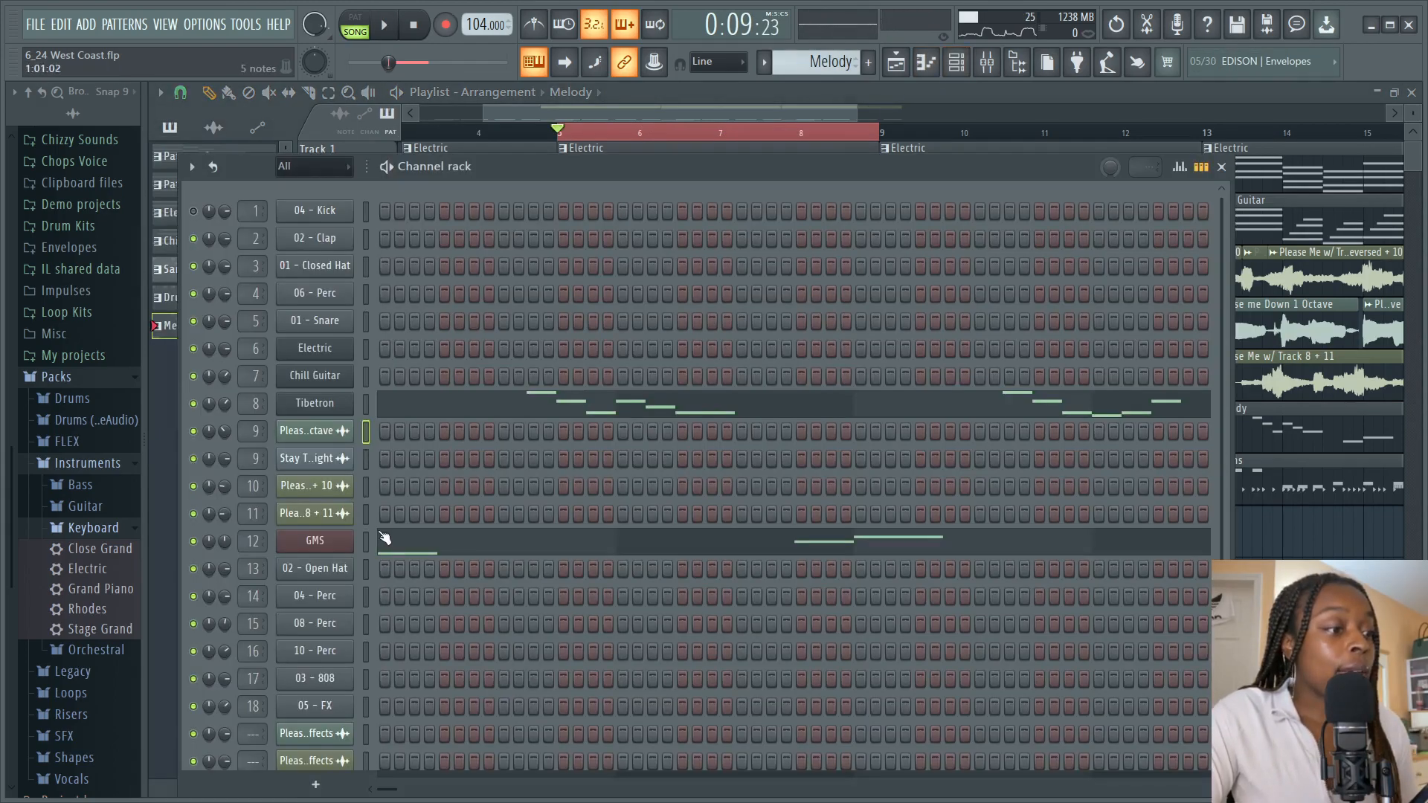
{"action": "left_click", "coordinate": [324, 409]}
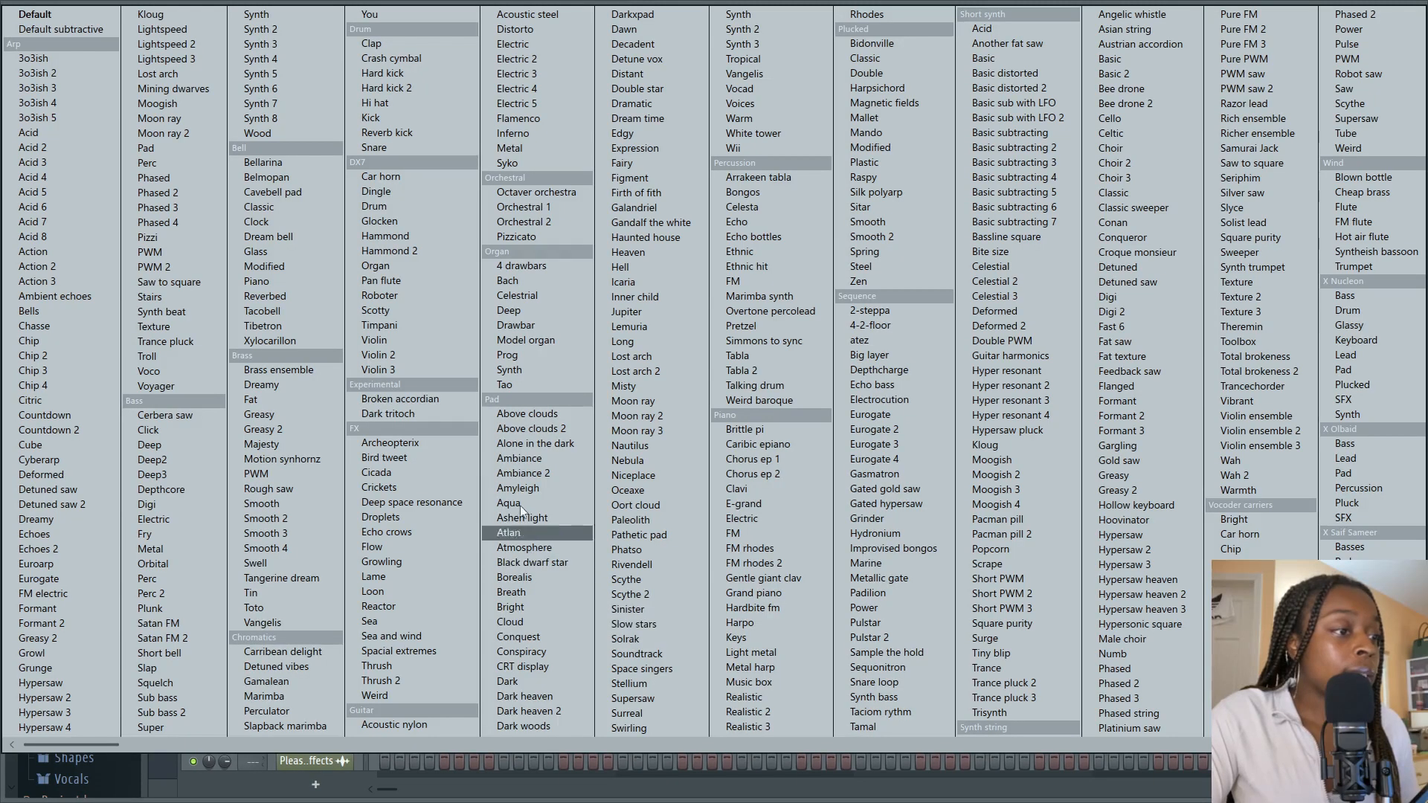
{"action": "left_click", "coordinate": [305, 331]}
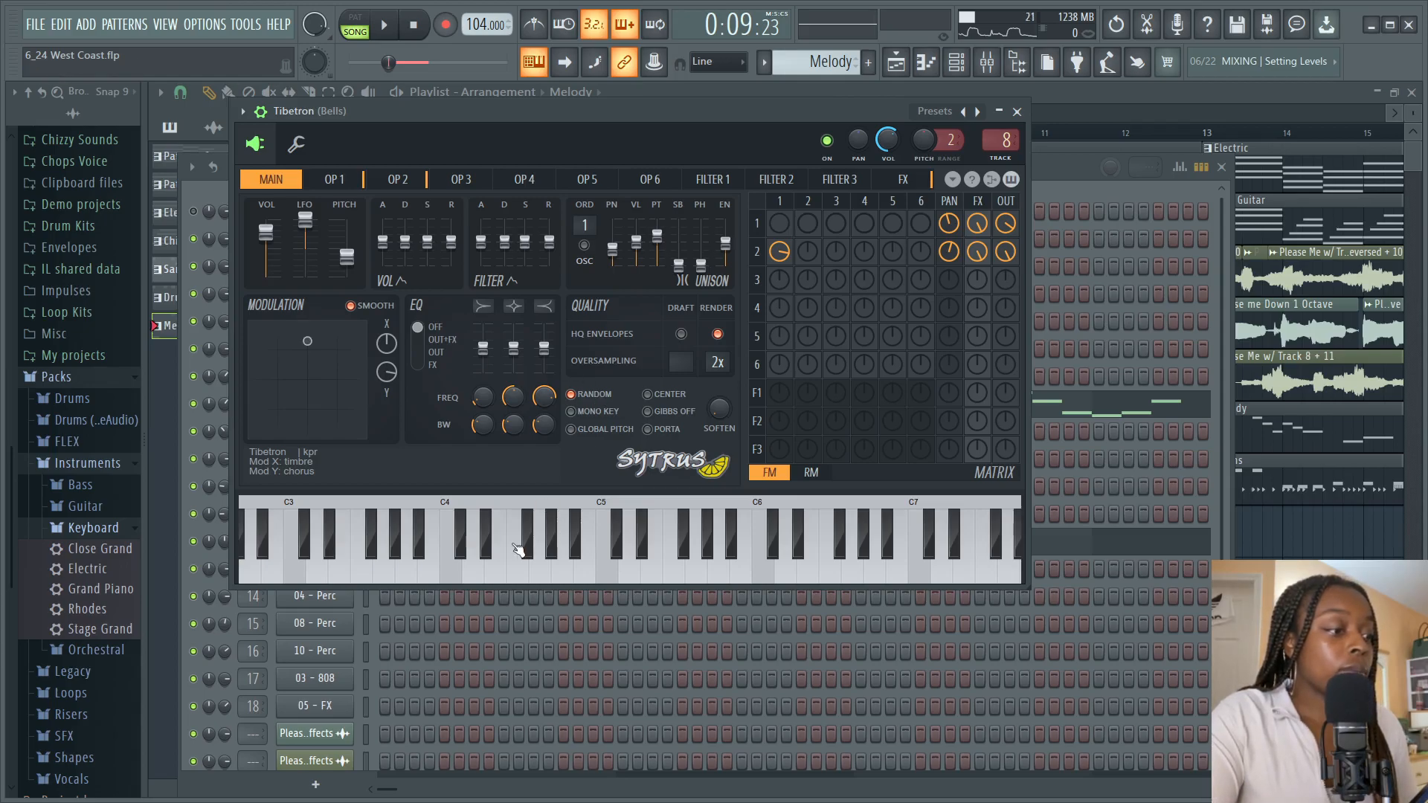
Step: Audition the Tibetron bell sound with a few notes and close the instrument
{"action": "key", "text": "q"}
{"action": "key", "text": "e"}
{"action": "key", "text": "t"}
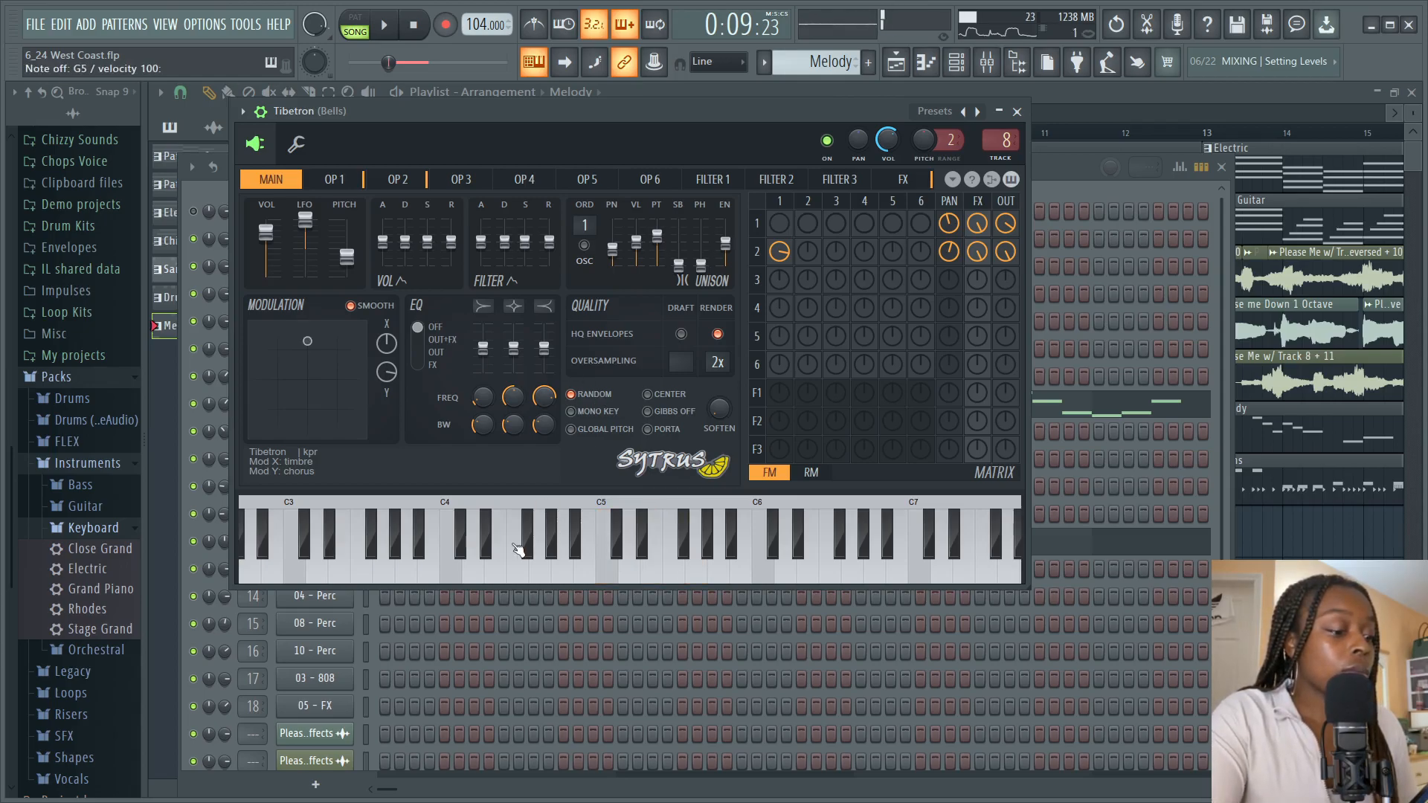
{"action": "key", "text": "q"}
{"action": "key", "text": "t"}
{"action": "key", "text": "e"}
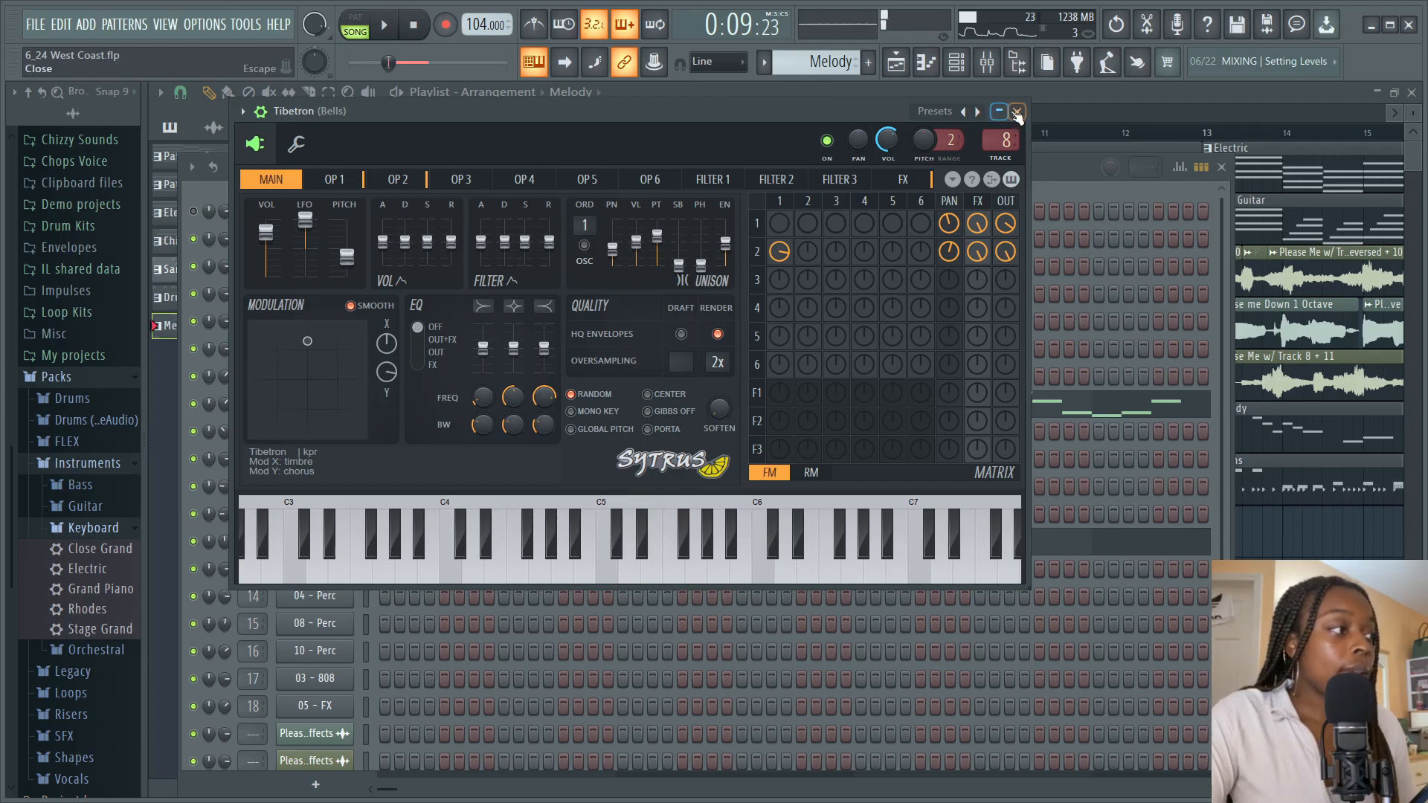
{"action": "left_click", "coordinate": [1016, 112]}
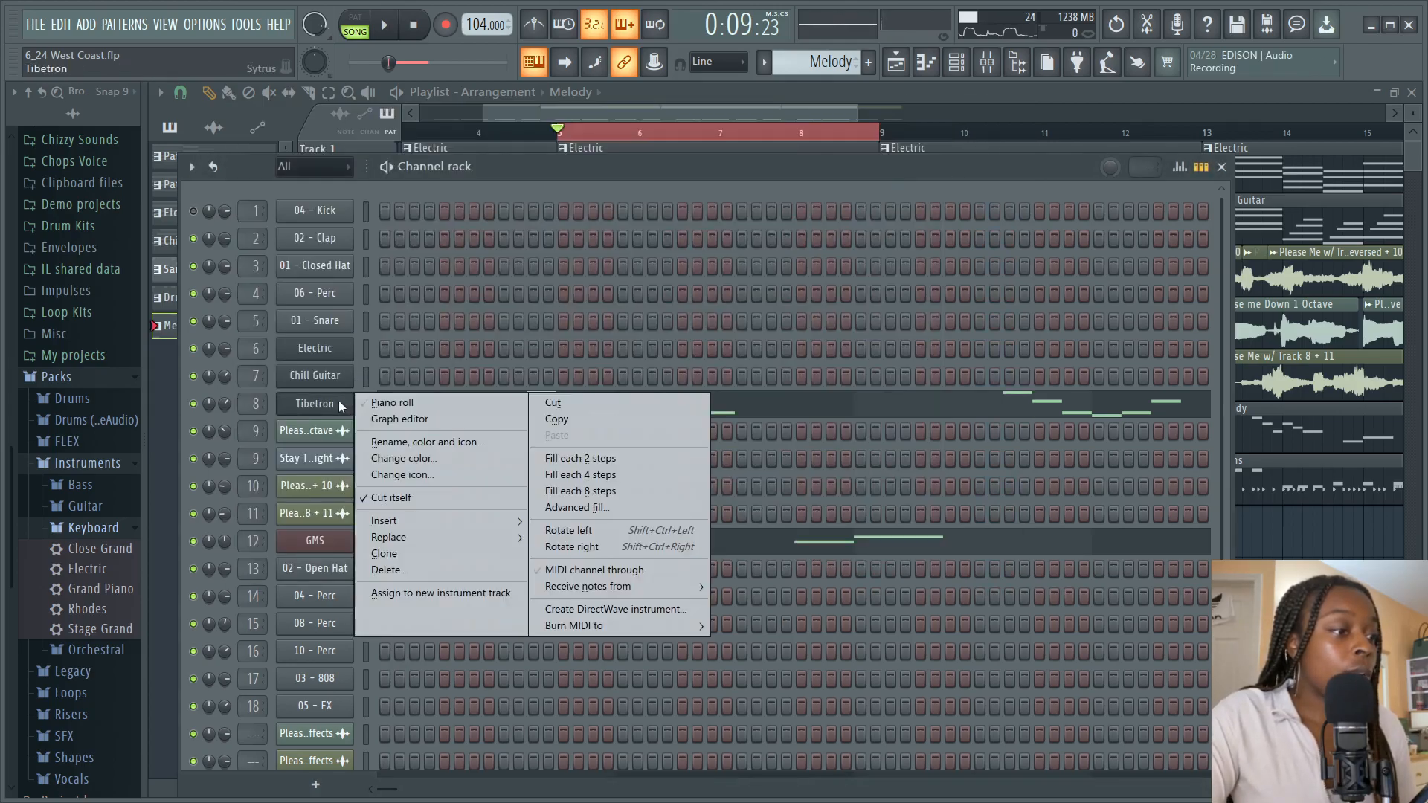
Step: Show the Tibetron notes in the Piano roll, play the melody and return to the Channel rack
{"action": "left_click", "coordinate": [392, 402]}
{"action": "key", "text": "space"}
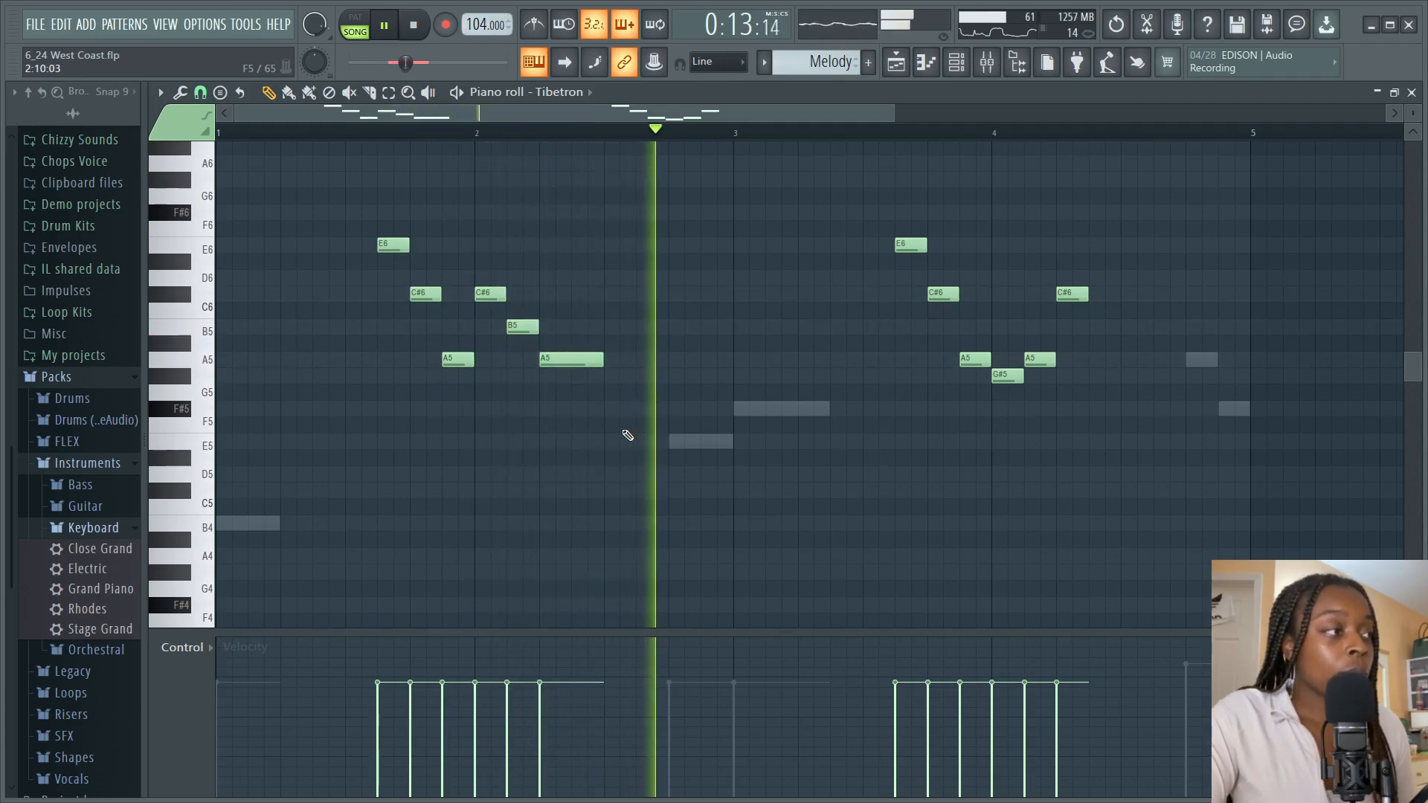
{"action": "left_click", "coordinate": [941, 62]}
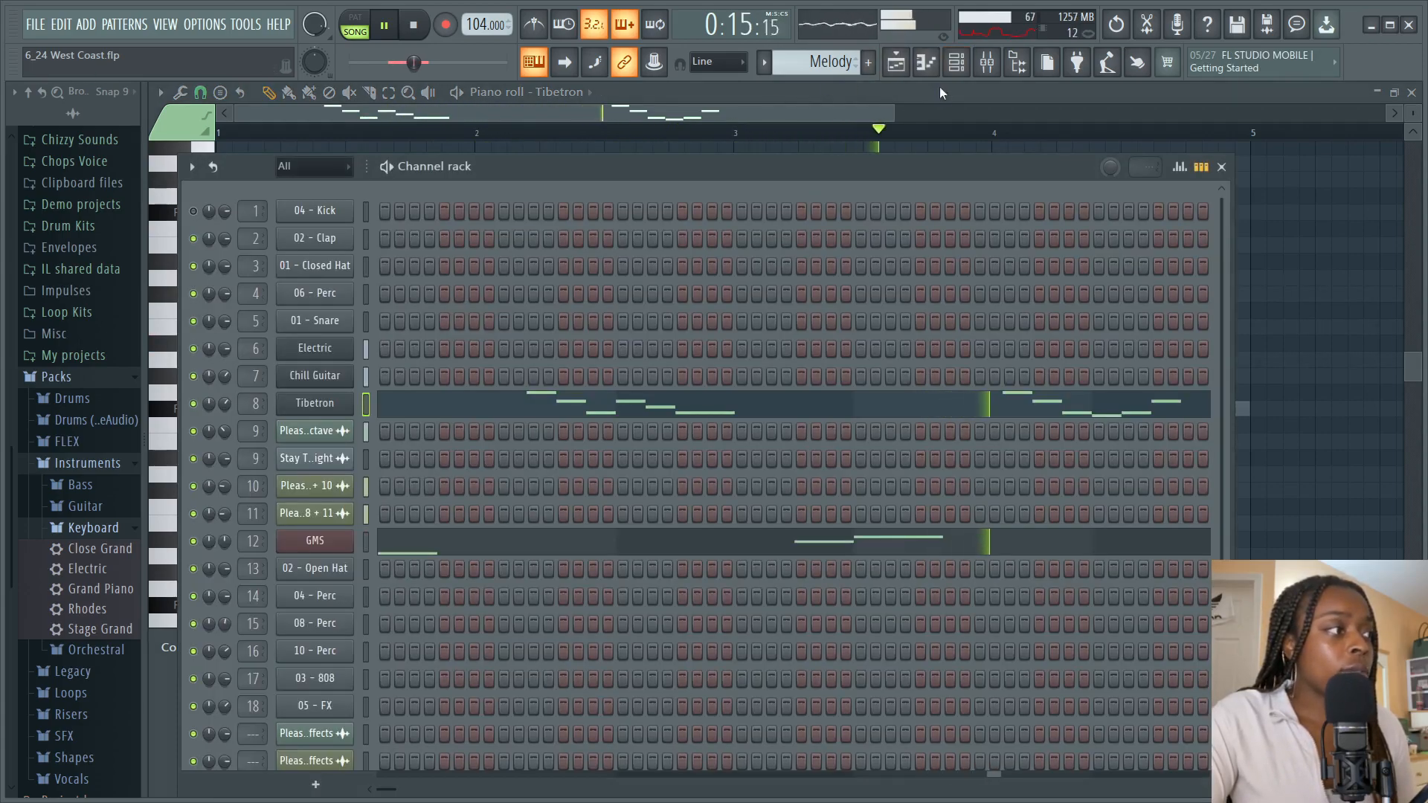
Step: Review the ValhallaSupermassive, Fruity parametric EQ 2 and Fruity Chorus settings on the Bells mixer track during playback
{"action": "left_click", "coordinate": [987, 62]}
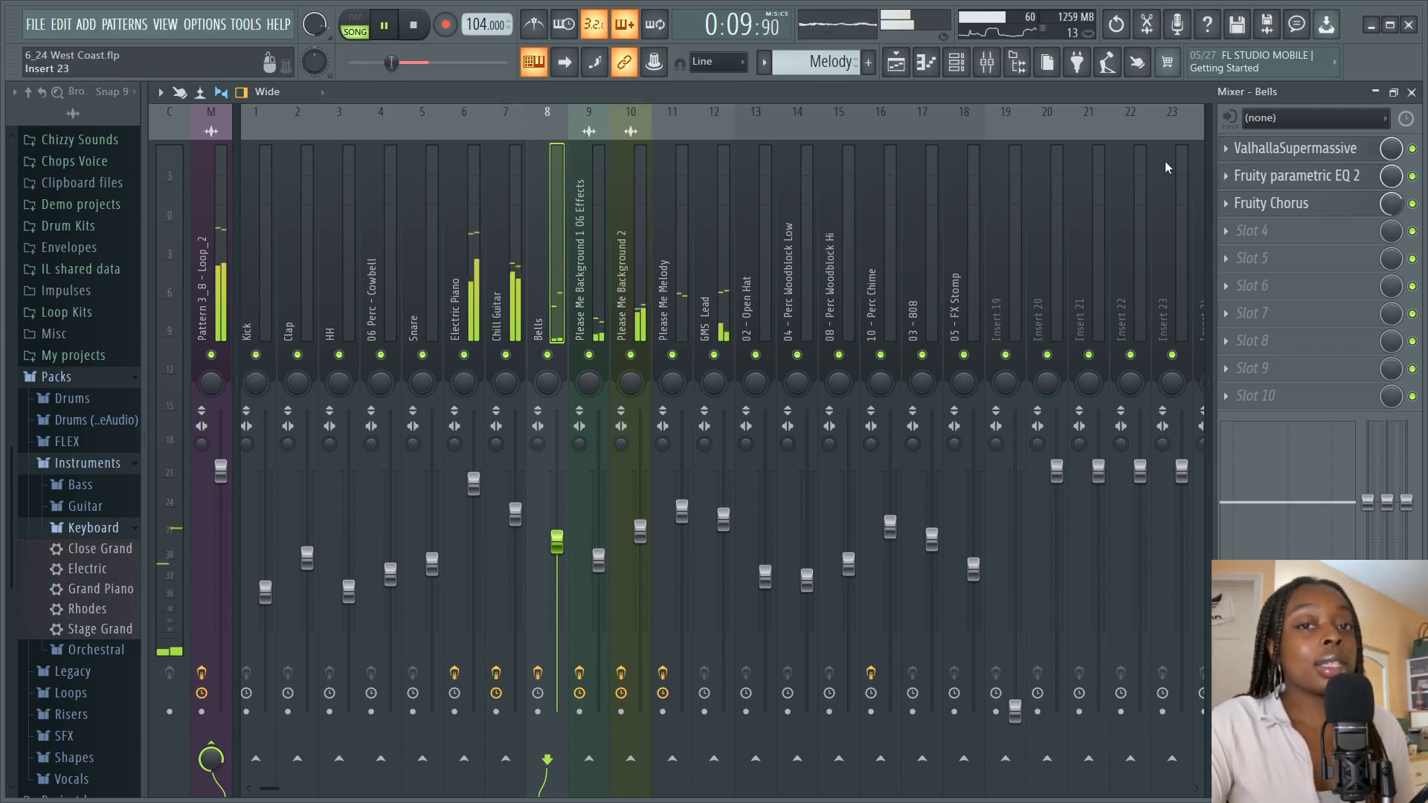
{"action": "left_click", "coordinate": [1295, 148]}
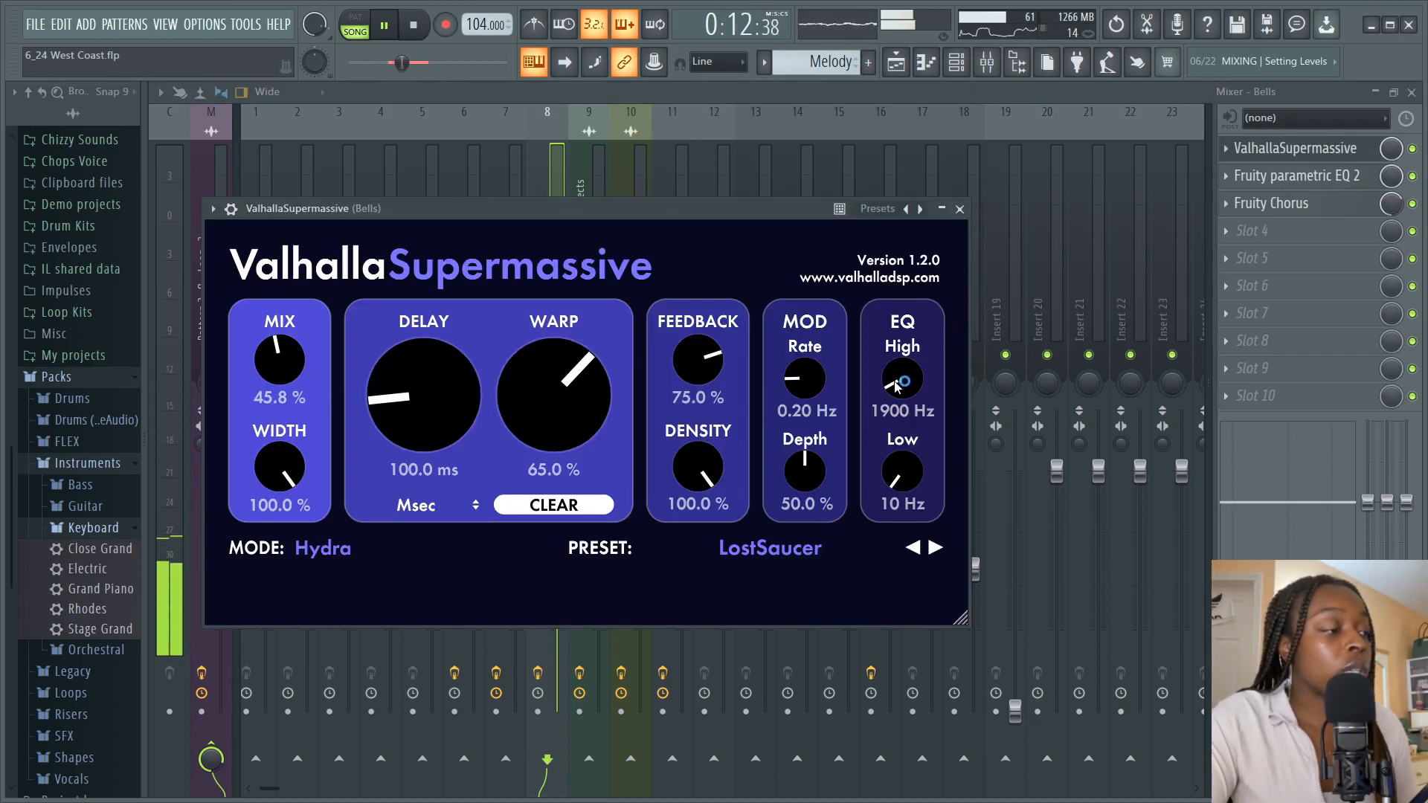
{"action": "left_click", "coordinate": [960, 209]}
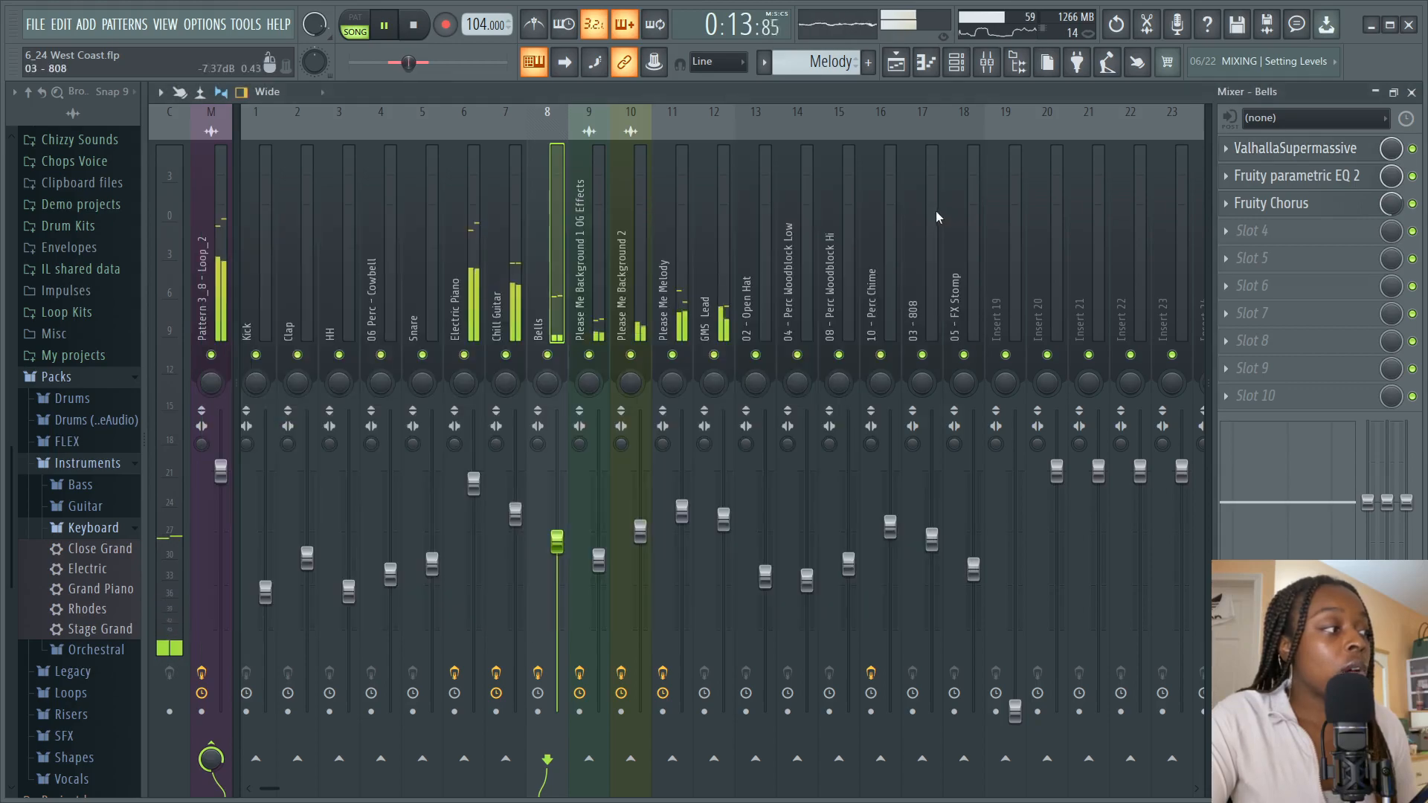
{"action": "left_click", "coordinate": [1298, 176]}
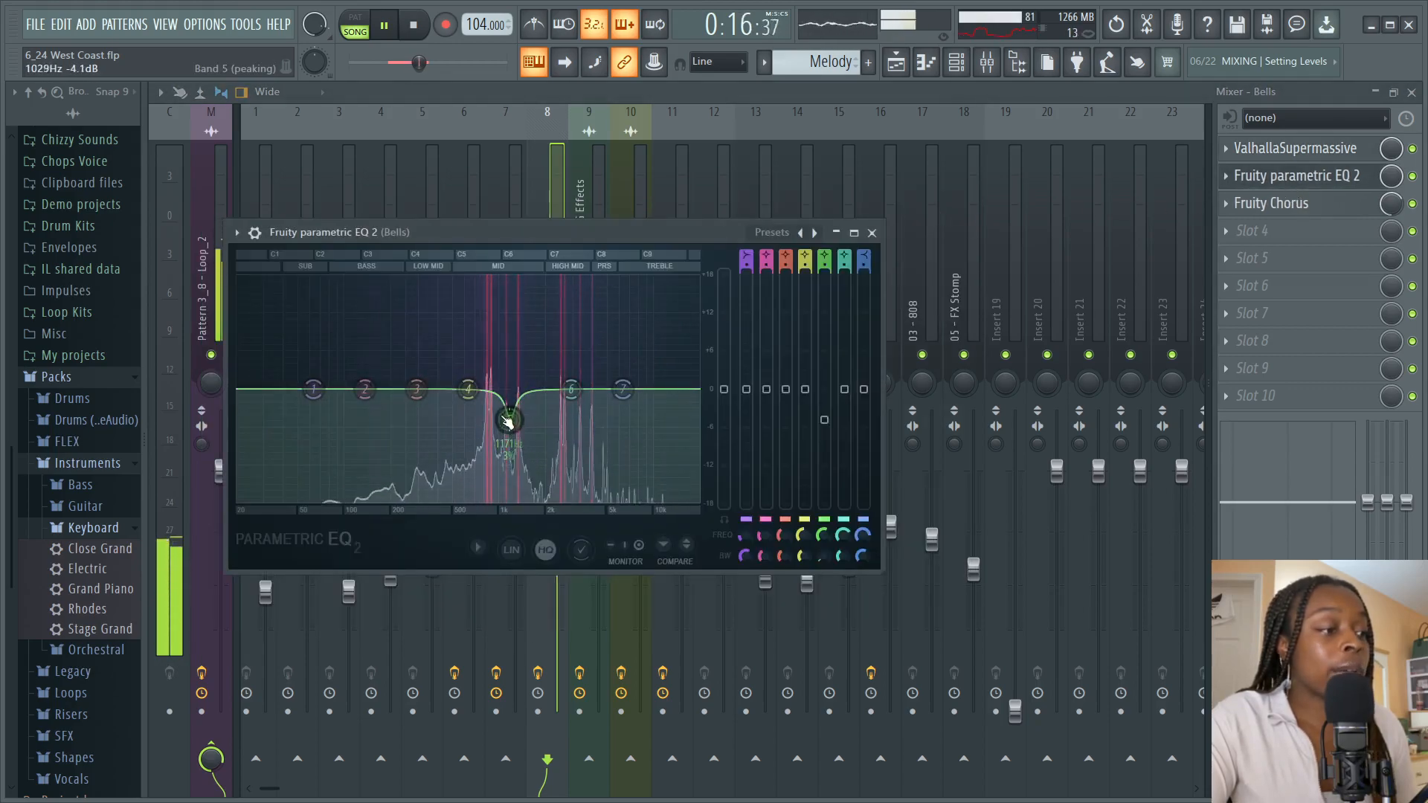
{"action": "left_click", "coordinate": [872, 232]}
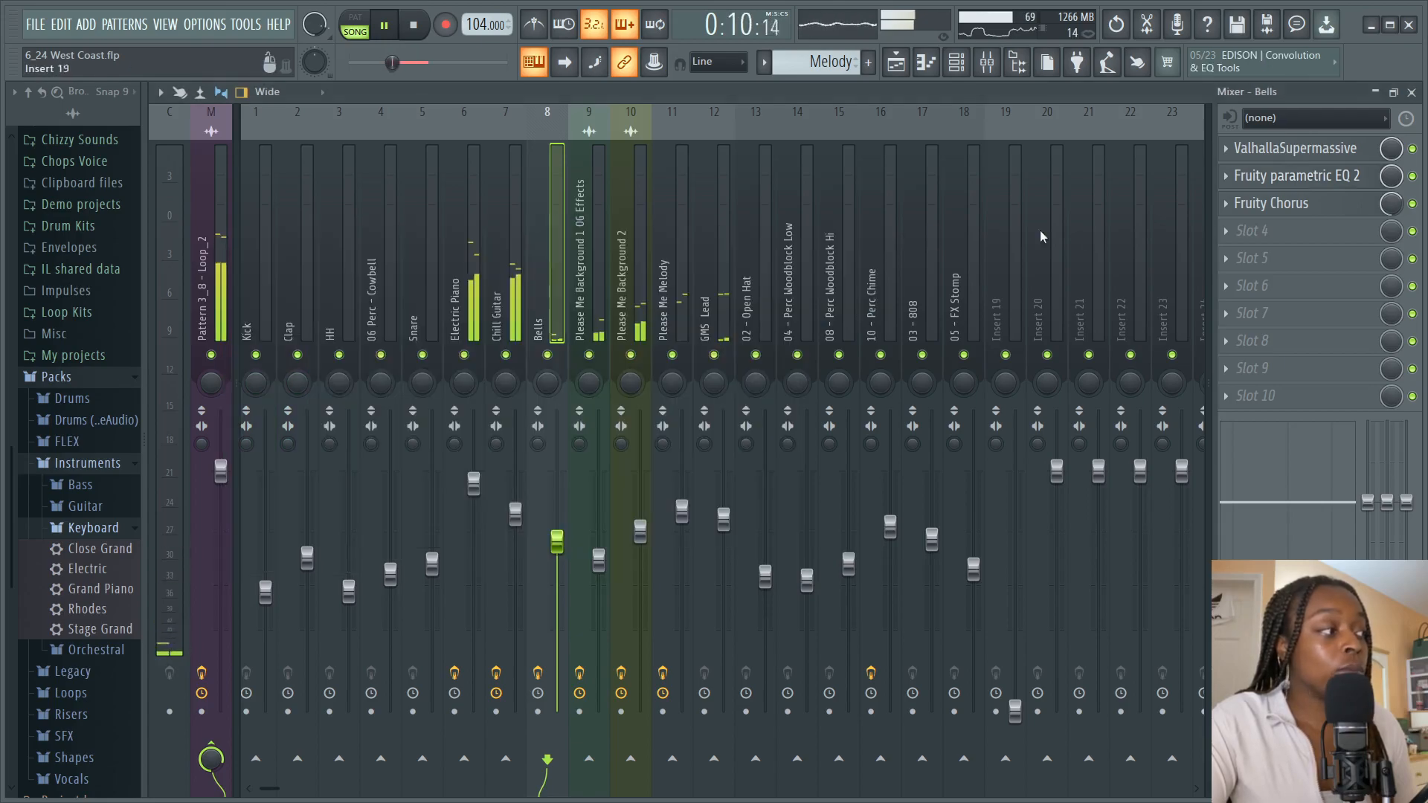
{"action": "left_click", "coordinate": [1264, 205]}
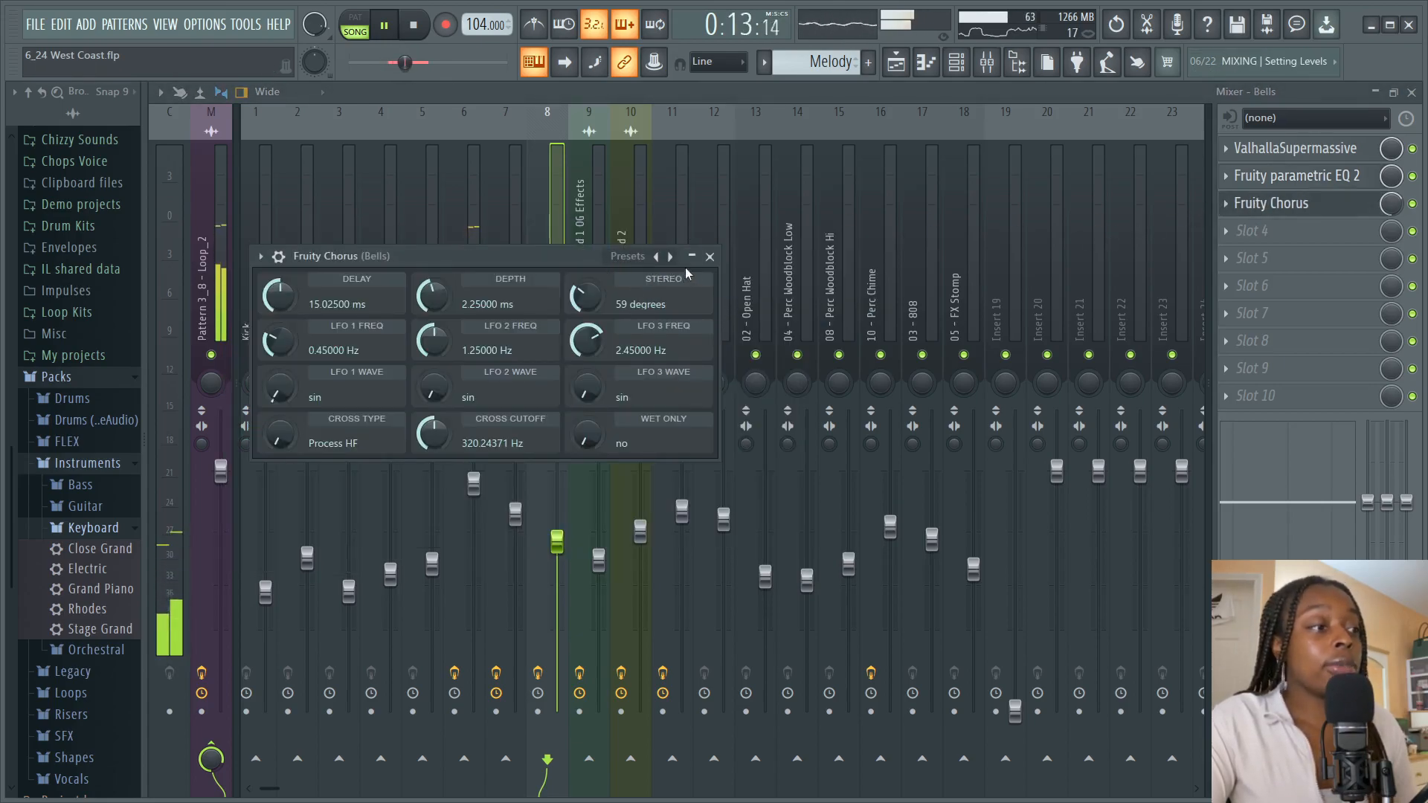
{"action": "left_click", "coordinate": [709, 257]}
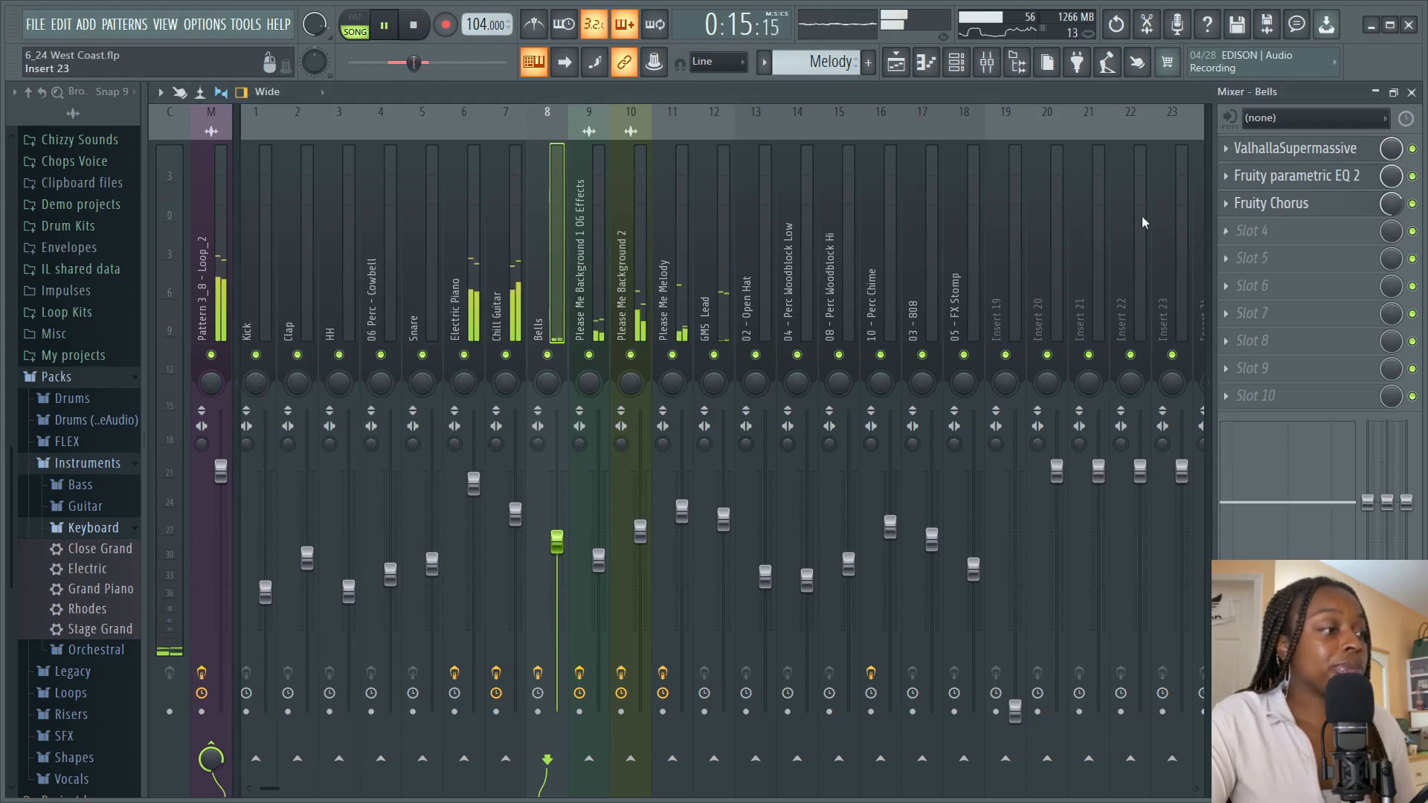
{"action": "key", "text": "space"}
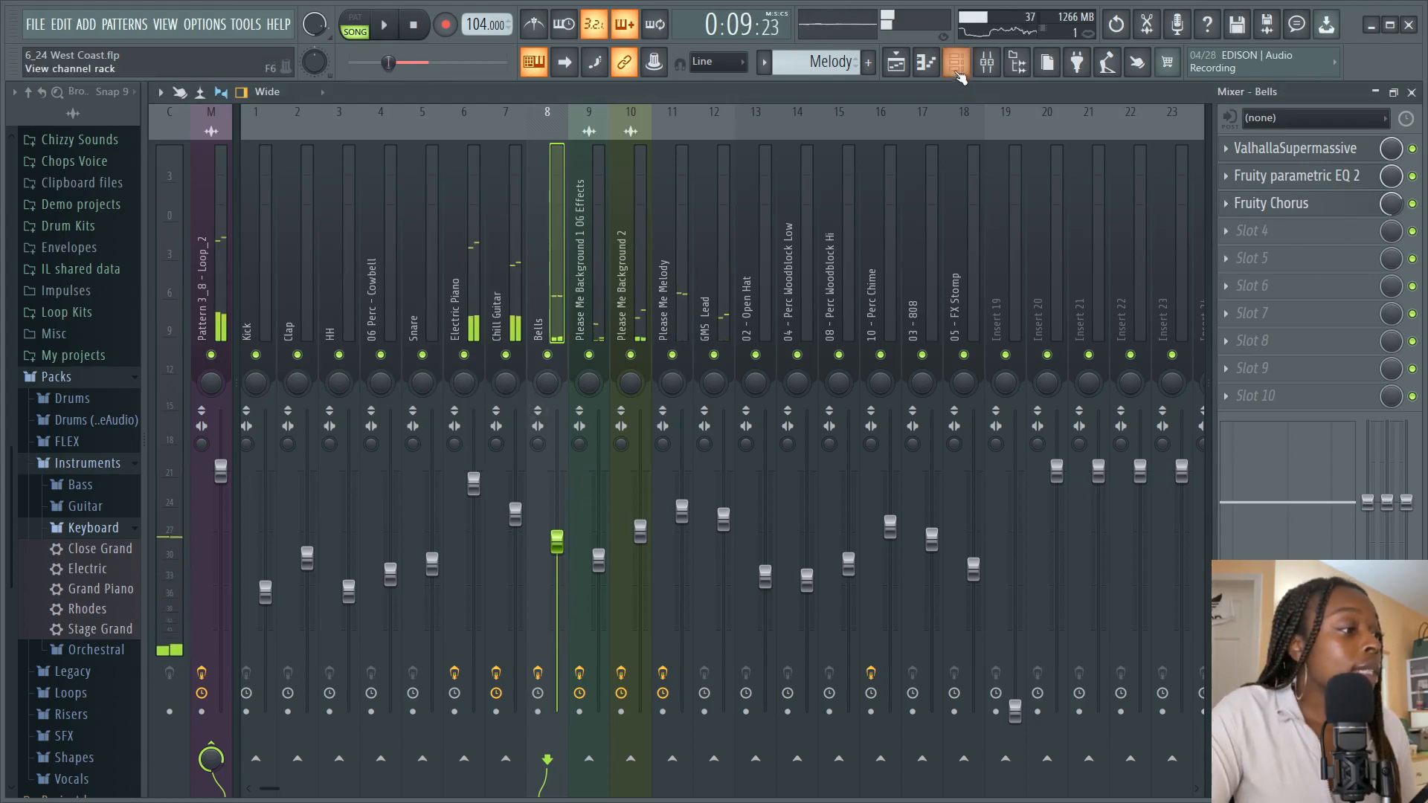
Step: Open the GMS instrument from the Channel rack, audition its Lead 2 sound with a few notes and close it
{"action": "left_click", "coordinate": [957, 67]}
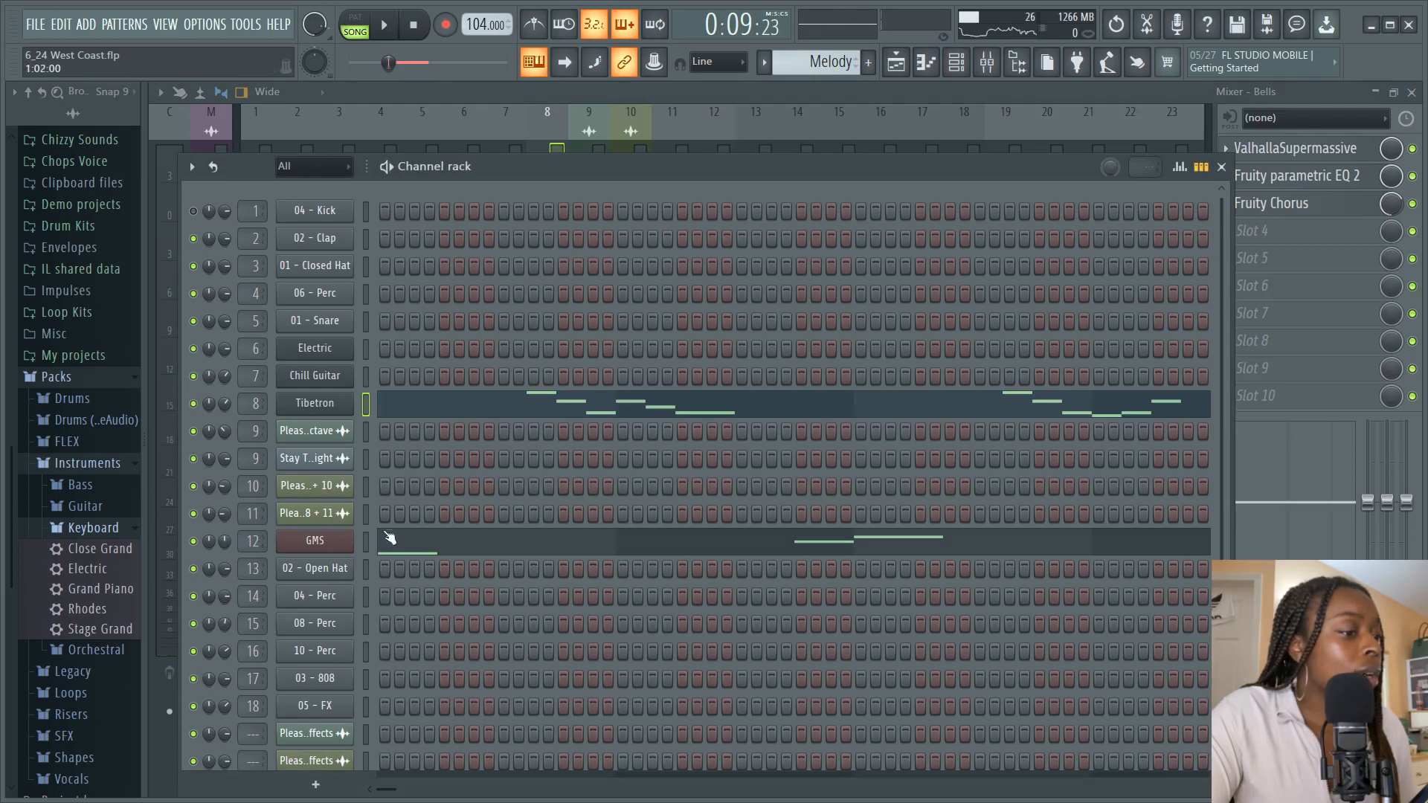
{"action": "left_click", "coordinate": [326, 545]}
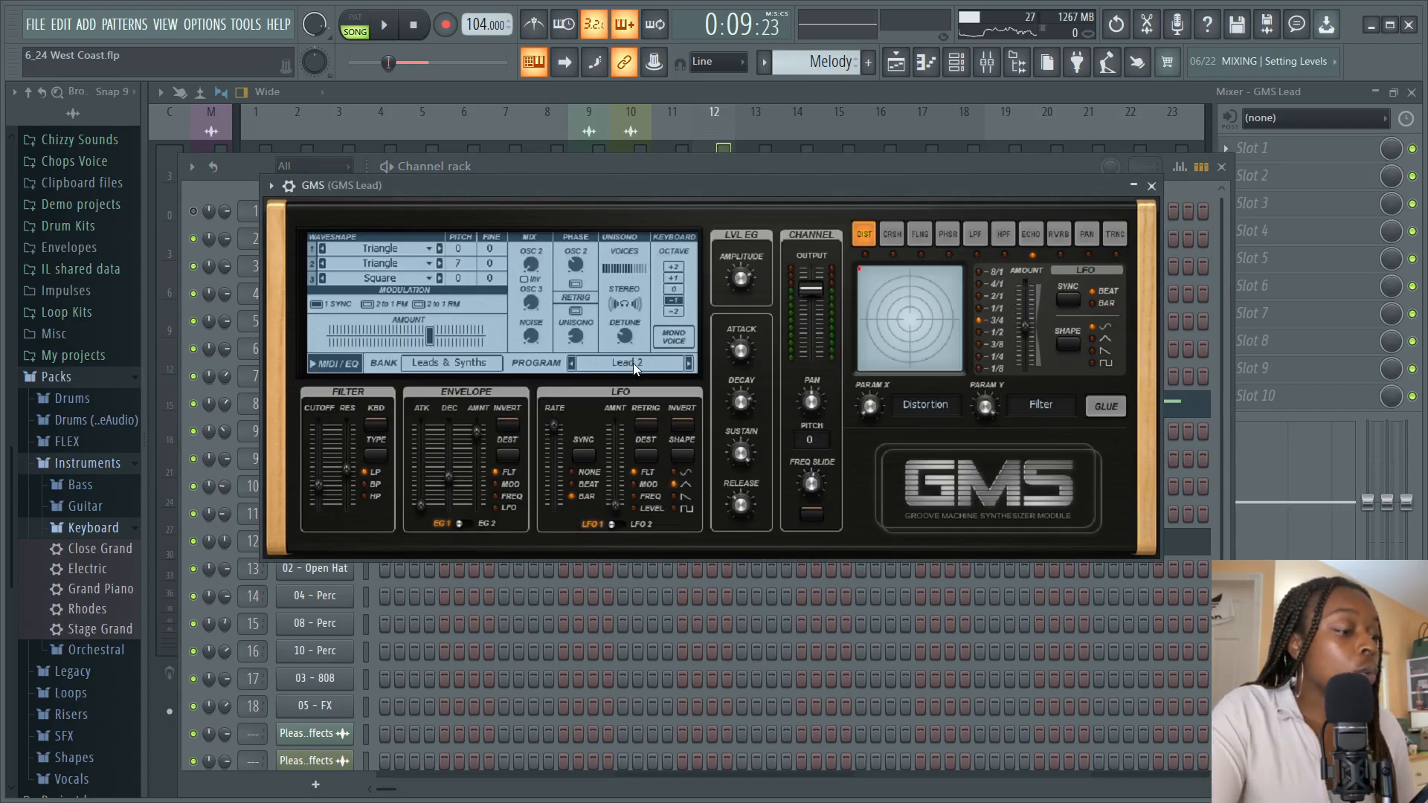
{"action": "key", "text": "w"}
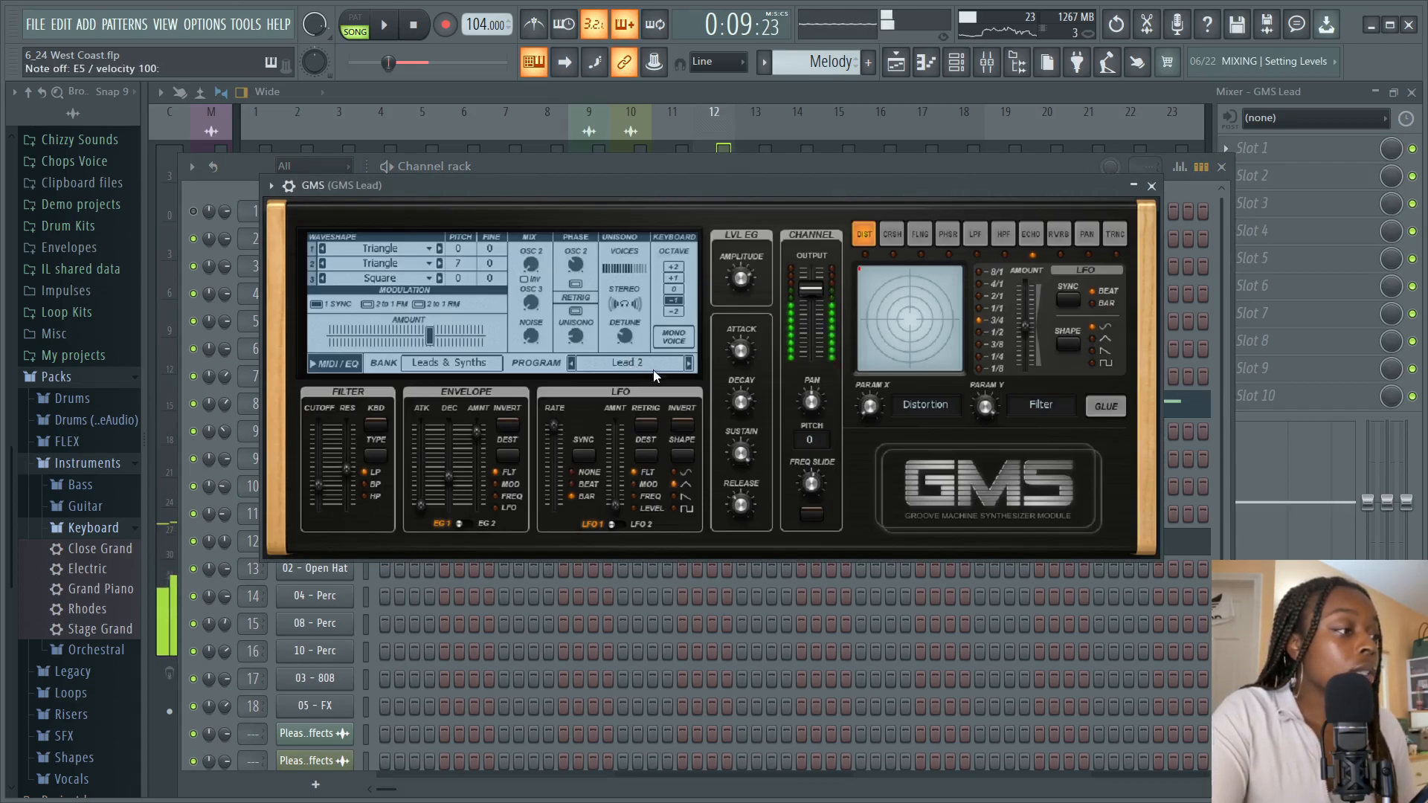
{"action": "key", "text": "e"}
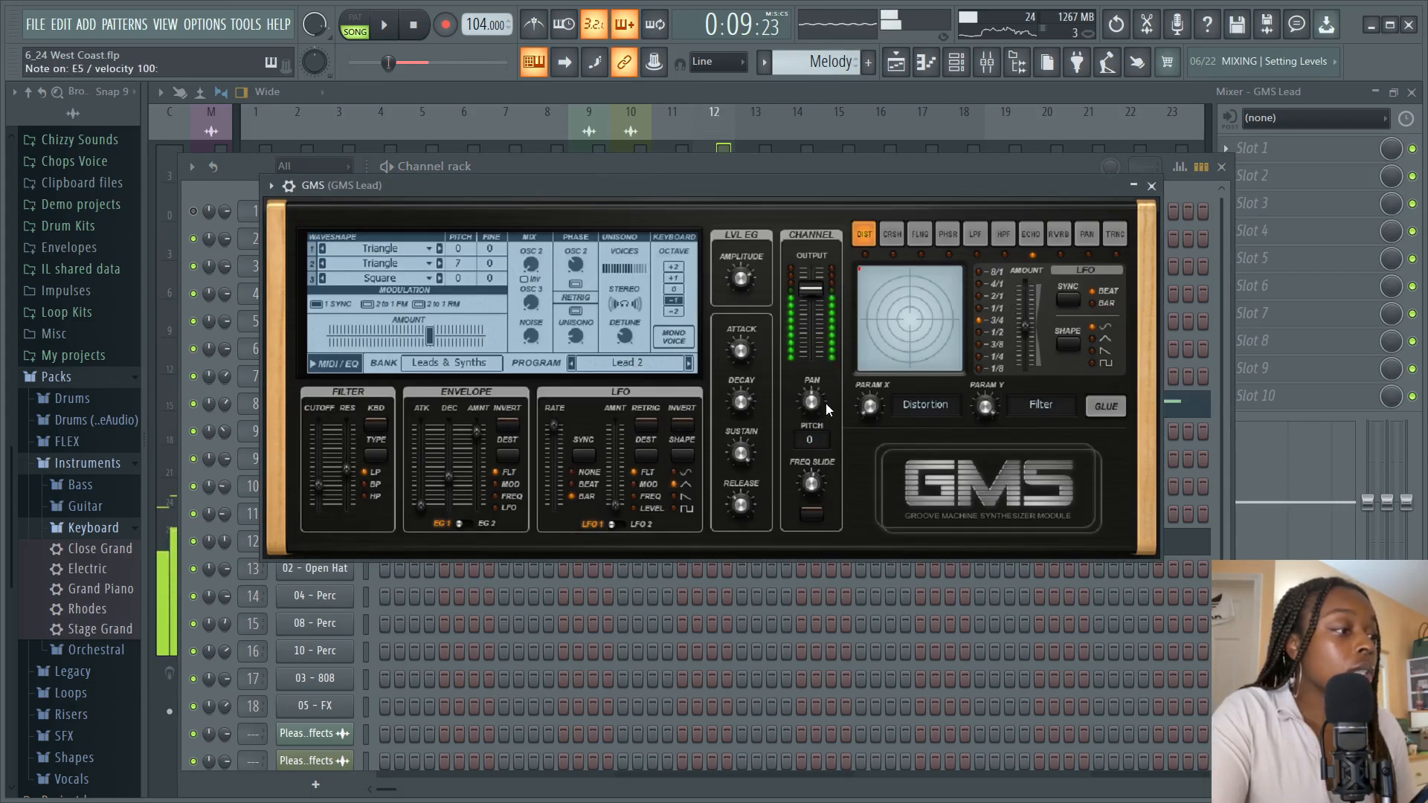
{"action": "left_click", "coordinate": [1151, 186]}
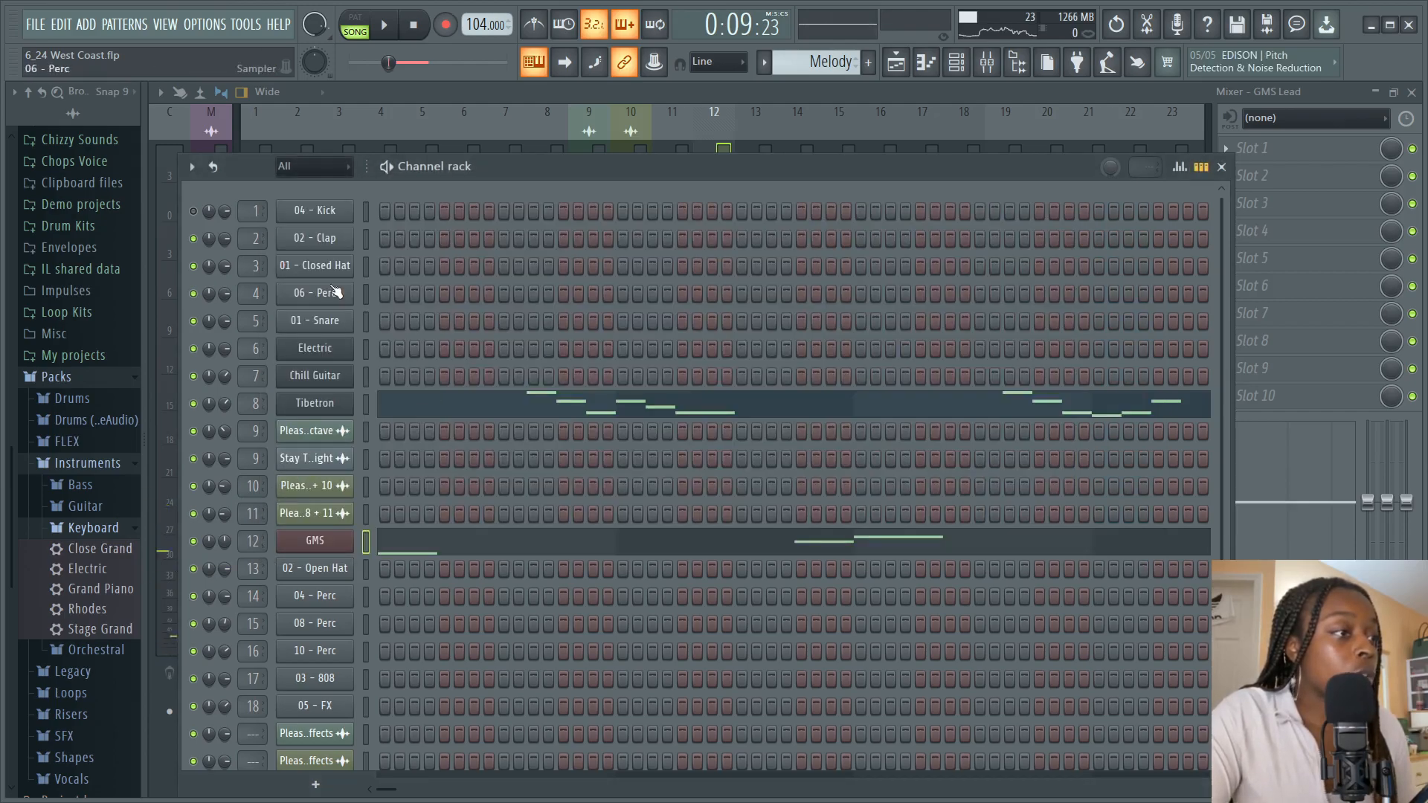
Step: Mute the clips on Tracks 1 to 5 in bars 5 to 8 and play the Melody pattern with its GMS notes shown in the Piano roll
{"action": "left_click", "coordinate": [896, 65]}
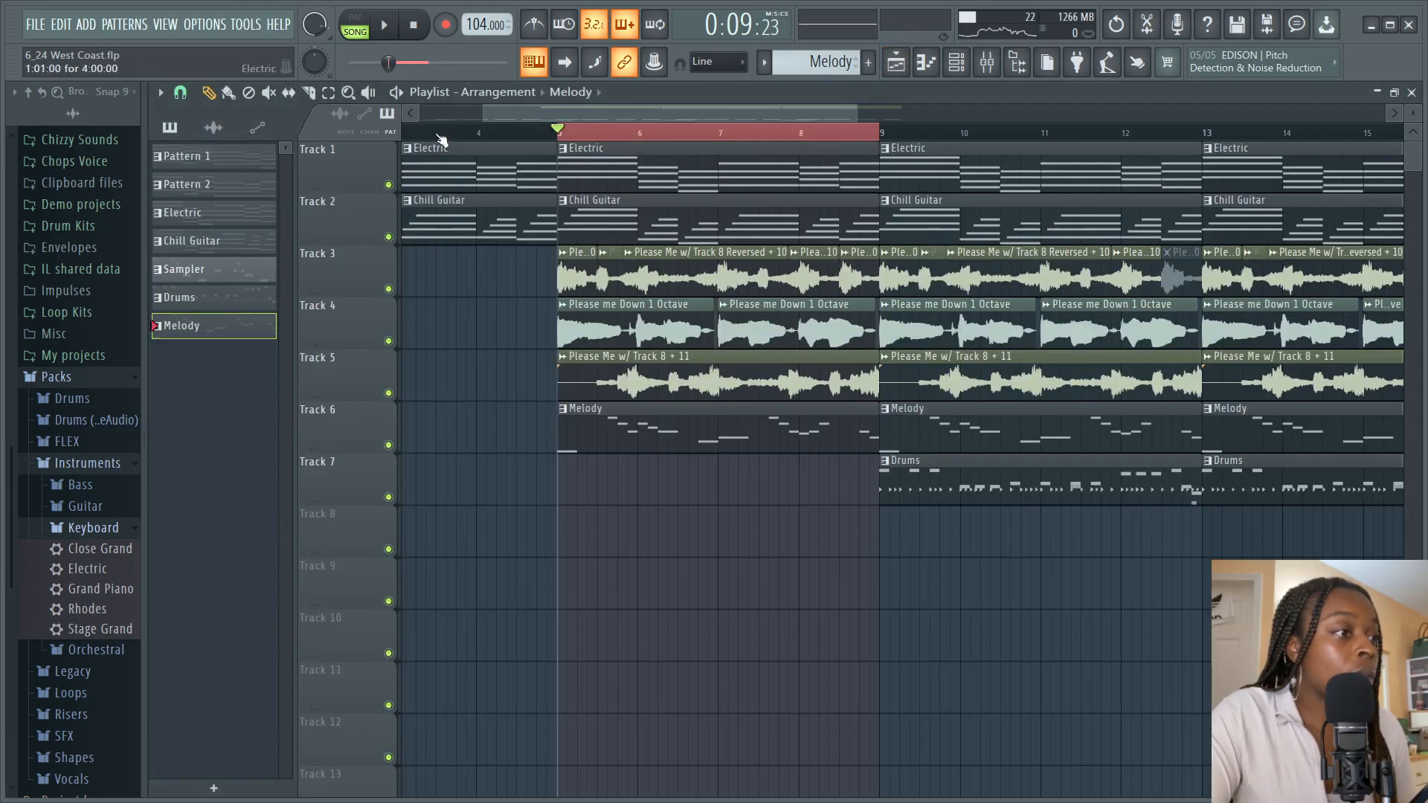
{"action": "mouse_move", "coordinate": [691, 379]}
{"action": "left_mouse_down"}
{"action": "mouse_move", "coordinate": [710, 361]}
{"action": "mouse_move", "coordinate": [695, 167]}
{"action": "left_mouse_up"}
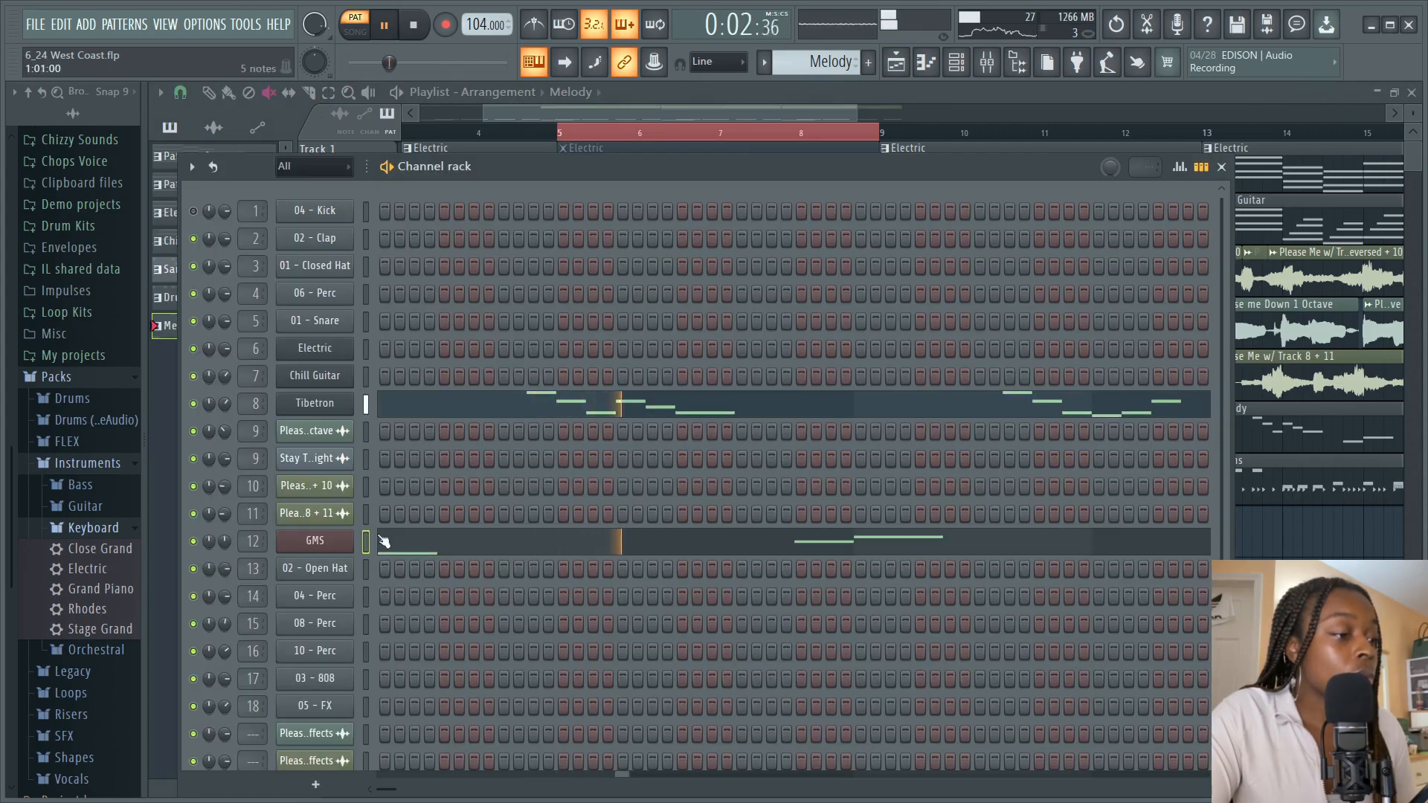
{"action": "right_click", "coordinate": [325, 551]}
{"action": "left_click", "coordinate": [412, 516]}
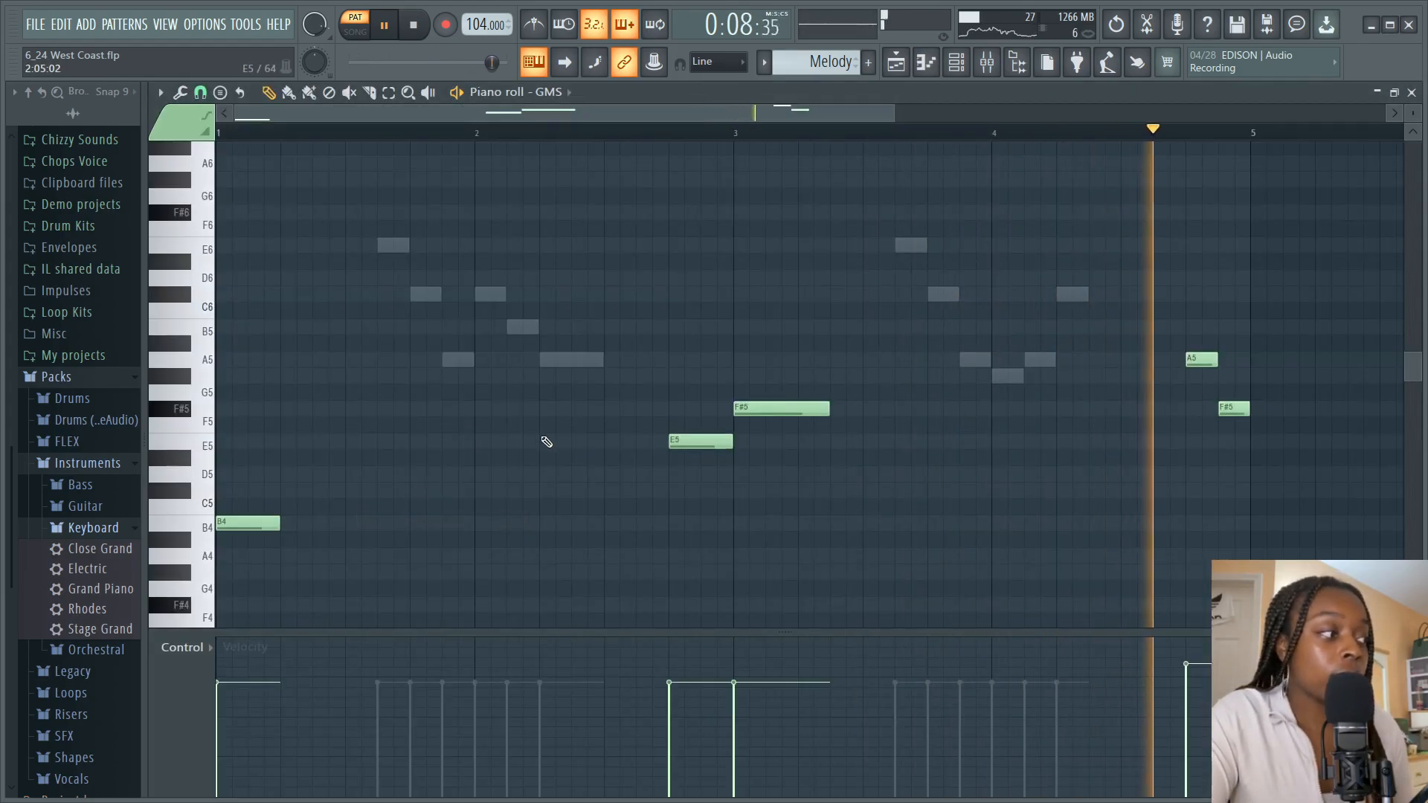
{"action": "key", "text": "space"}
{"action": "key", "text": "F6"}
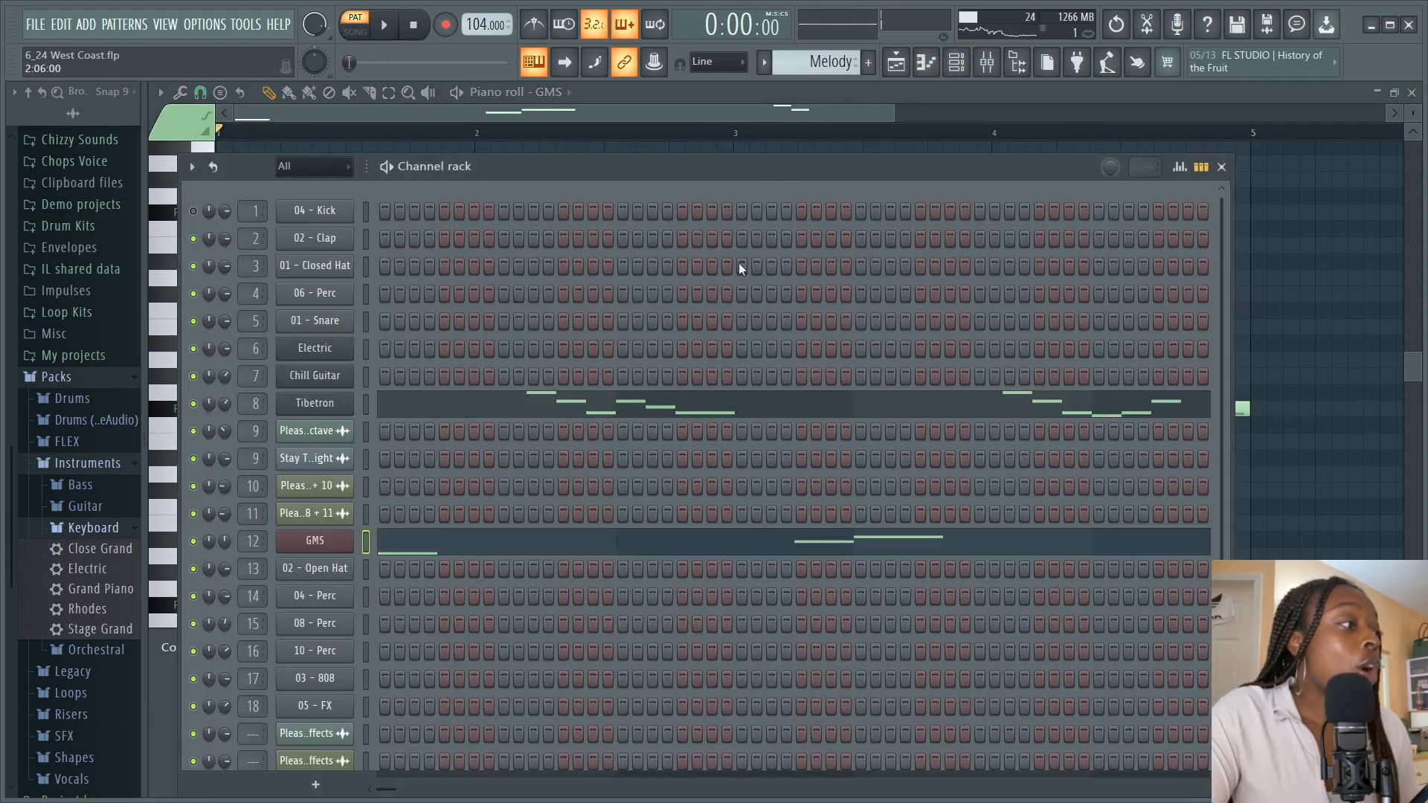
Step: Unmute the clips on Tracks 1 to 5 in bars 5 to 8 of the Playlist and play them with the melody
{"action": "left_click", "coordinate": [905, 61]}
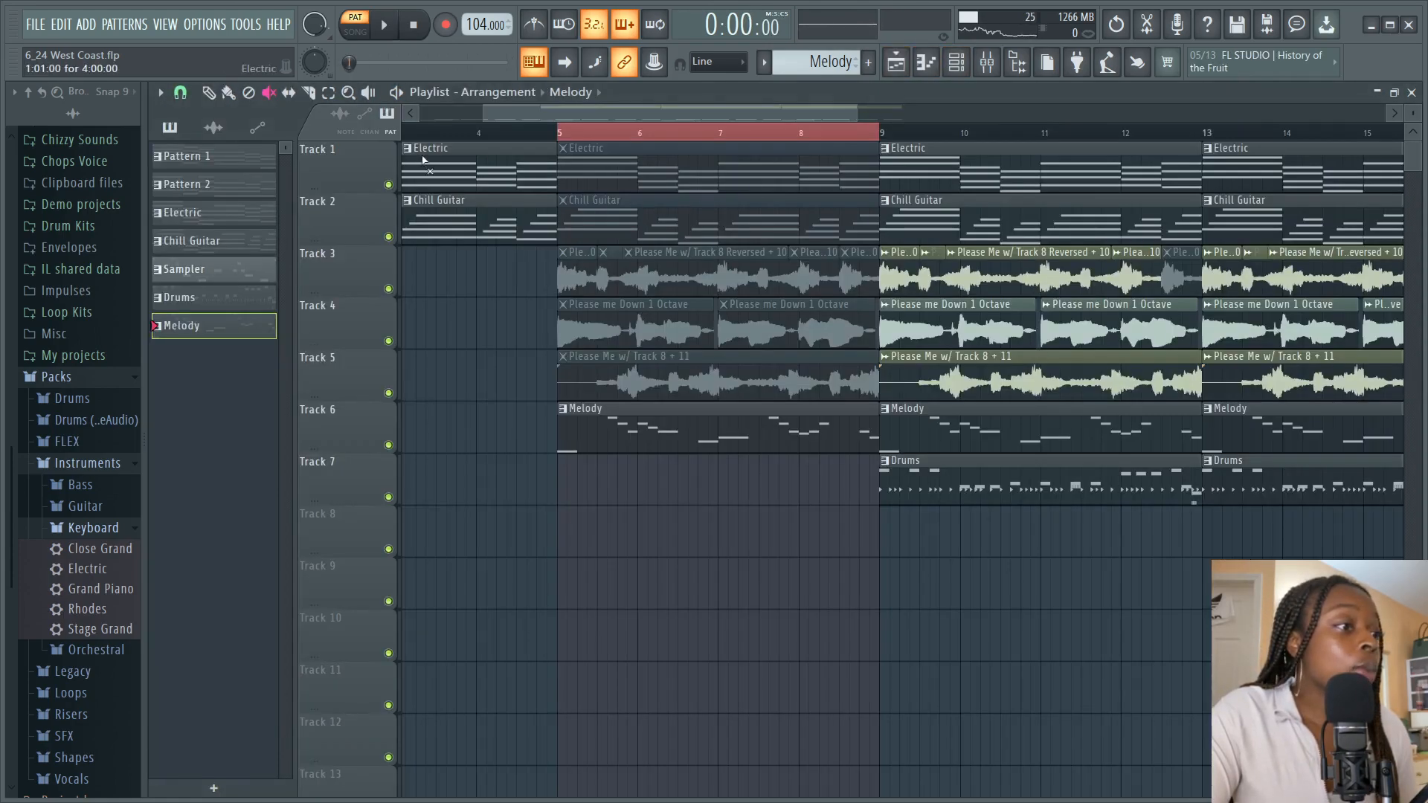
{"action": "left_click_drag", "start_coordinate": [643, 191], "coordinate": [599, 297]}
{"action": "mouse_move", "coordinate": [814, 272]}
{"action": "left_mouse_down"}
{"action": "mouse_move", "coordinate": [744, 327]}
{"action": "mouse_move", "coordinate": [669, 331]}
{"action": "mouse_move", "coordinate": [779, 430]}
{"action": "left_mouse_up"}
{"action": "key", "text": "space"}
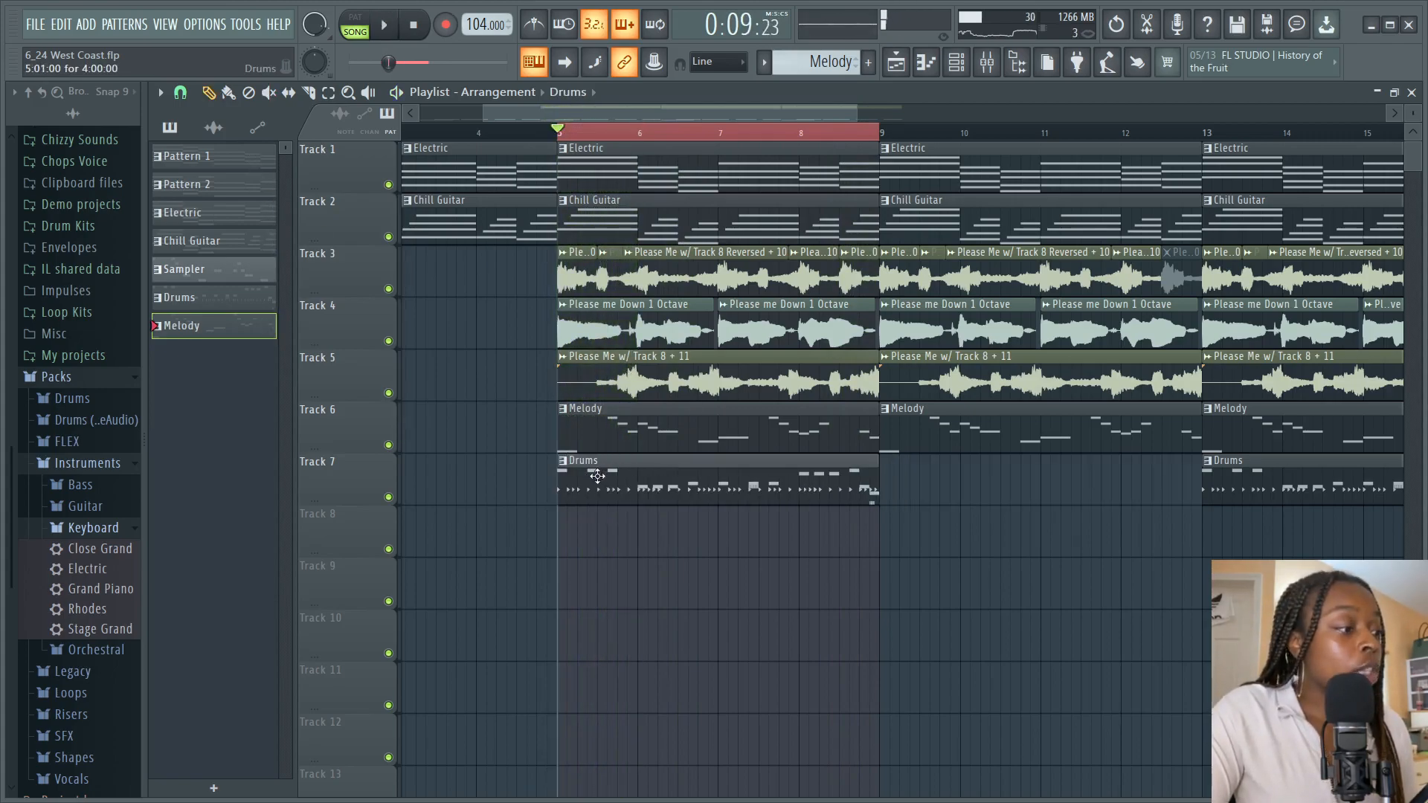
Step: Select the Drums clip on Track 7 in bars 5 to 8 and play that section with all the layers
{"action": "left_click", "coordinate": [714, 480]}
{"action": "key", "text": "space"}
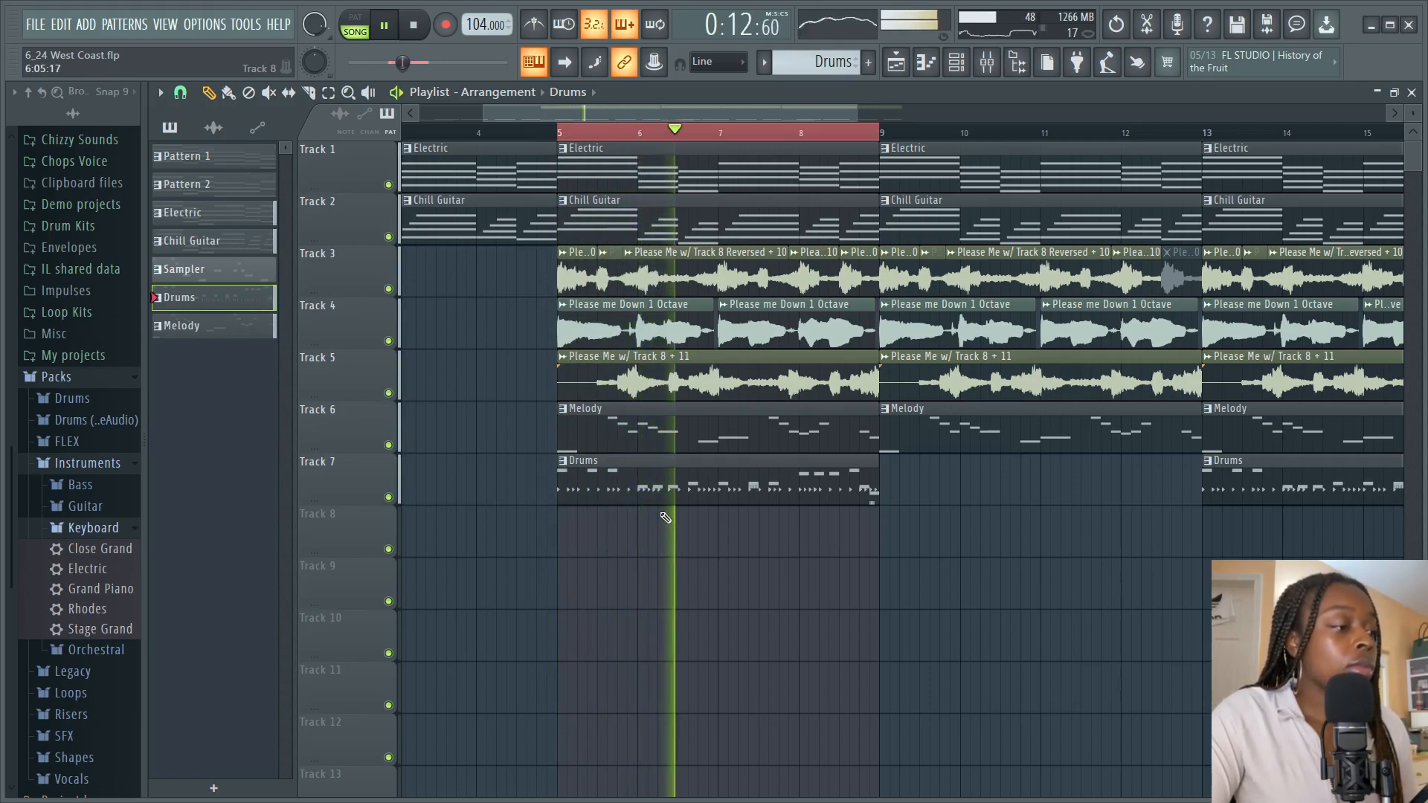
{"action": "key", "text": "space"}
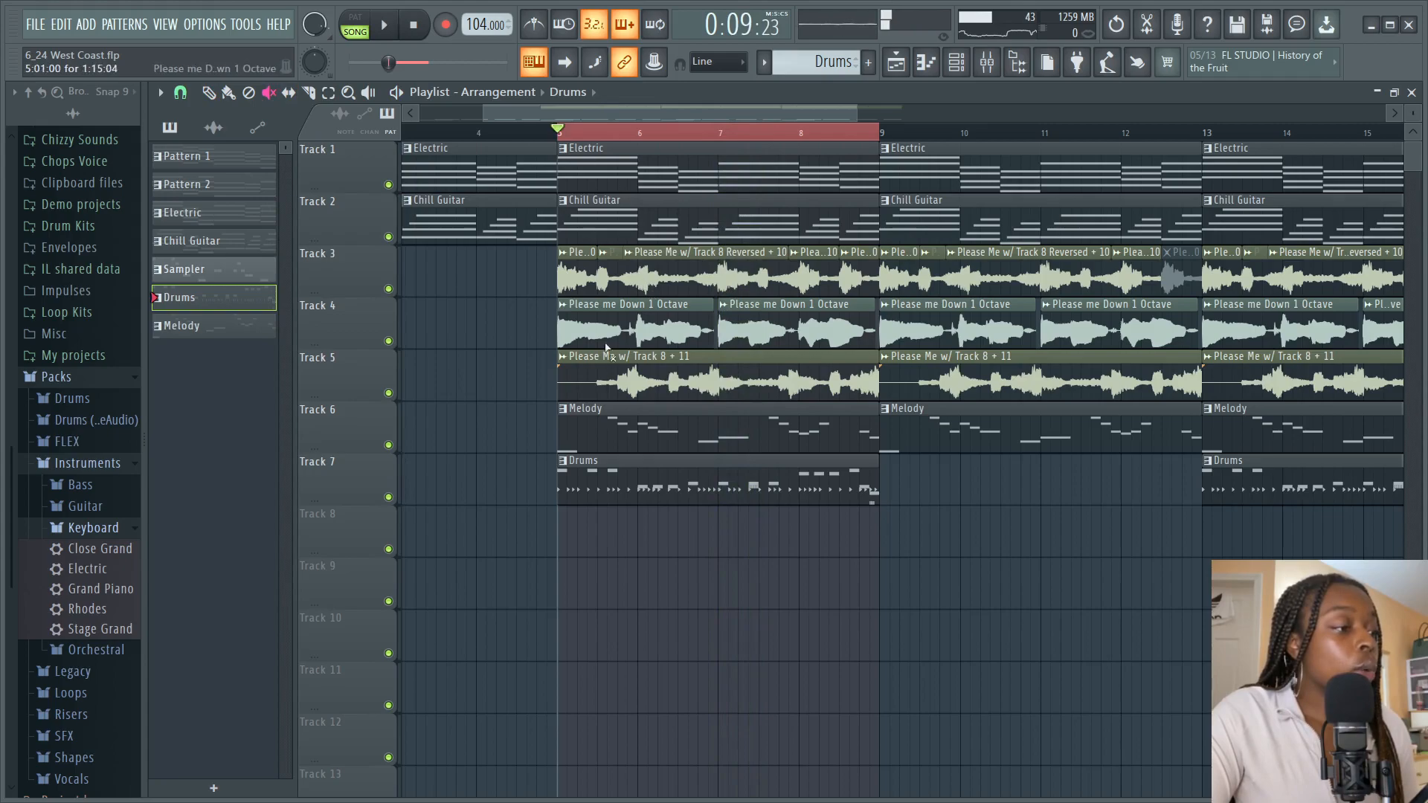
Step: Show the Drums pattern in the Channel rack in pattern mode and open the Stick drum kit folder under Drum Kits
{"action": "left_click", "coordinate": [363, 26]}
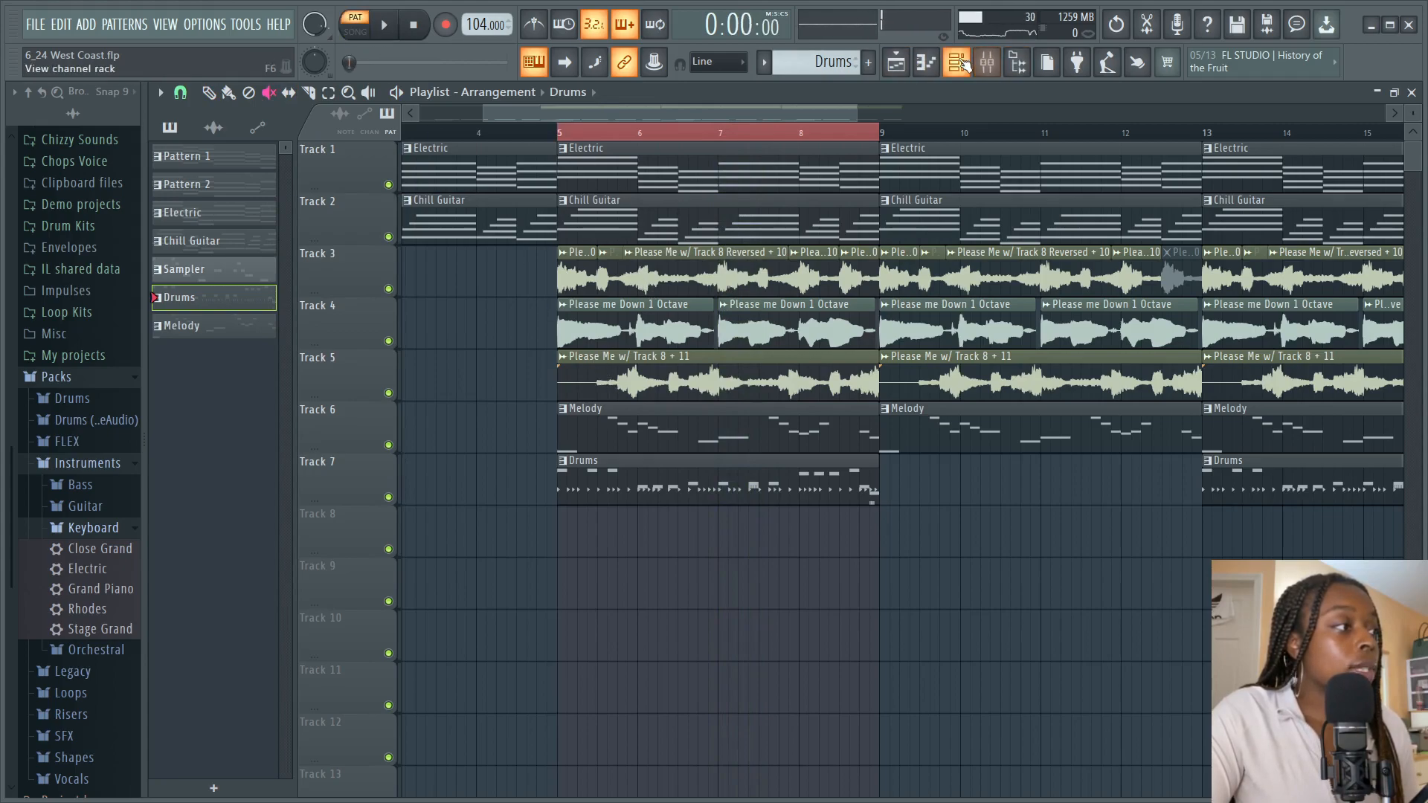
{"action": "key", "text": "F6"}
{"action": "scroll", "coordinate": [112, 393], "scroll_direction": "up", "scroll_amount": 3}
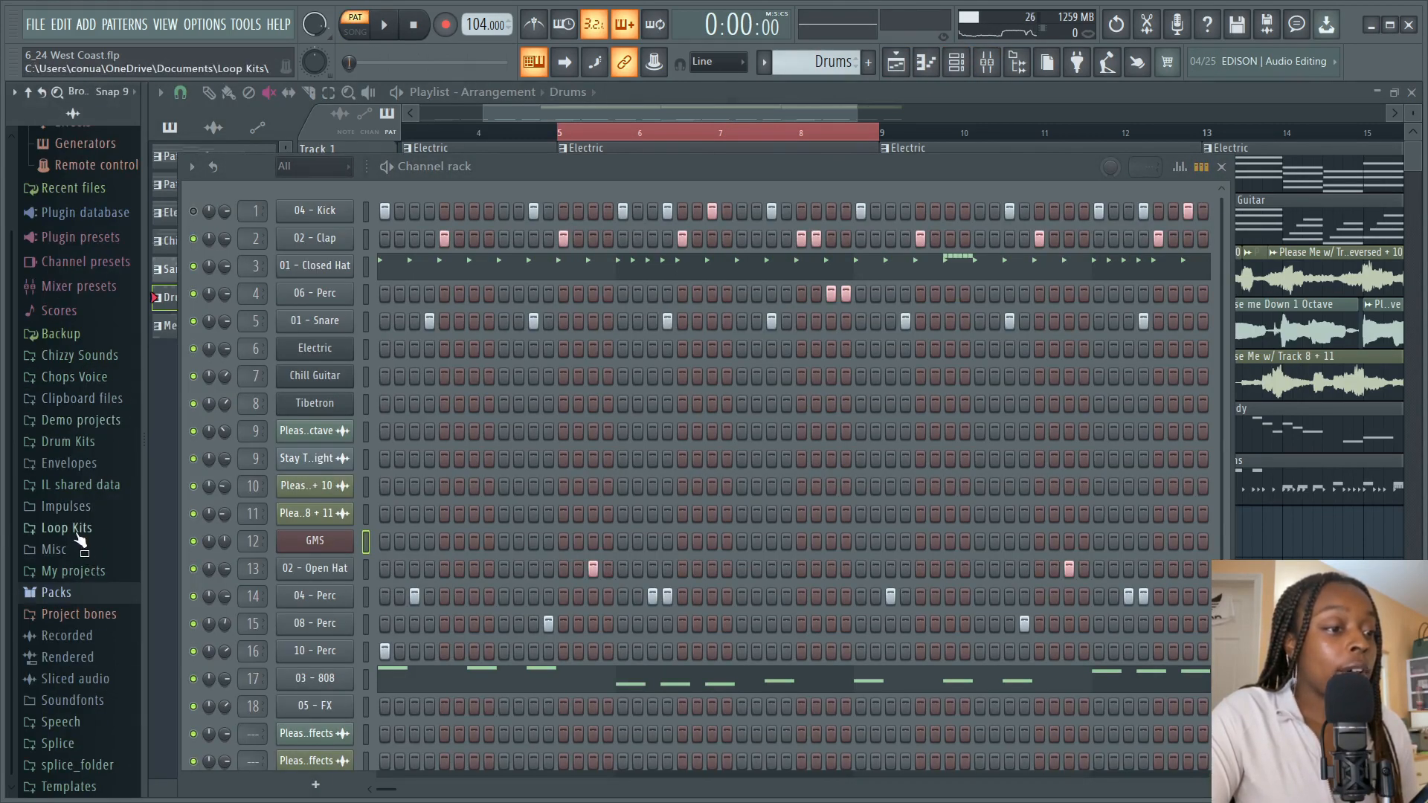
{"action": "left_click", "coordinate": [91, 442]}
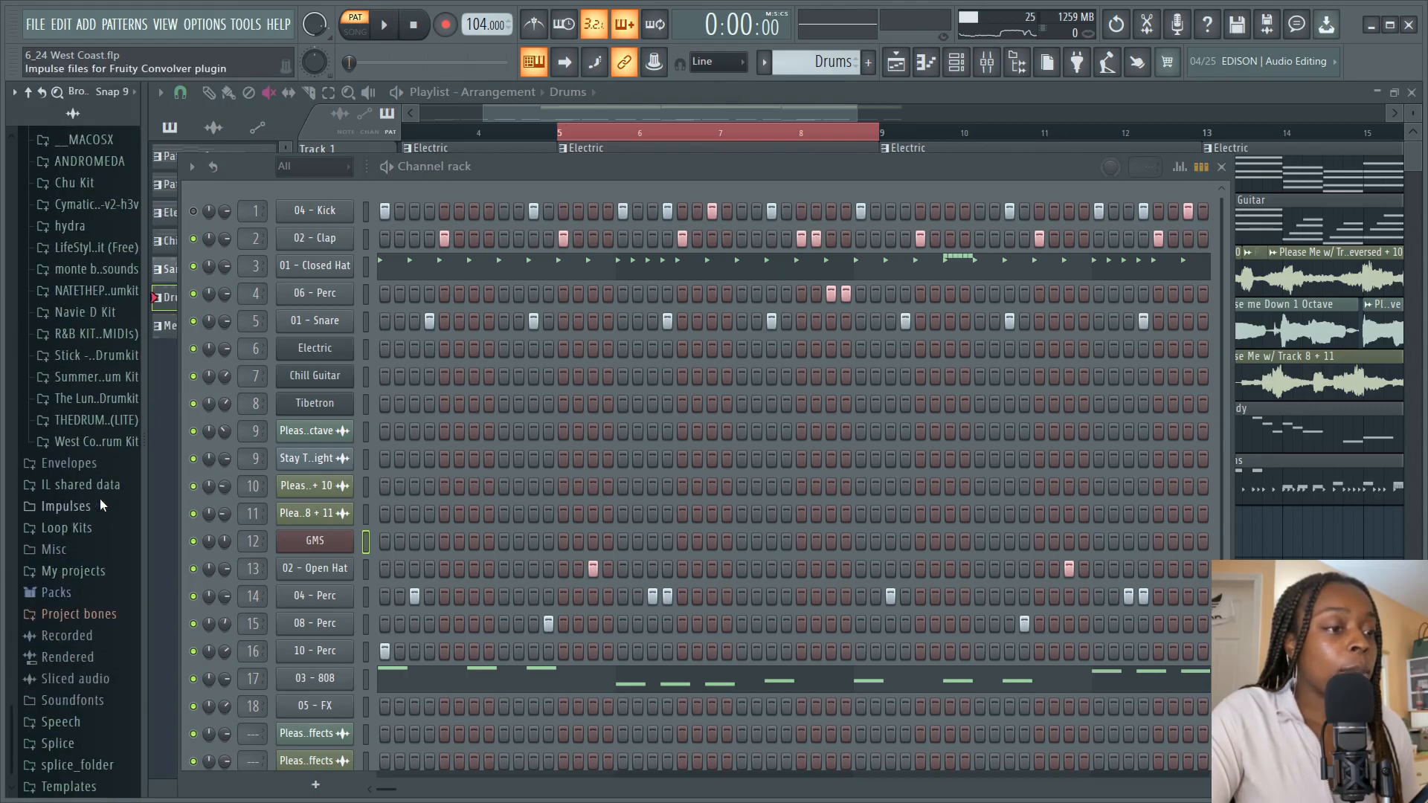
{"action": "left_click", "coordinate": [99, 357]}
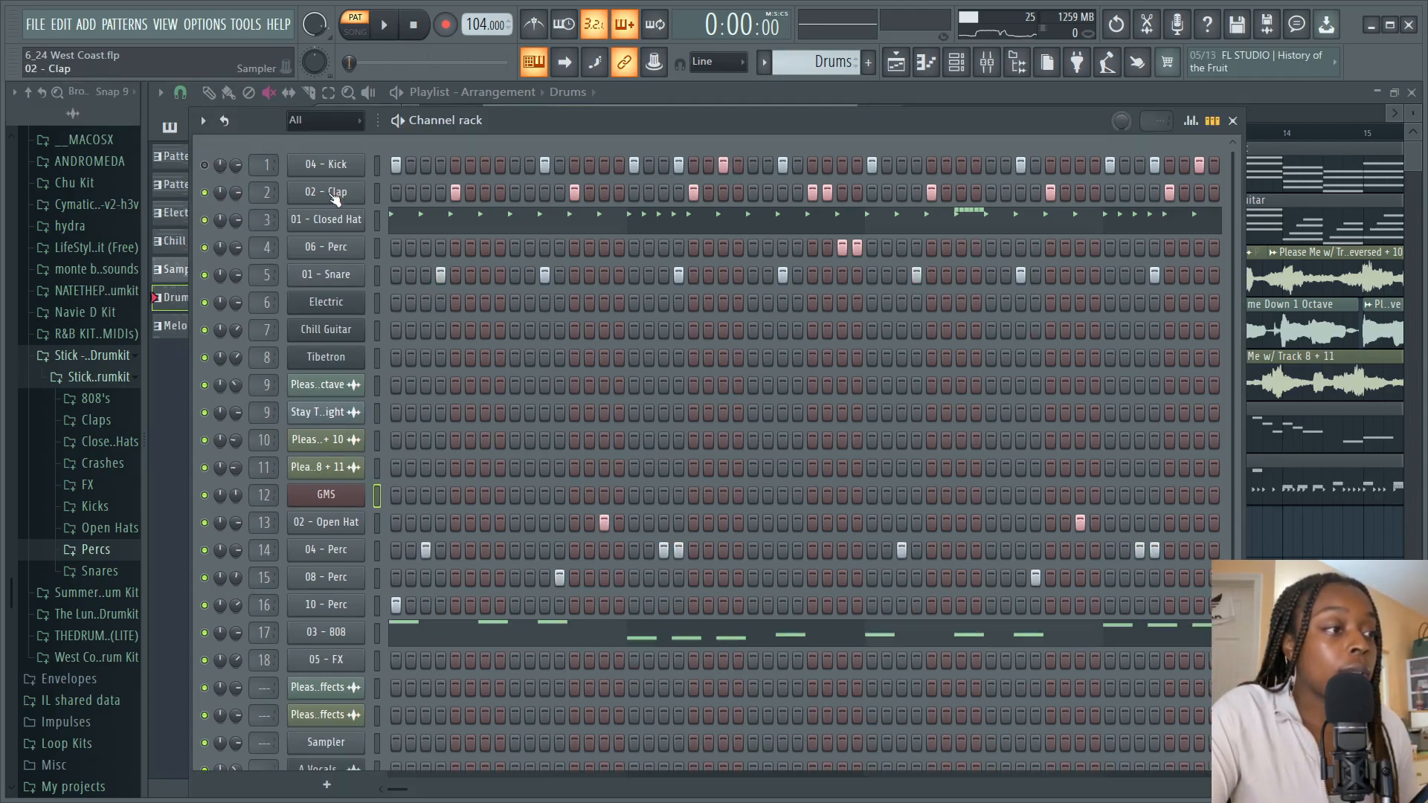
Step: Show the 02 - Clap notes in the Piano roll, return to the Channel rack and play the clap on its own
{"action": "right_click", "coordinate": [357, 192]}
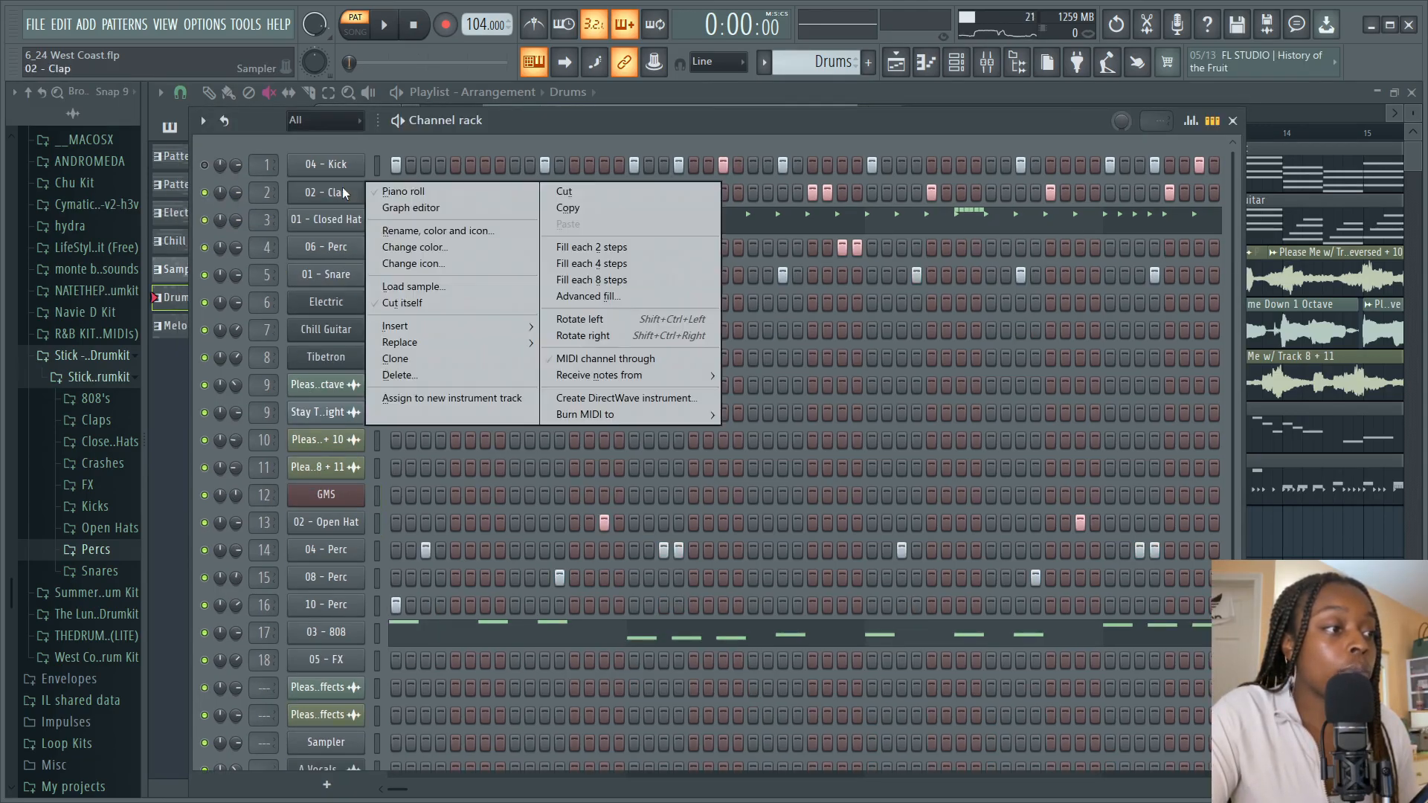
{"action": "left_click", "coordinate": [403, 190]}
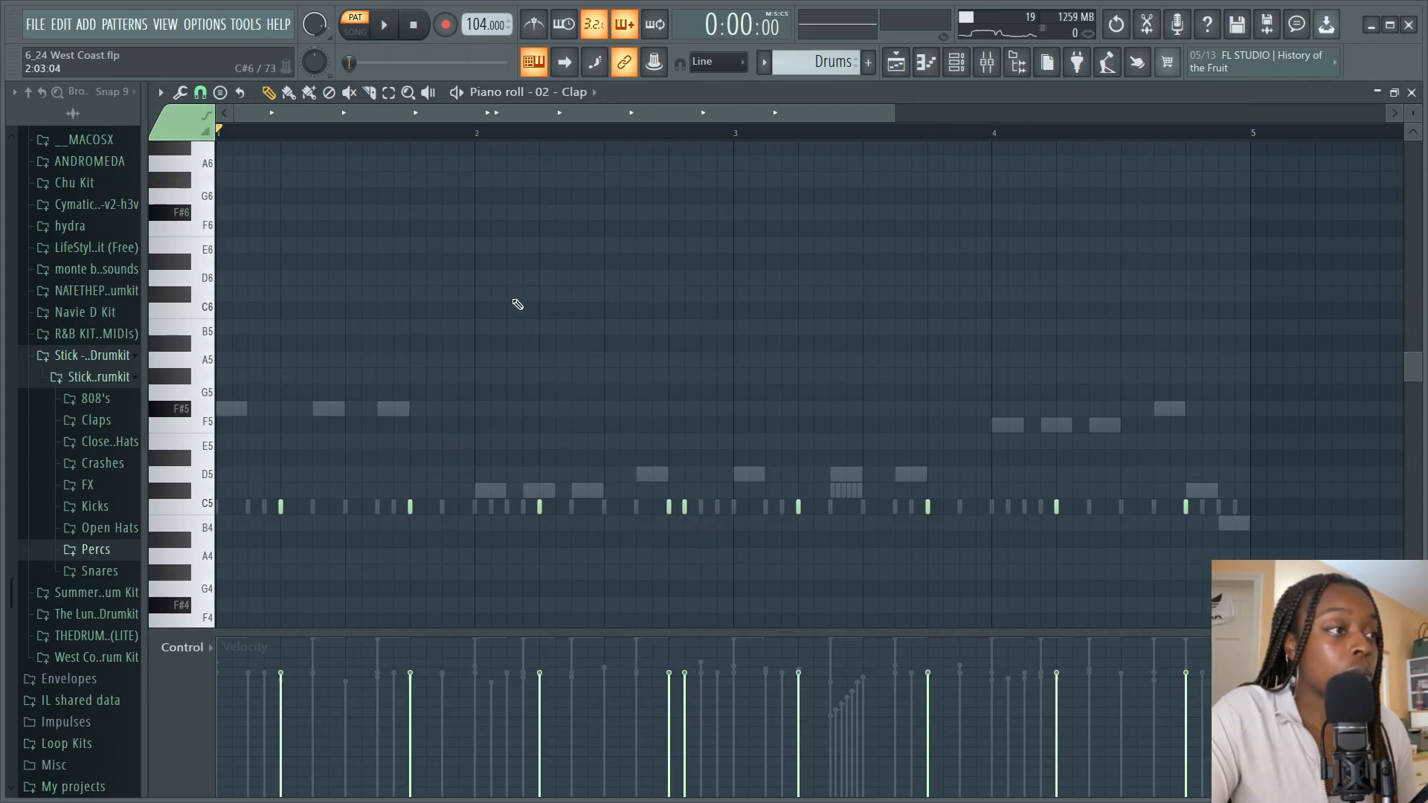
{"action": "left_click", "coordinate": [956, 64]}
{"action": "key", "text": "space"}
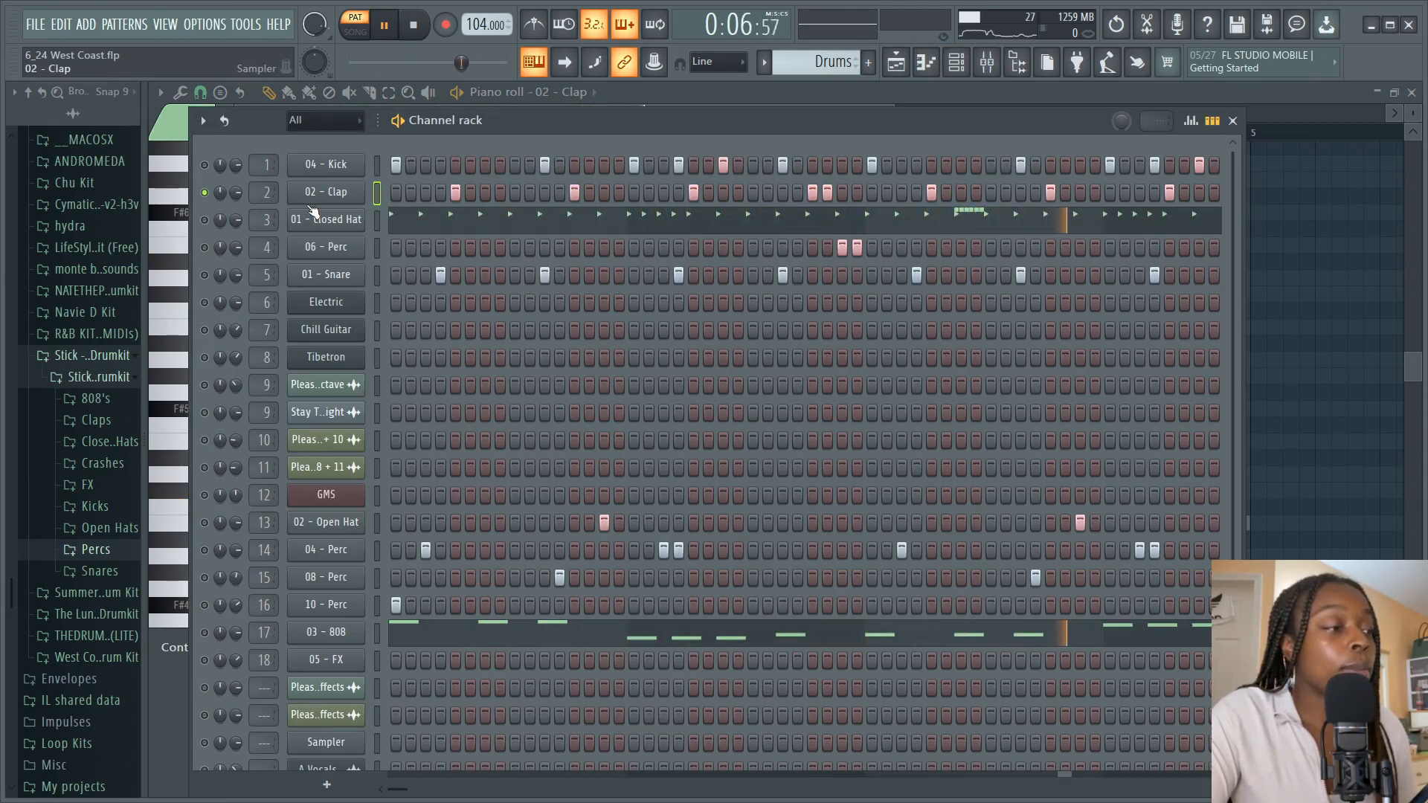
{"action": "key", "text": "space"}
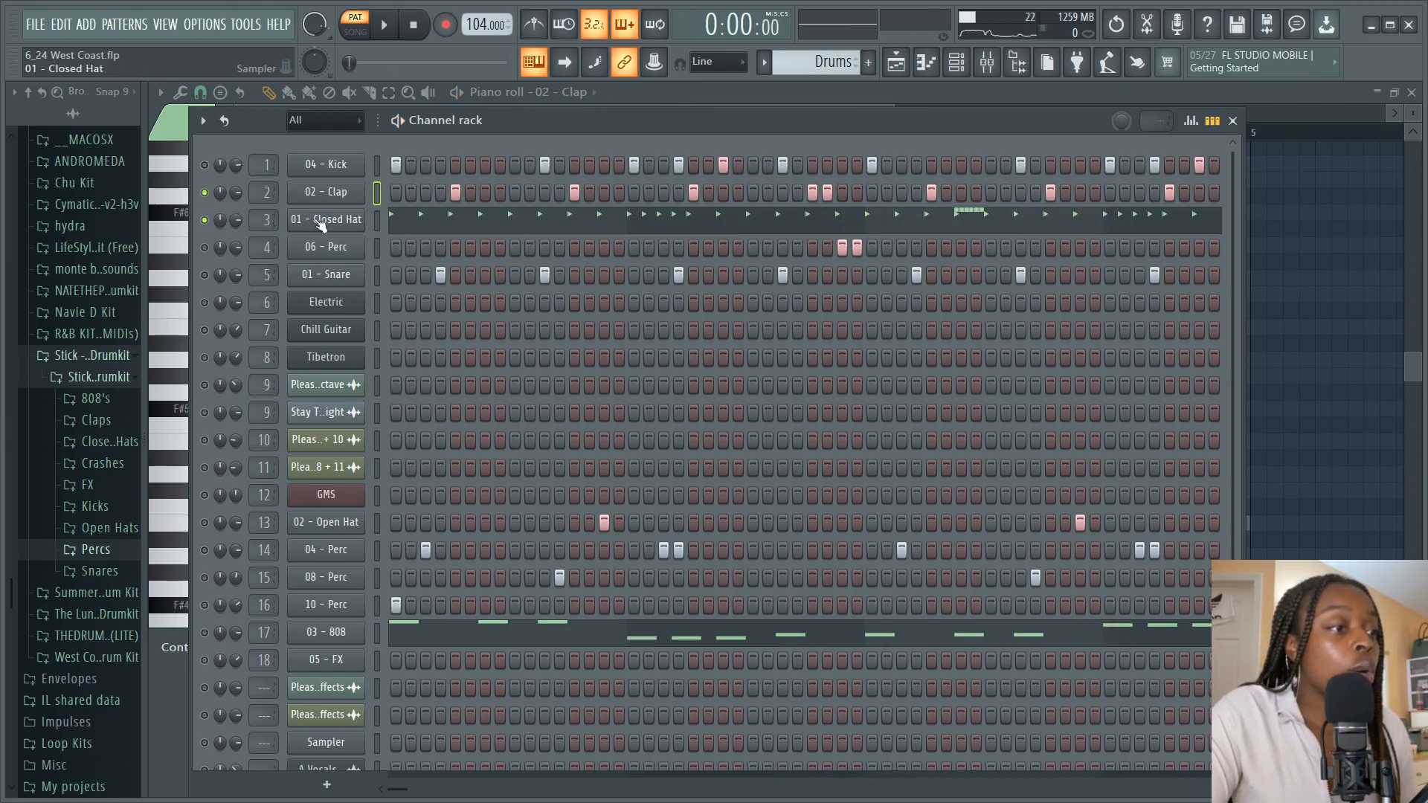
Step: Show the 01 - Closed Hat notes in the Piano roll and play them, including the lower-pitched roll at the end
{"action": "right_click", "coordinate": [344, 221]}
{"action": "left_click", "coordinate": [394, 218]}
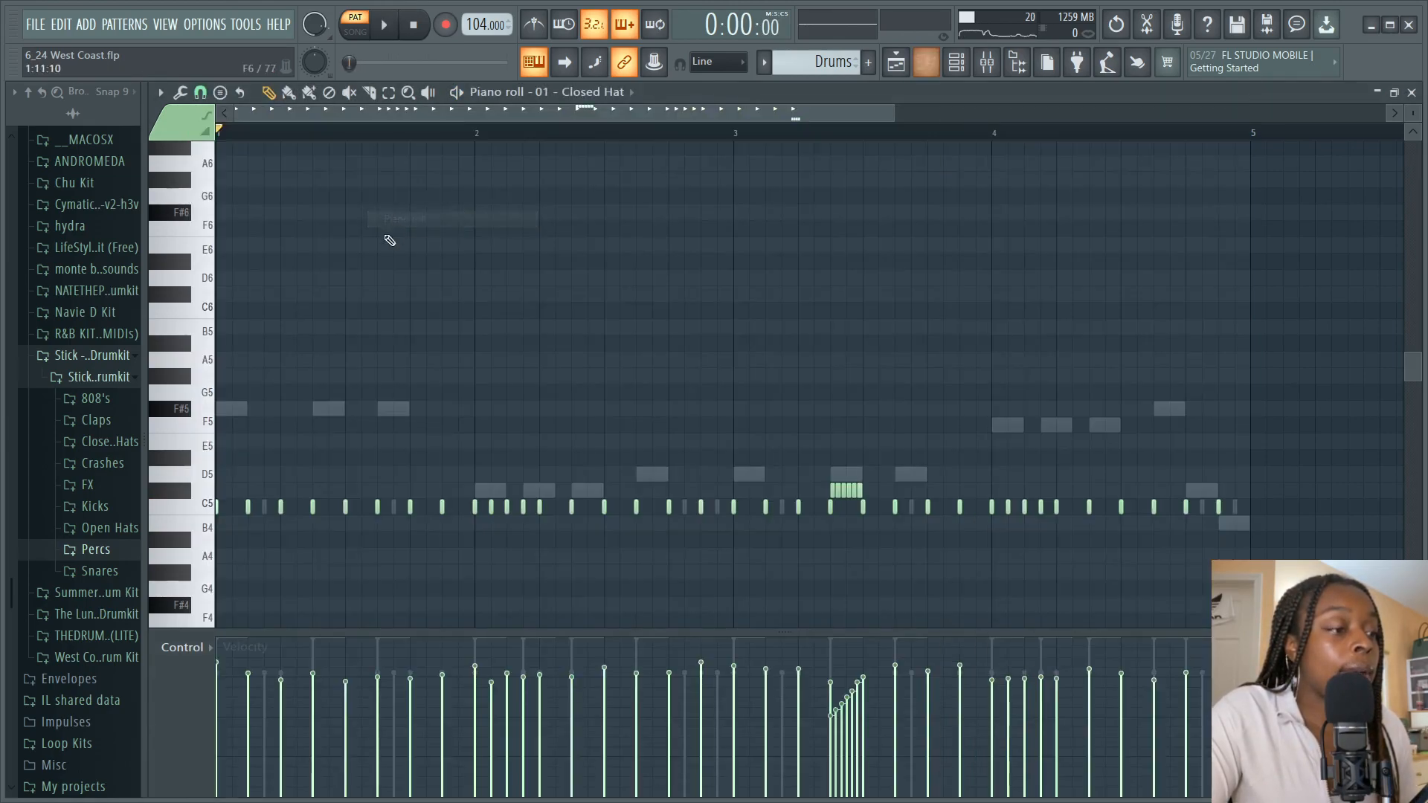
{"action": "key", "text": "space"}
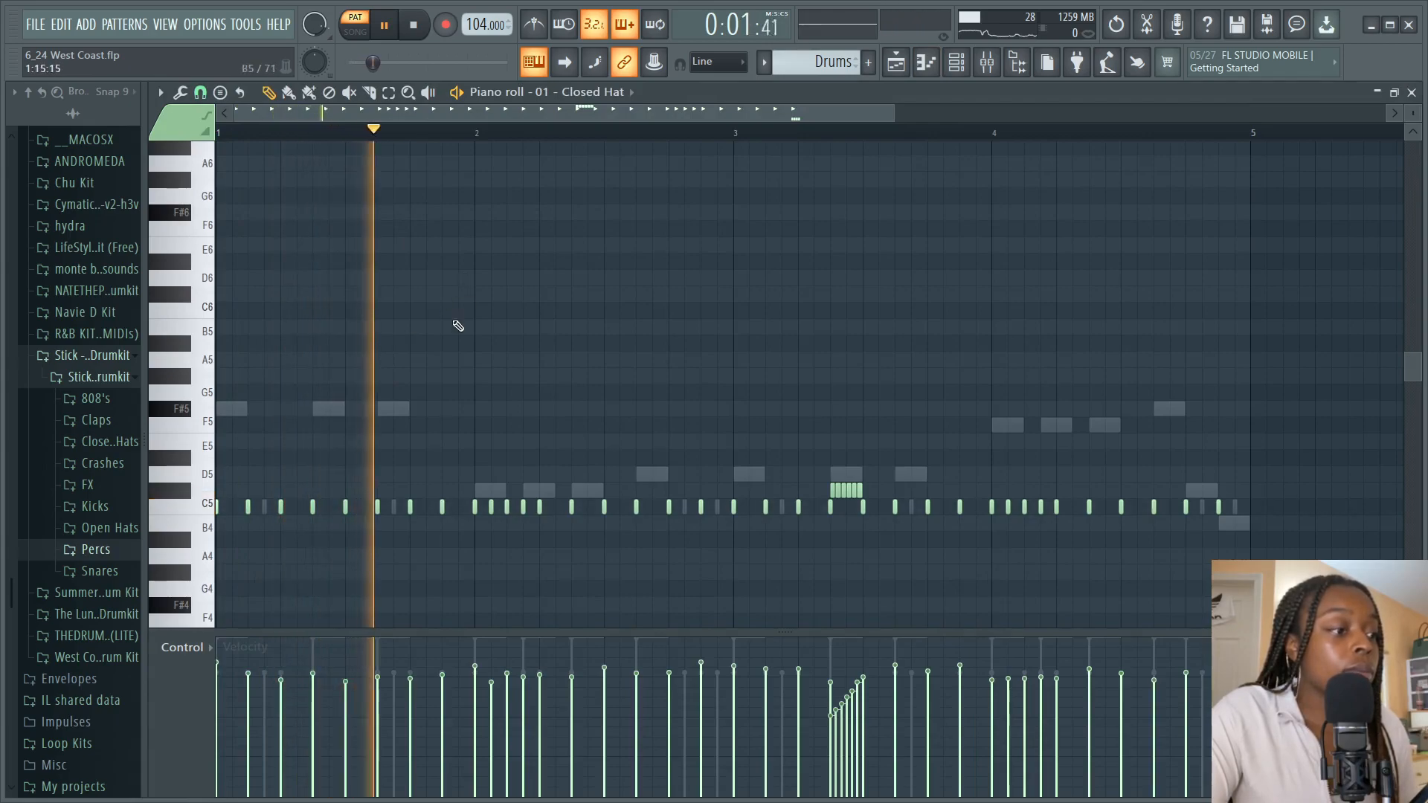
{"action": "scroll", "coordinate": [415, 396], "scroll_direction": "down", "scroll_amount": 3}
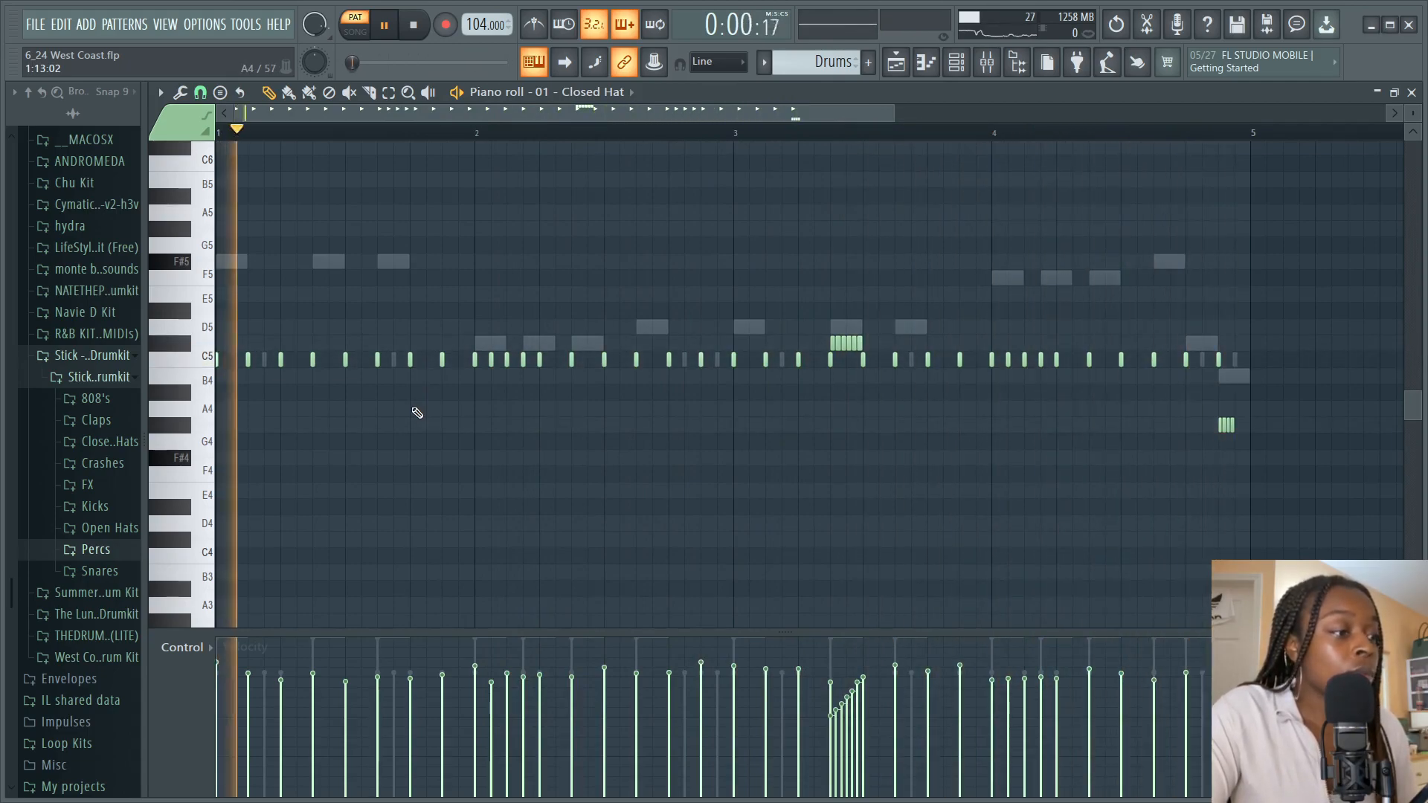
Step: Return to the Channel rack and play the clap, closed hat, snare, open hat and perc channels layered together
{"action": "key", "text": "F6"}
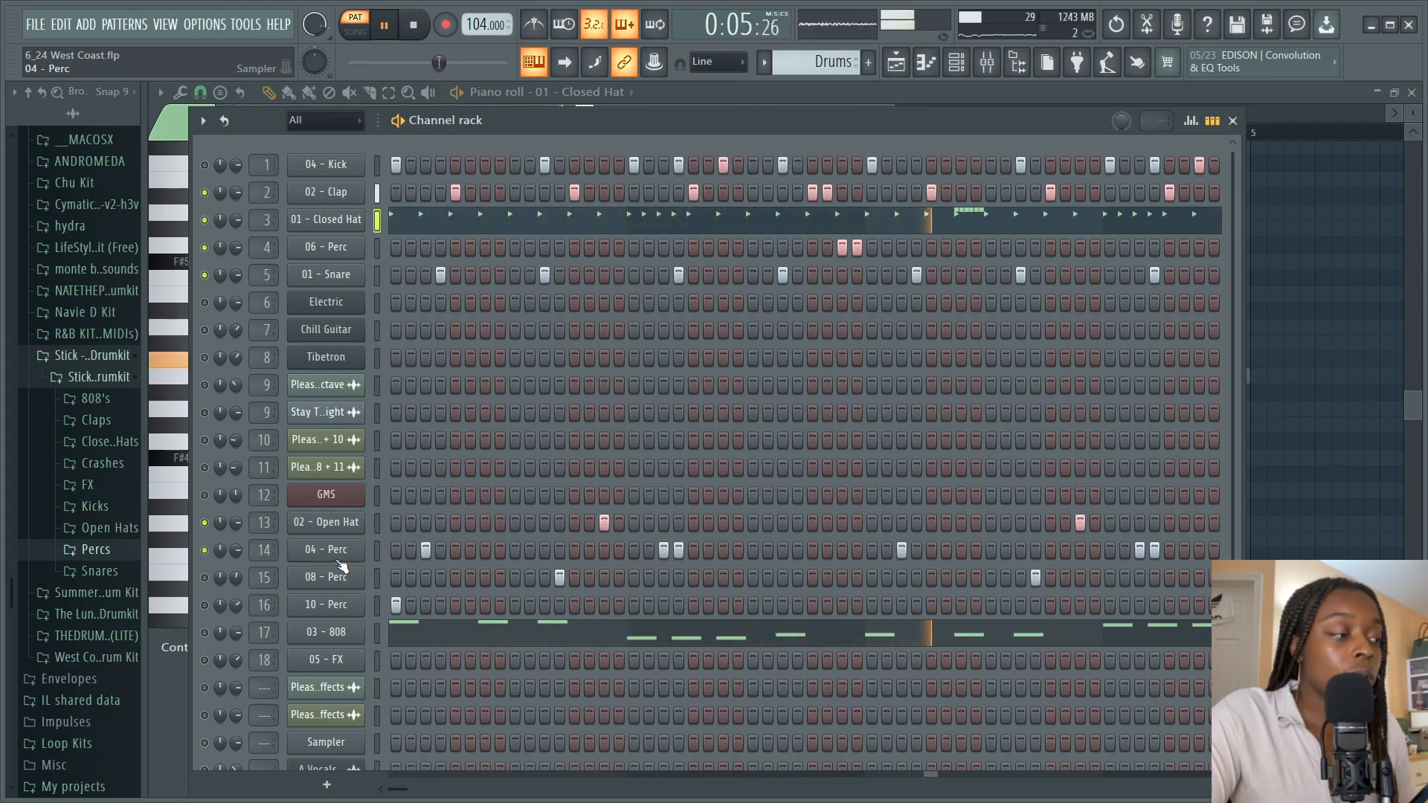
{"action": "key", "text": "space"}
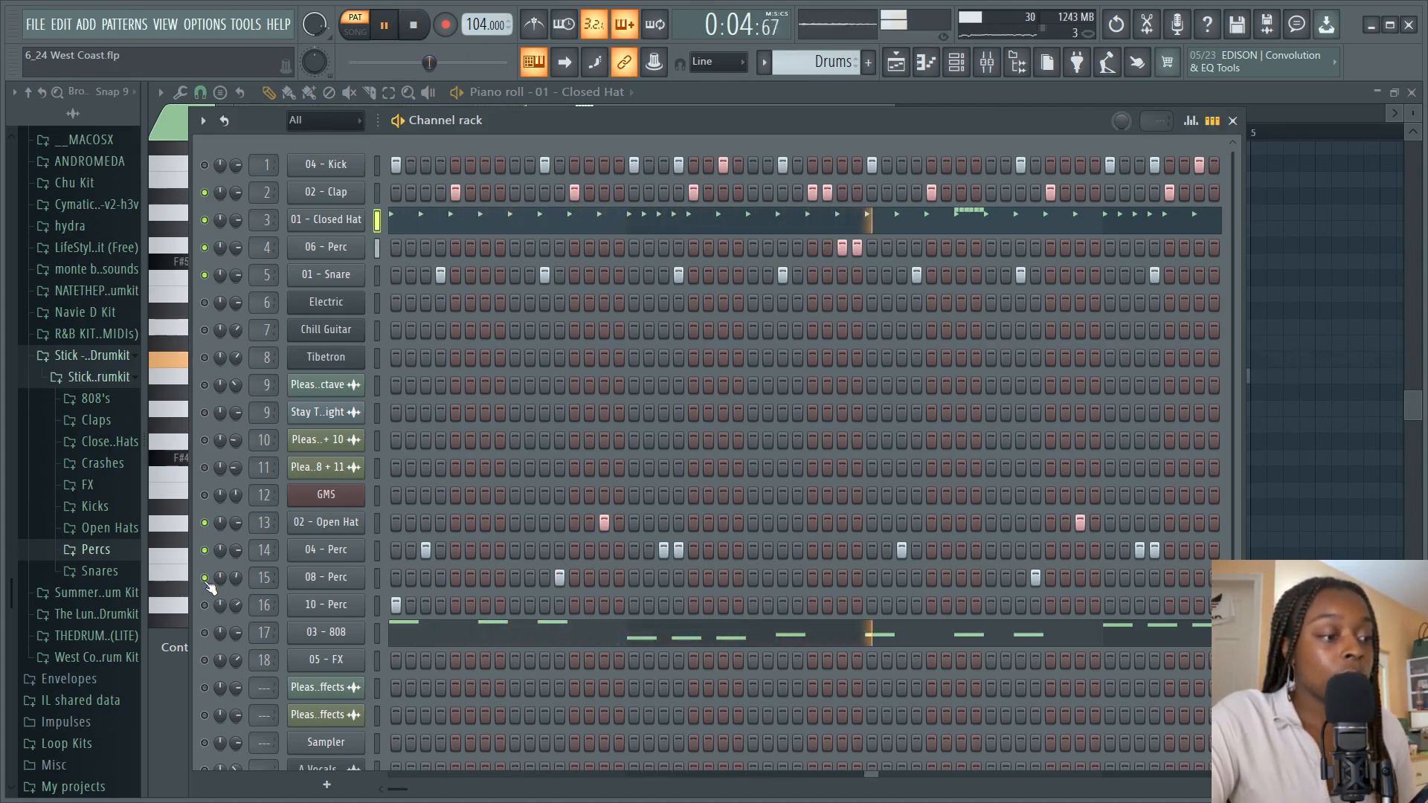
{"action": "key", "text": "space"}
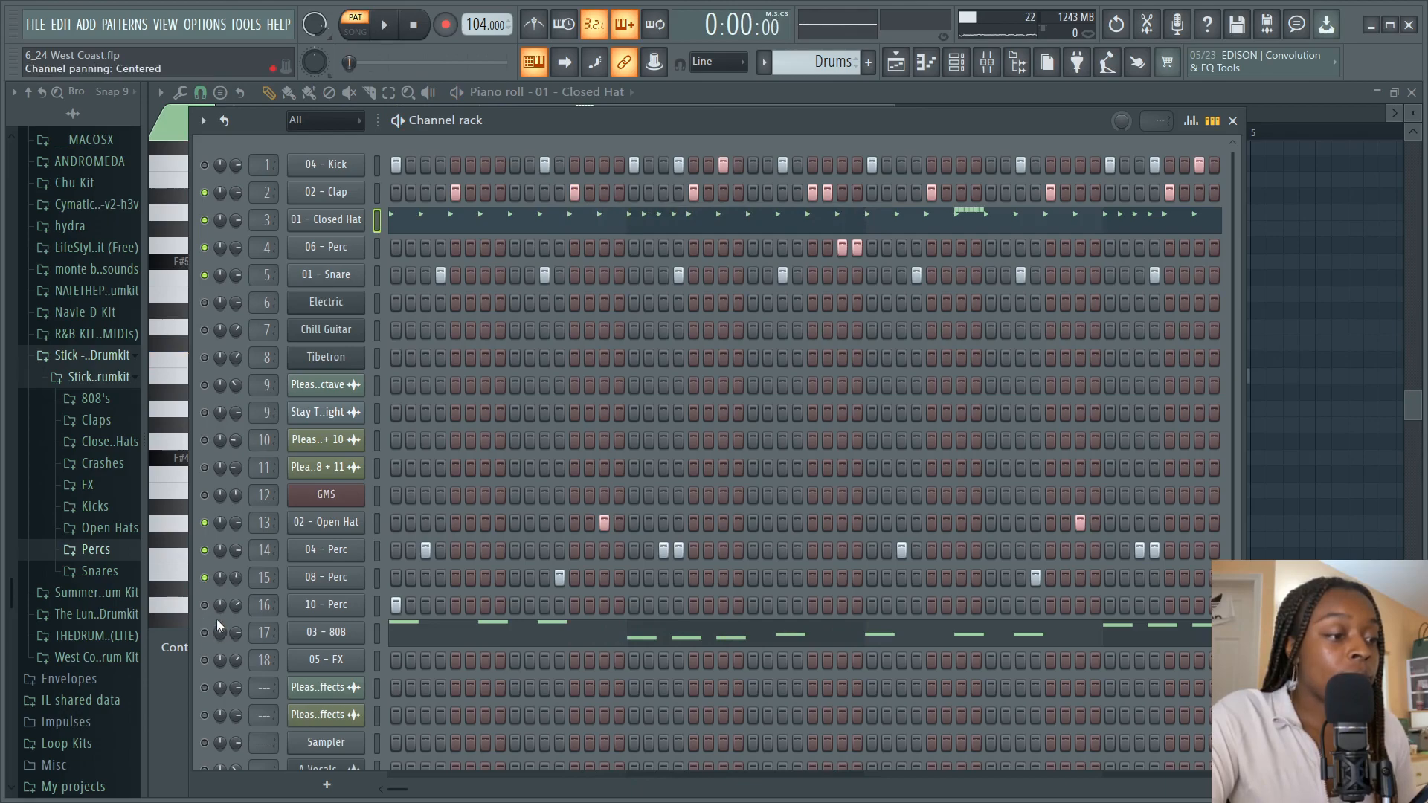
Step: Unmute the 10 - Perc channel and play it with the drums, and play the 03 - 808 notes in the Piano roll
{"action": "left_click", "coordinate": [205, 606]}
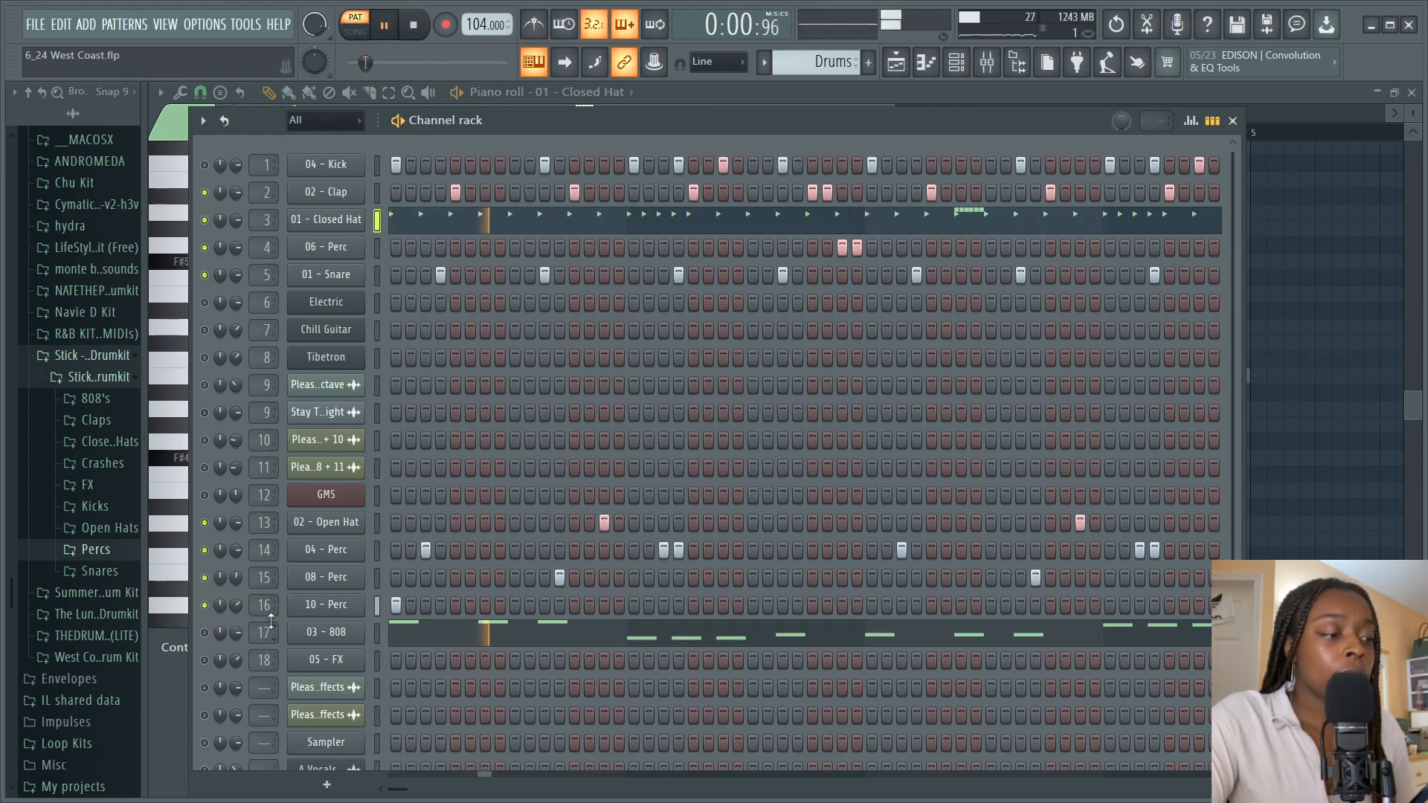
{"action": "key", "text": "space"}
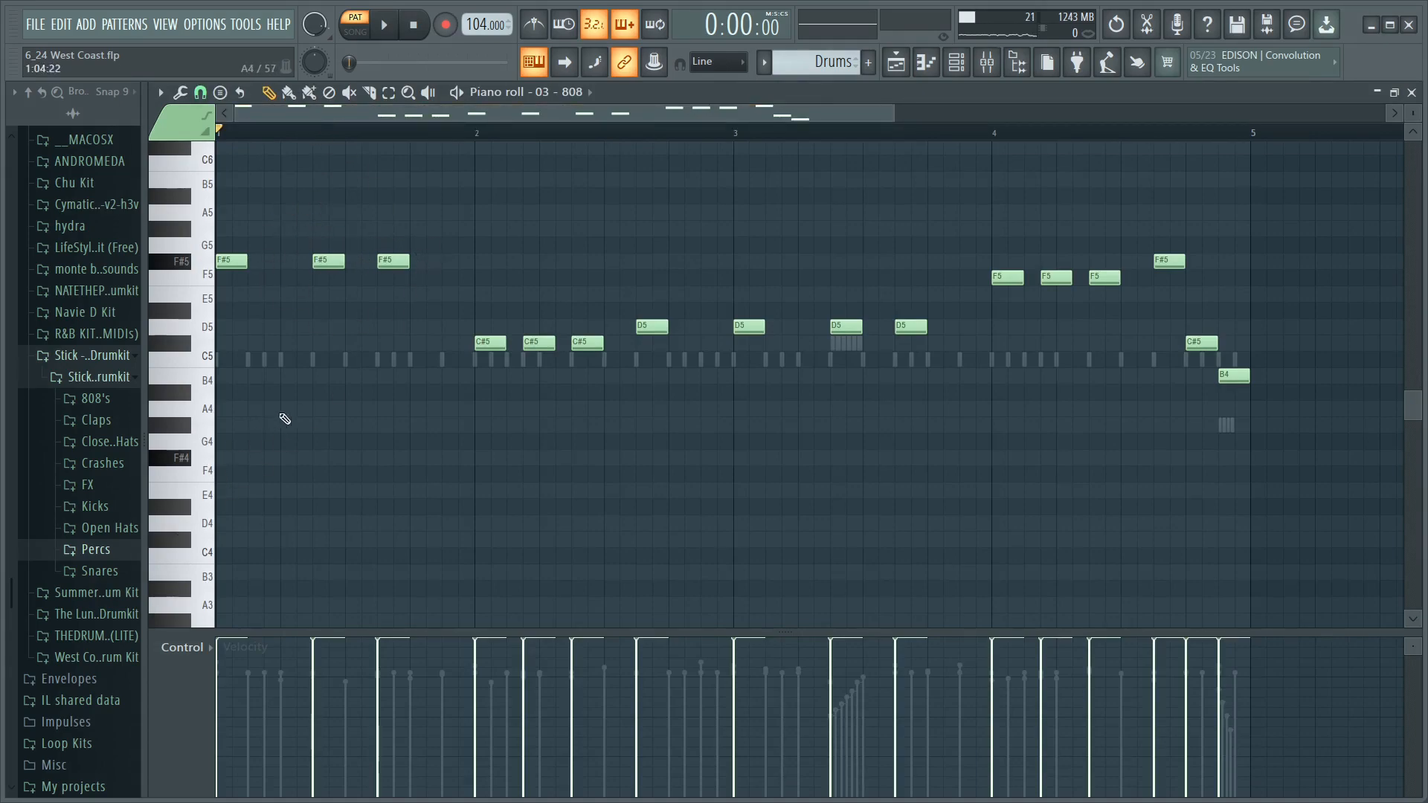
{"action": "key", "text": "space"}
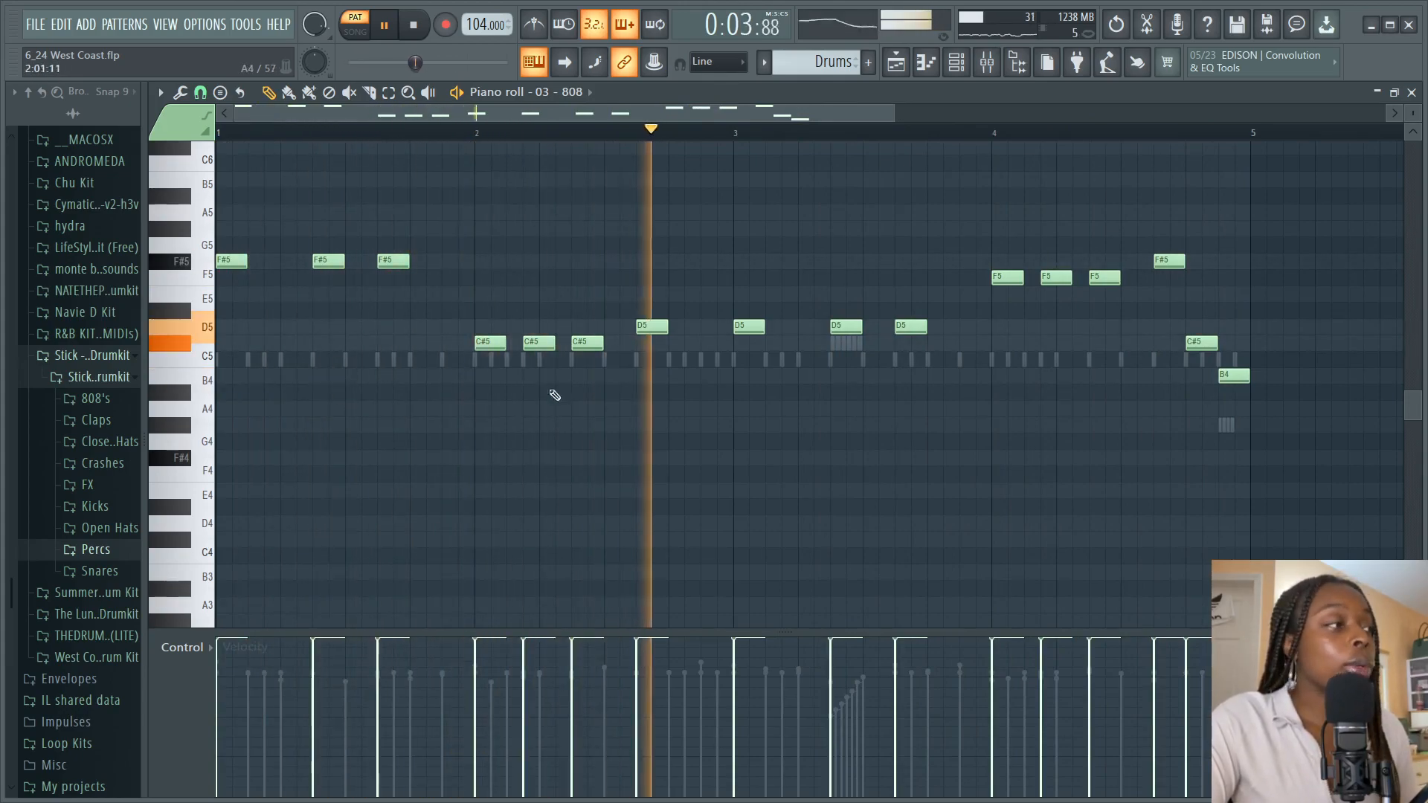
{"action": "key", "text": "space"}
Step: Return to the Channel rack, show the 05 - FX notes in the Piano roll and play the pattern through to its end
{"action": "left_click", "coordinate": [957, 66]}
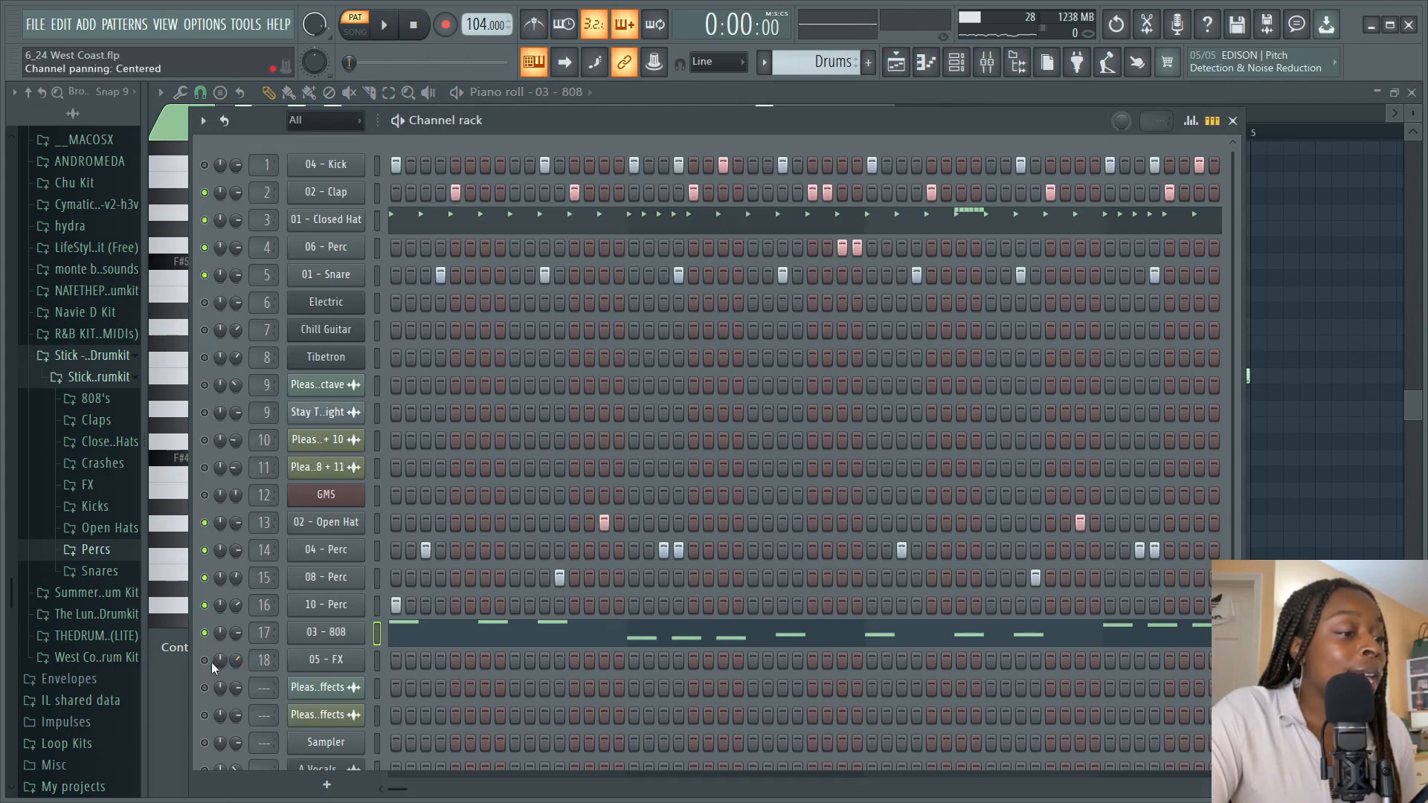
{"action": "right_click", "coordinate": [305, 666]}
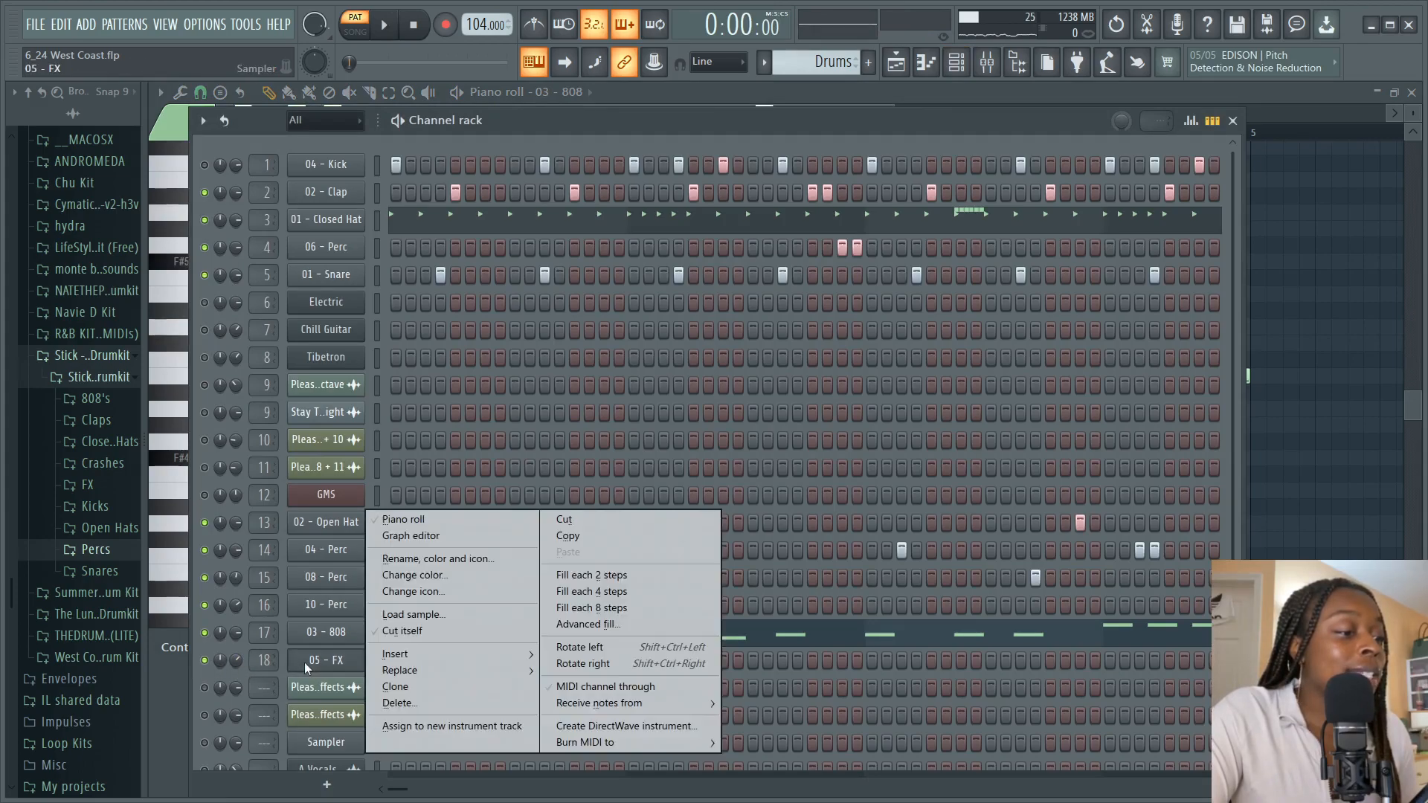
{"action": "left_click", "coordinate": [430, 522]}
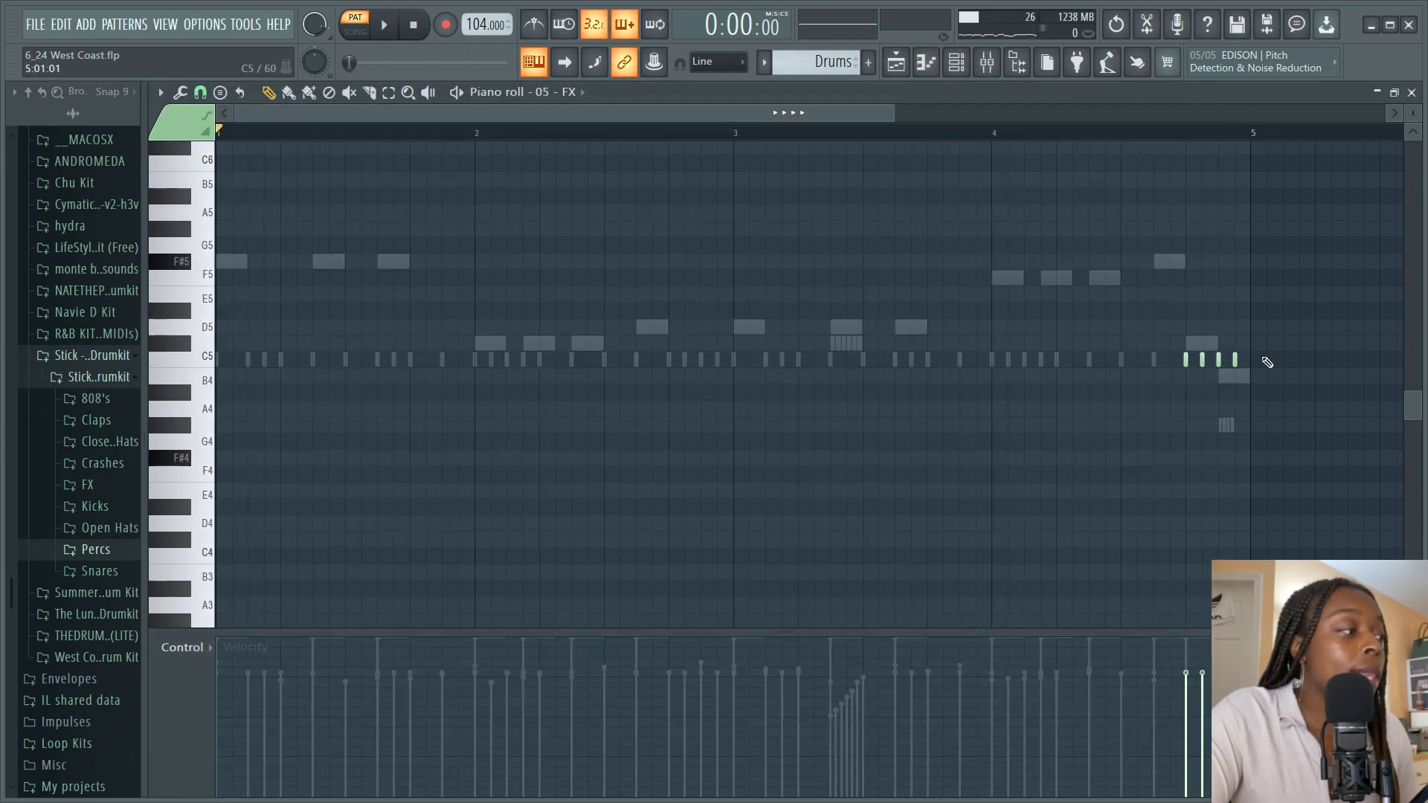
{"action": "key", "text": "space"}
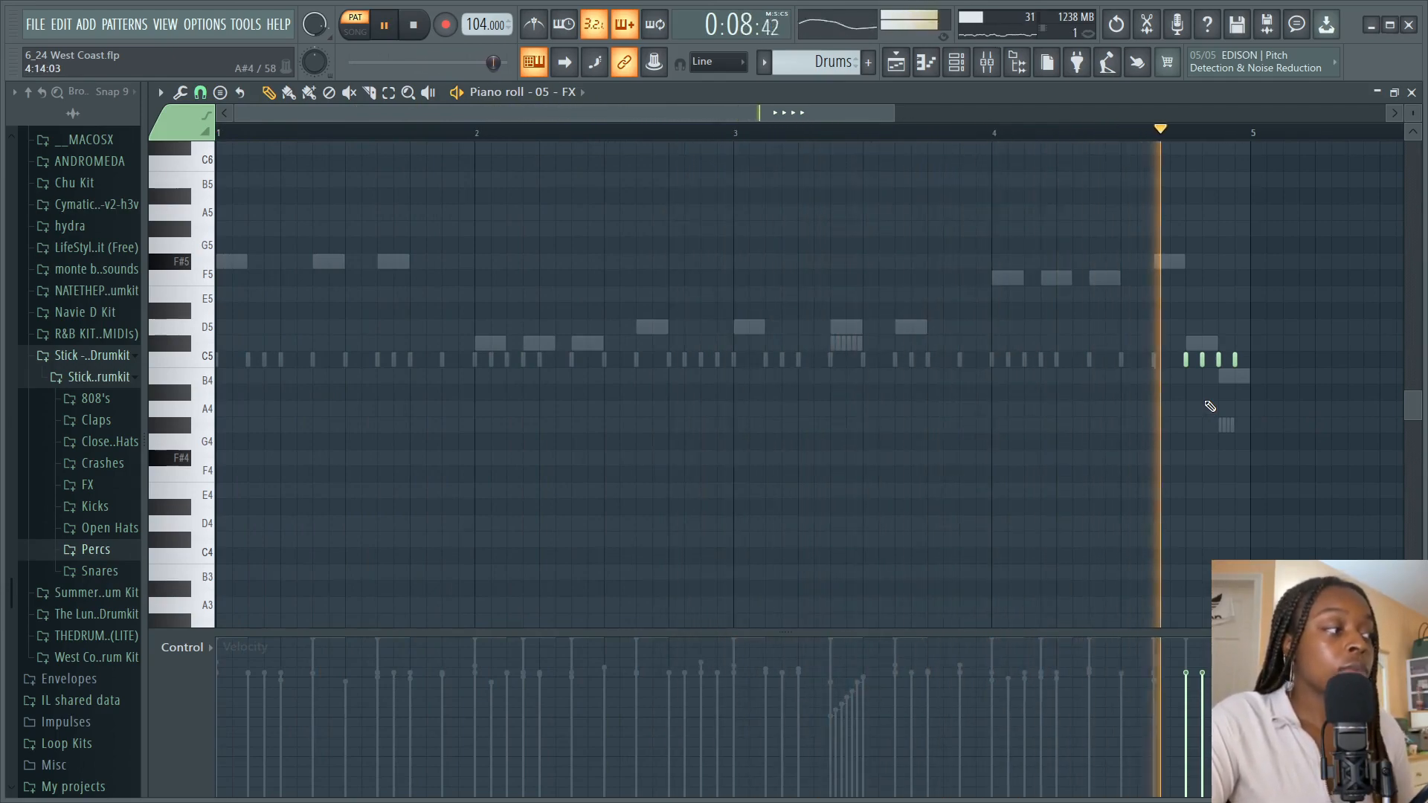
Step: Show the Playlist in song mode and play the arrangement from bar 5 with the Drums pattern and all other layers
{"action": "left_click", "coordinate": [896, 66]}
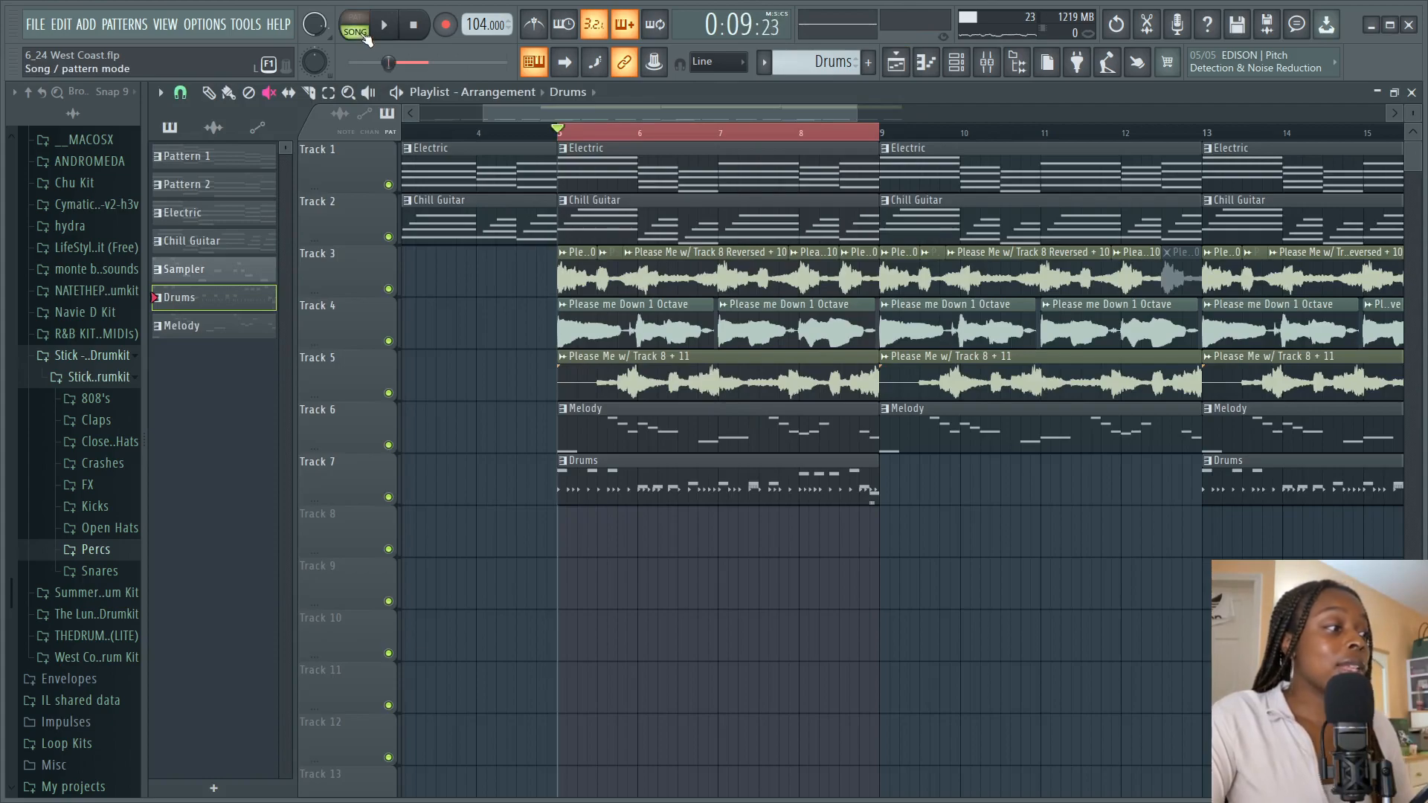
{"action": "key", "text": "space"}
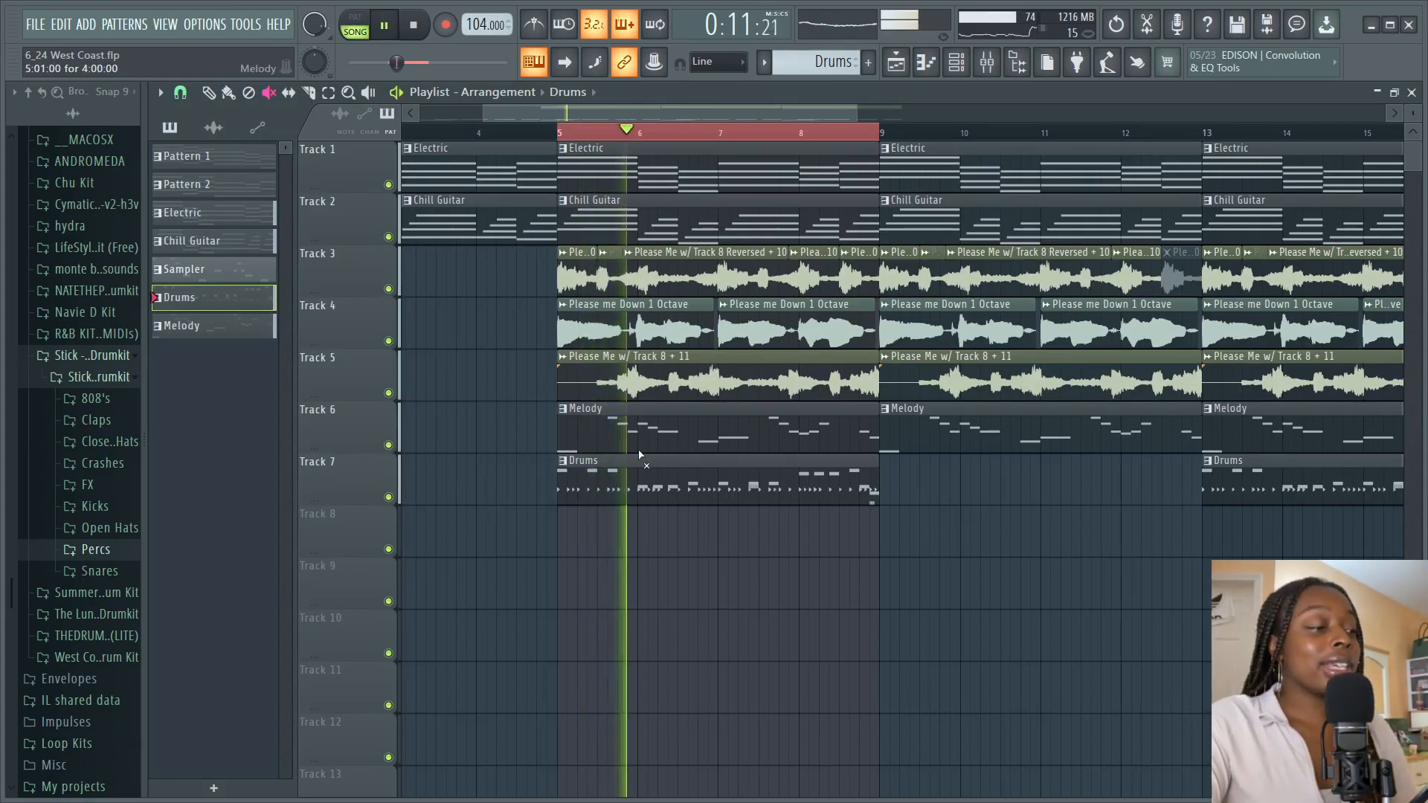